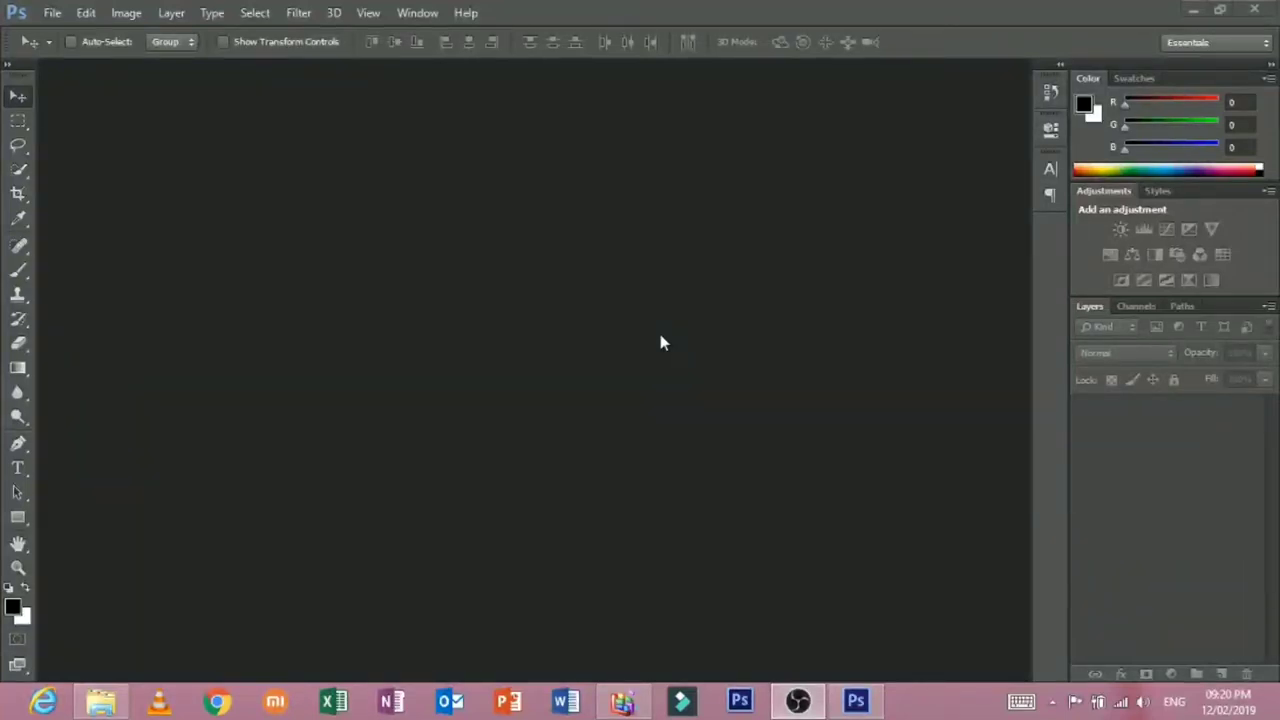
- Create a new white Untitled-1 document with width 1920 and height 1080 pixels
left_click(52, 13)
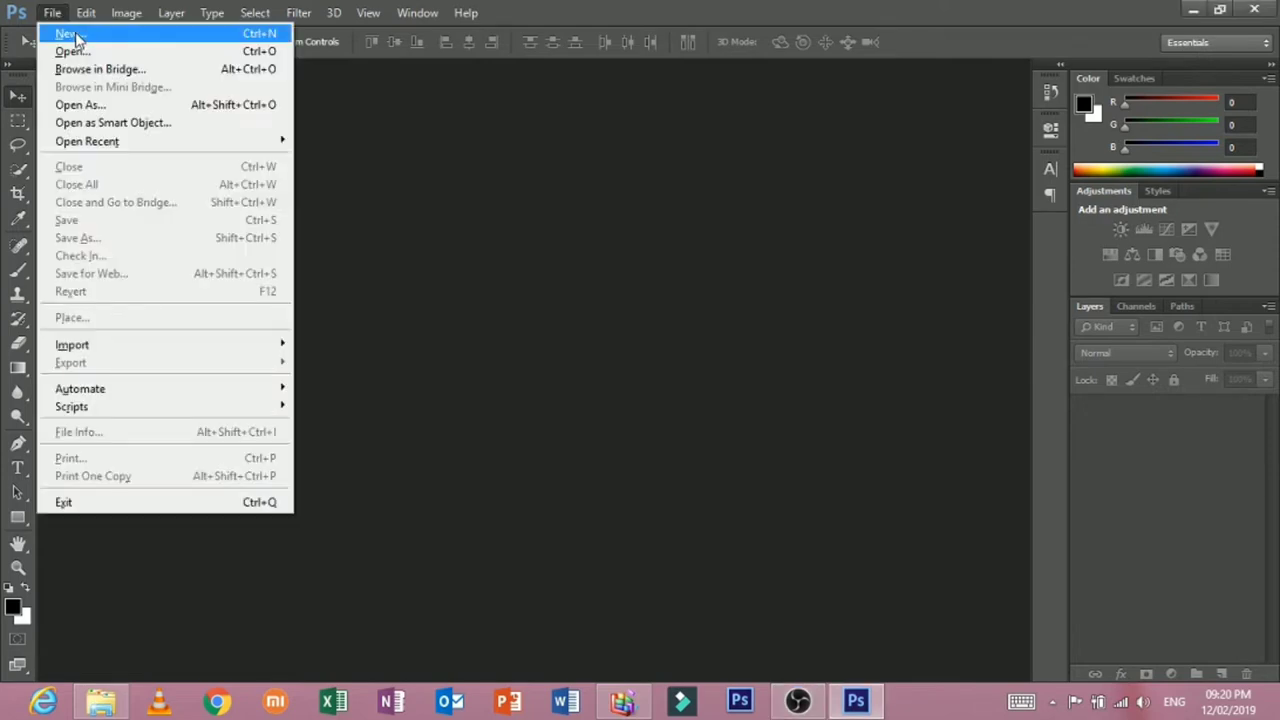
left_click(76, 38)
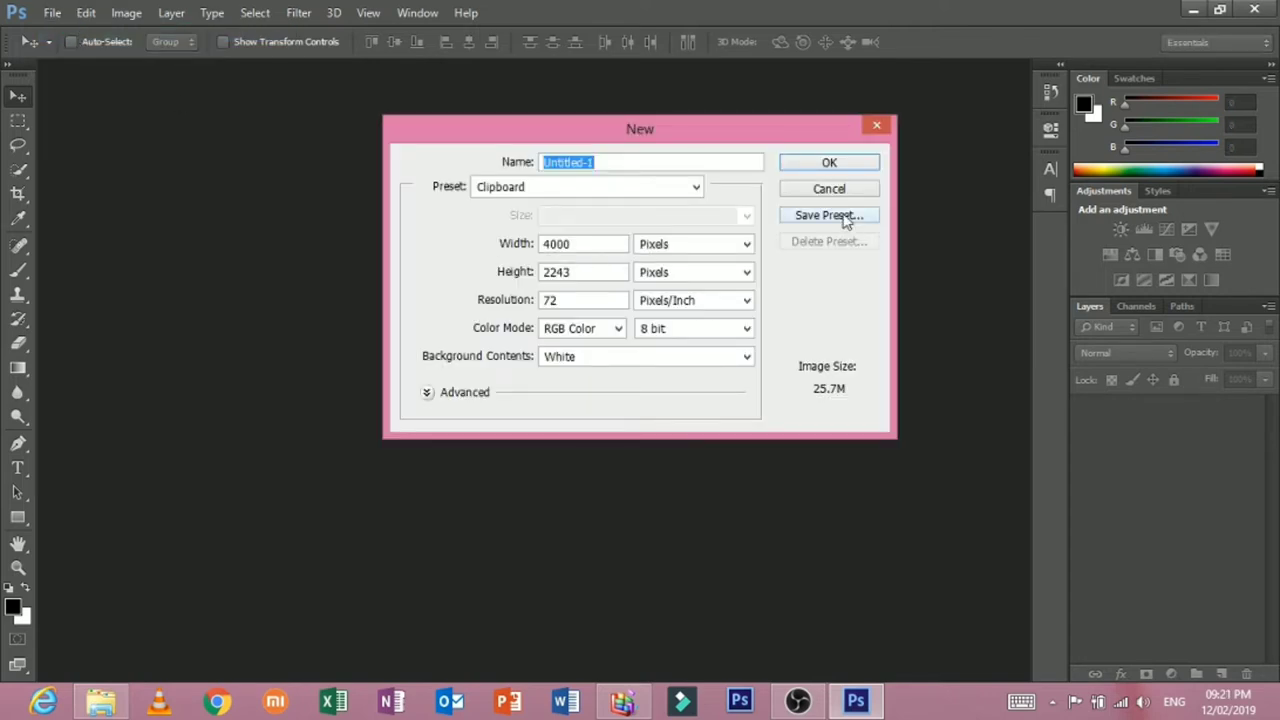
double_click(580, 243)
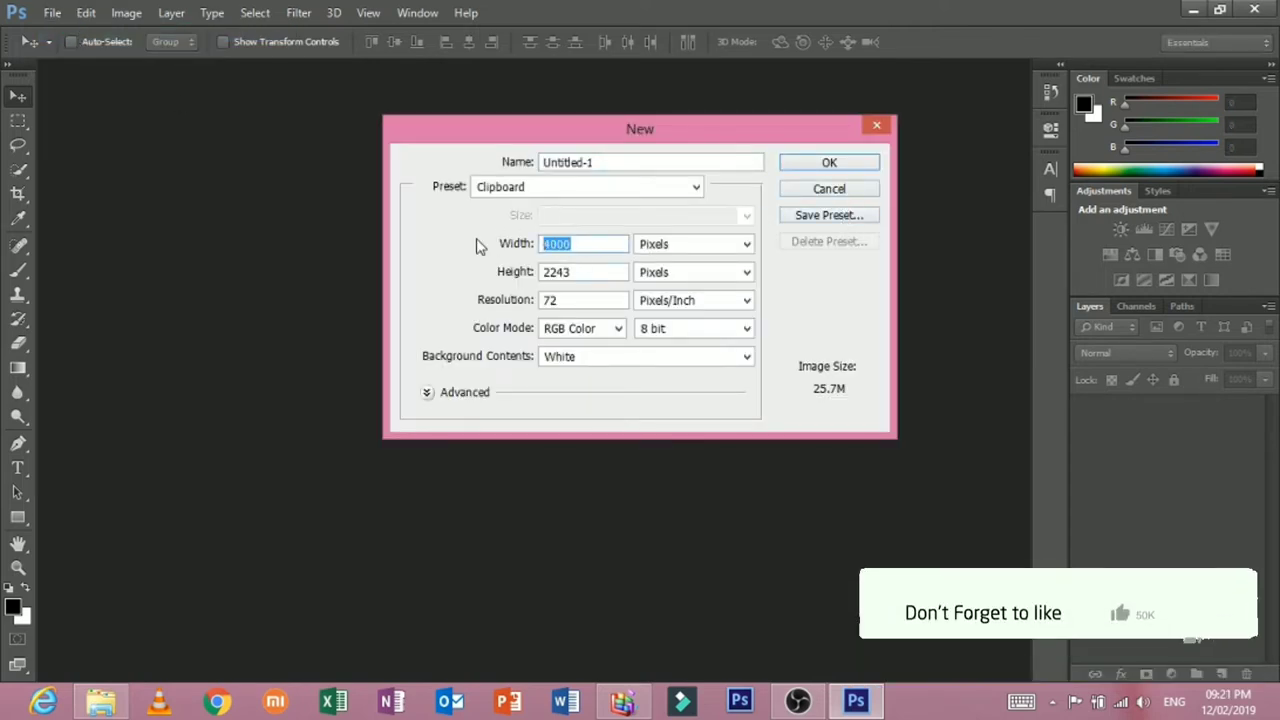
type("1080")
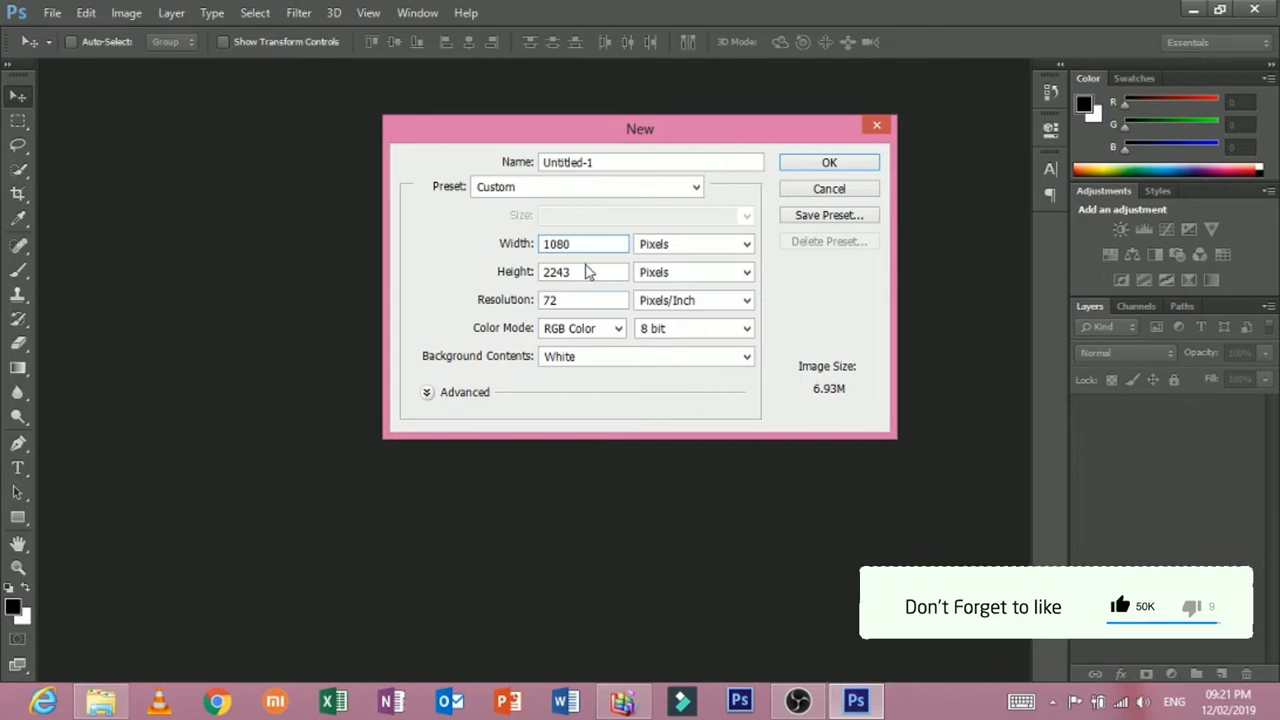
left_click_drag(586, 272, 527, 287)
left_click_drag(586, 243, 537, 250)
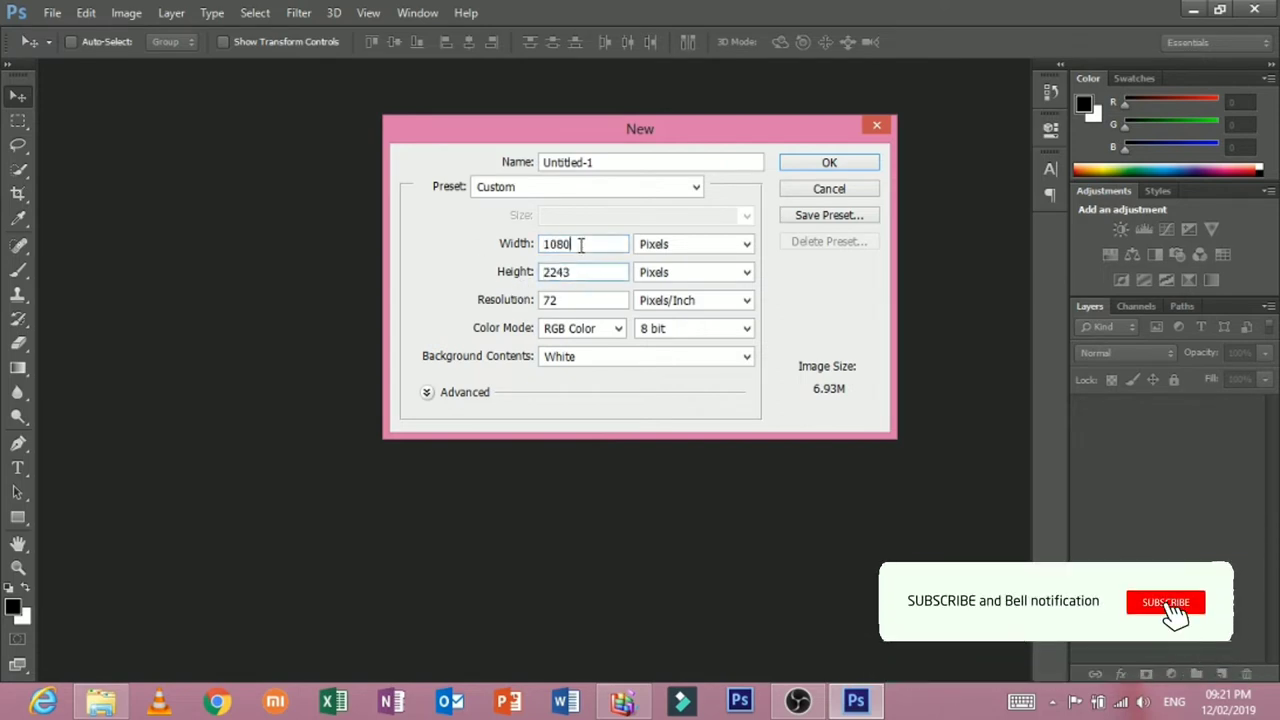
type("19")
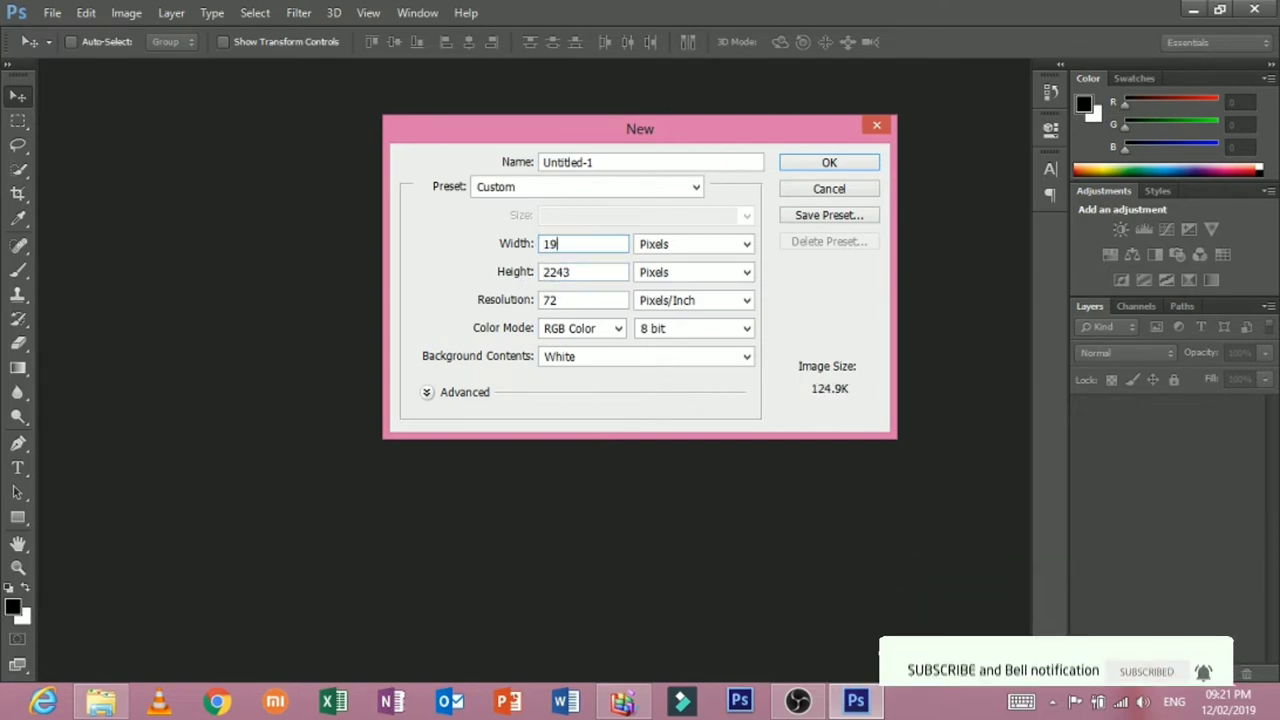
type("20")
left_click_drag(619, 272, 463, 278)
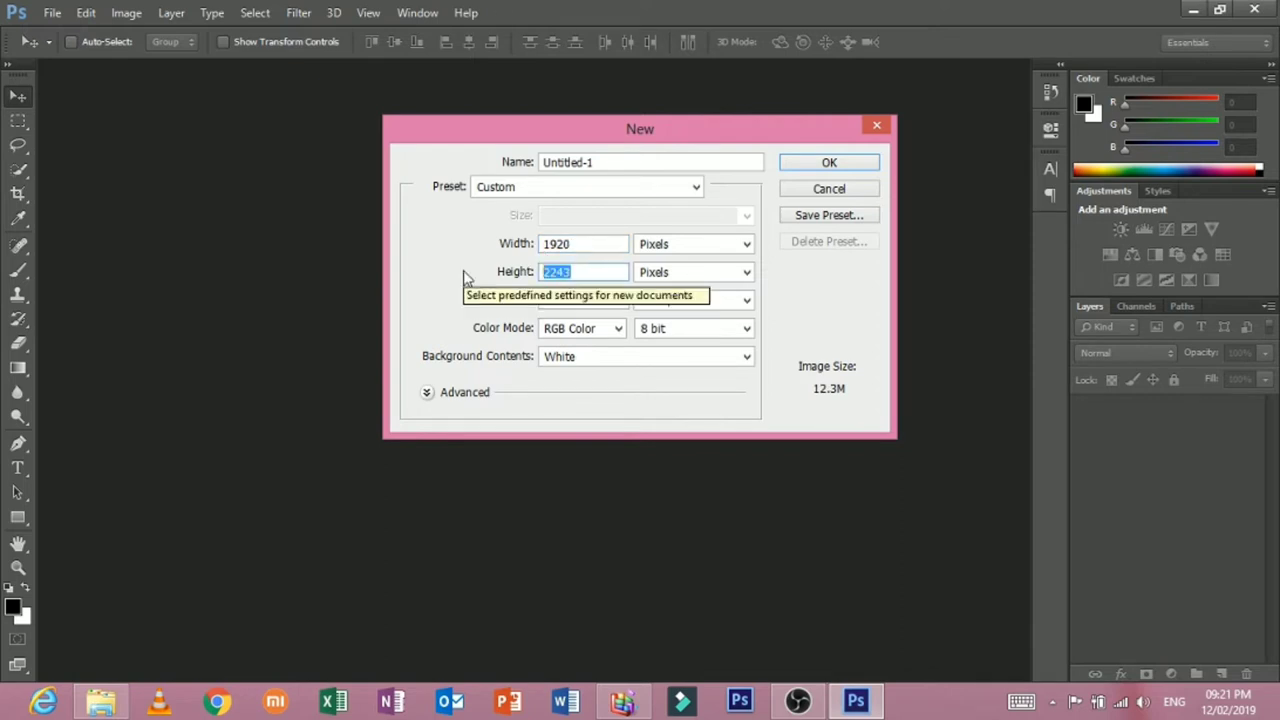
type("1080")
key("Return")
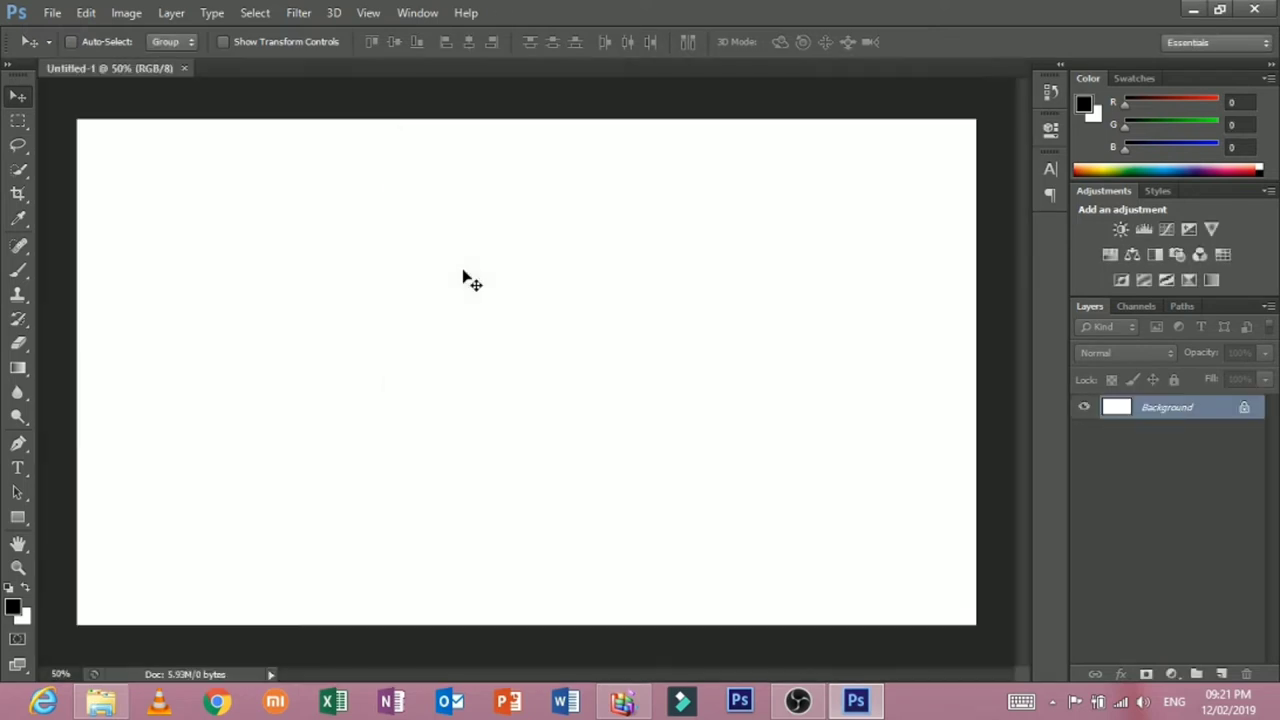
- Open hero-alom-990x557.jpg, close the blank Untitled-1 tab, and zoom out to fit the photo
left_click(50, 12)
left_click(60, 46)
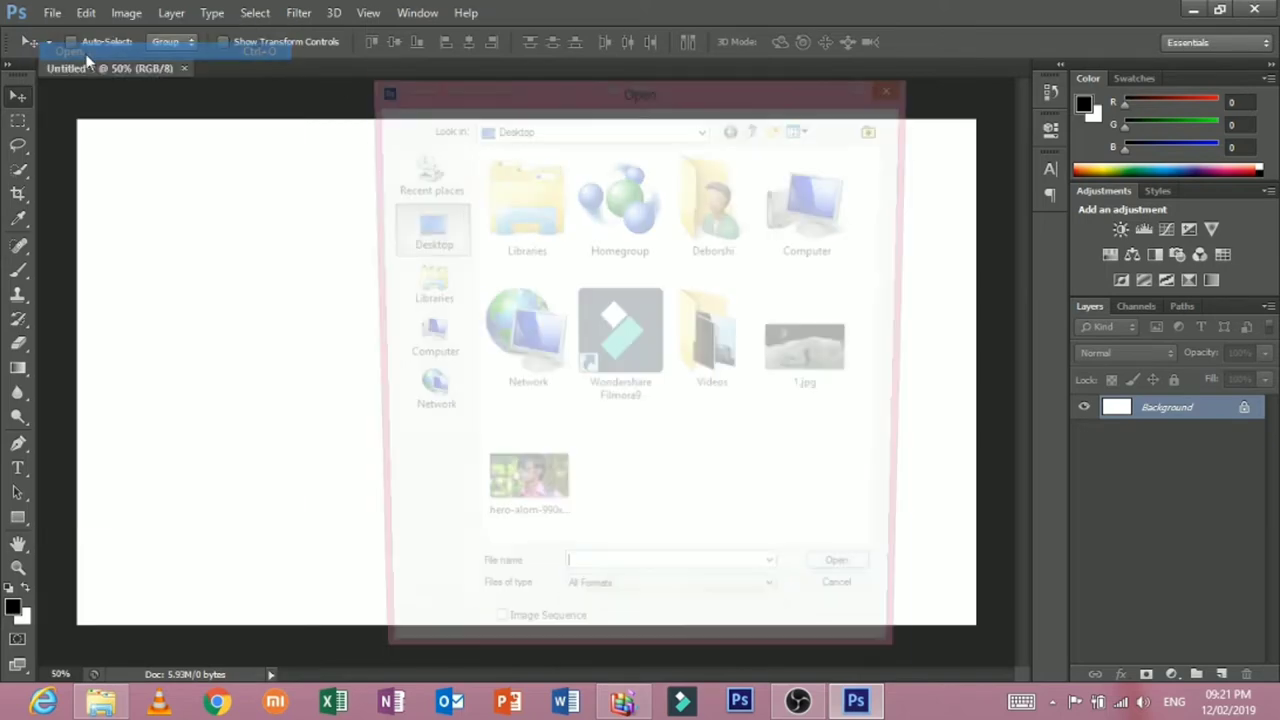
left_click(528, 498)
double_click(528, 498)
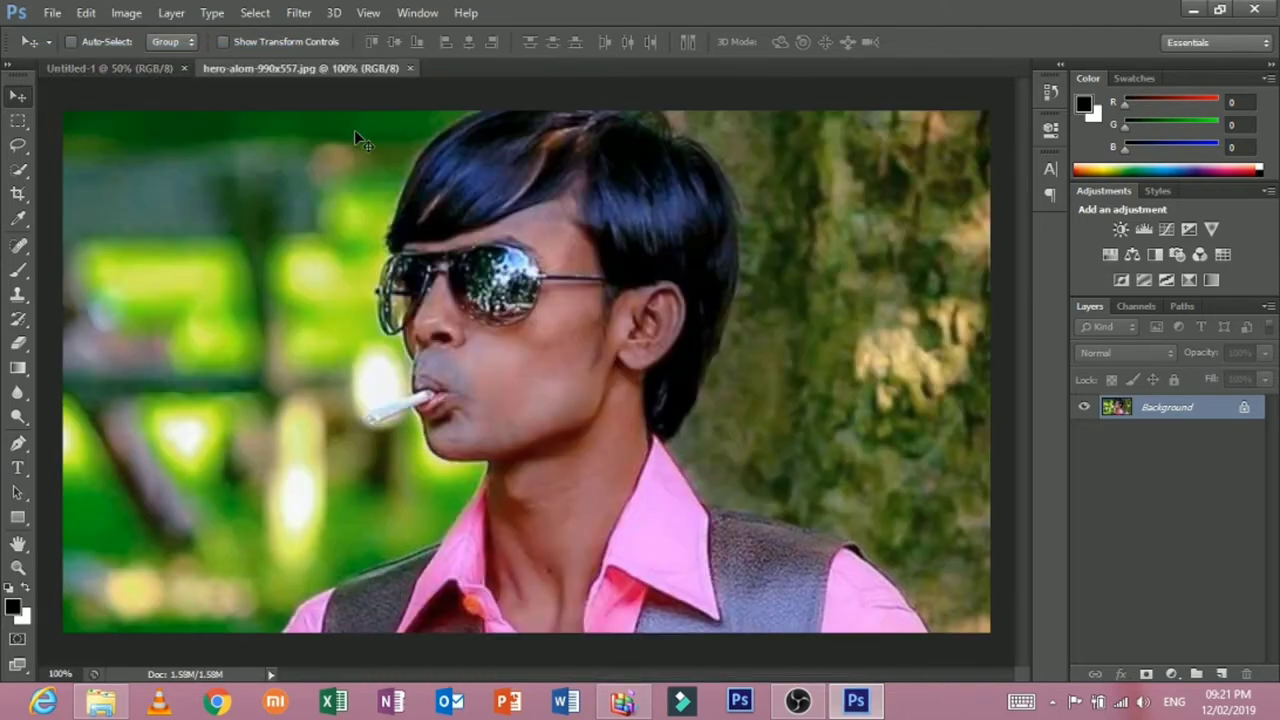
left_click(184, 69)
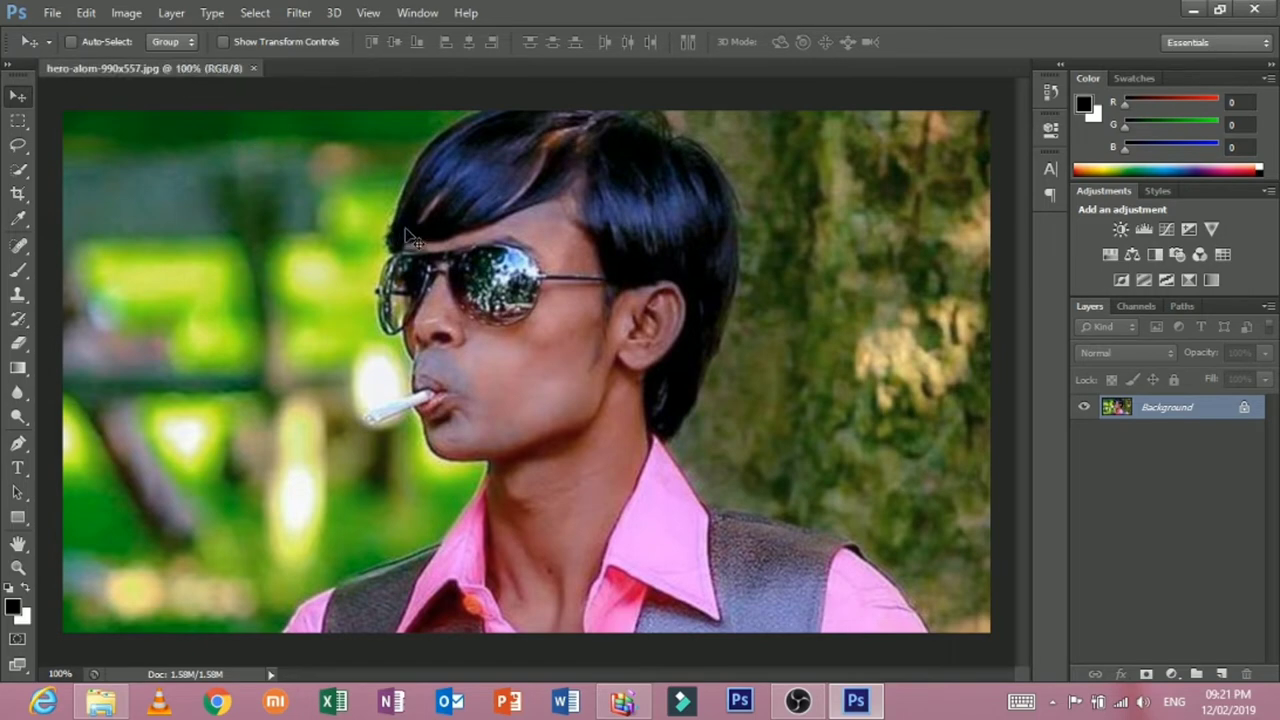
key("ctrl+minus")
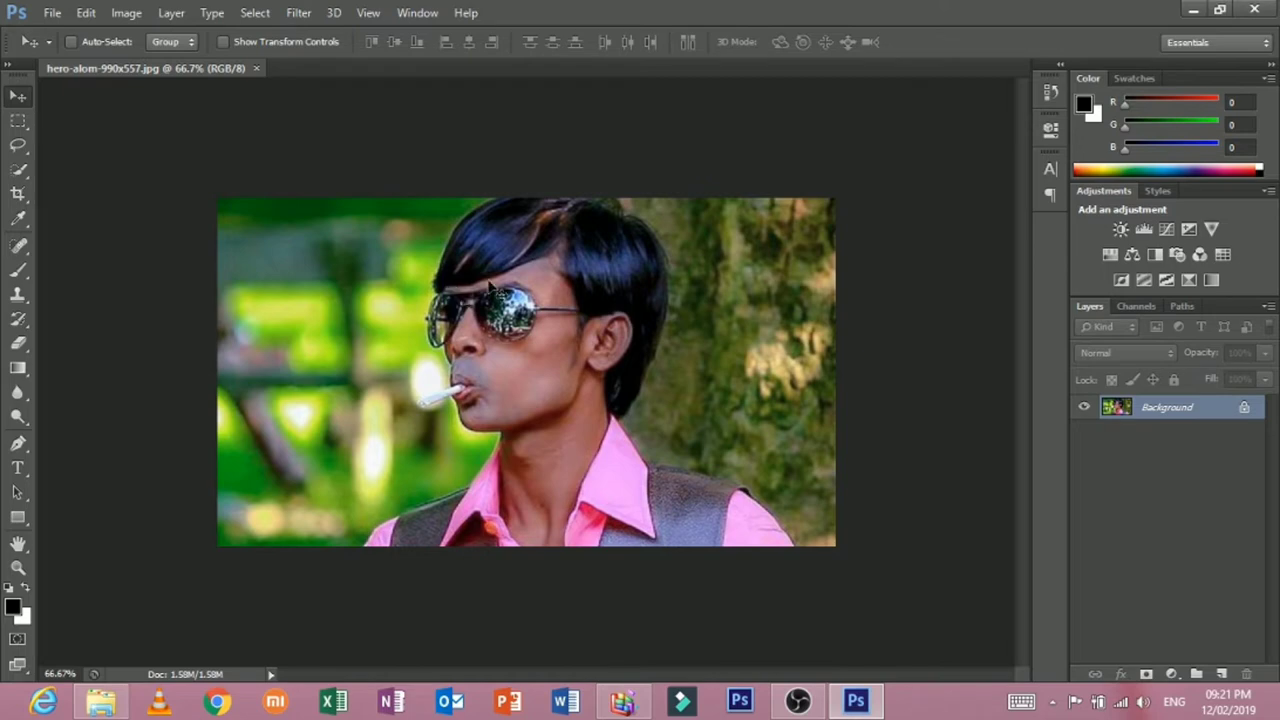
- Browse the Layer and Filter menus, then add an empty Layer 1 above Background
left_click(171, 13)
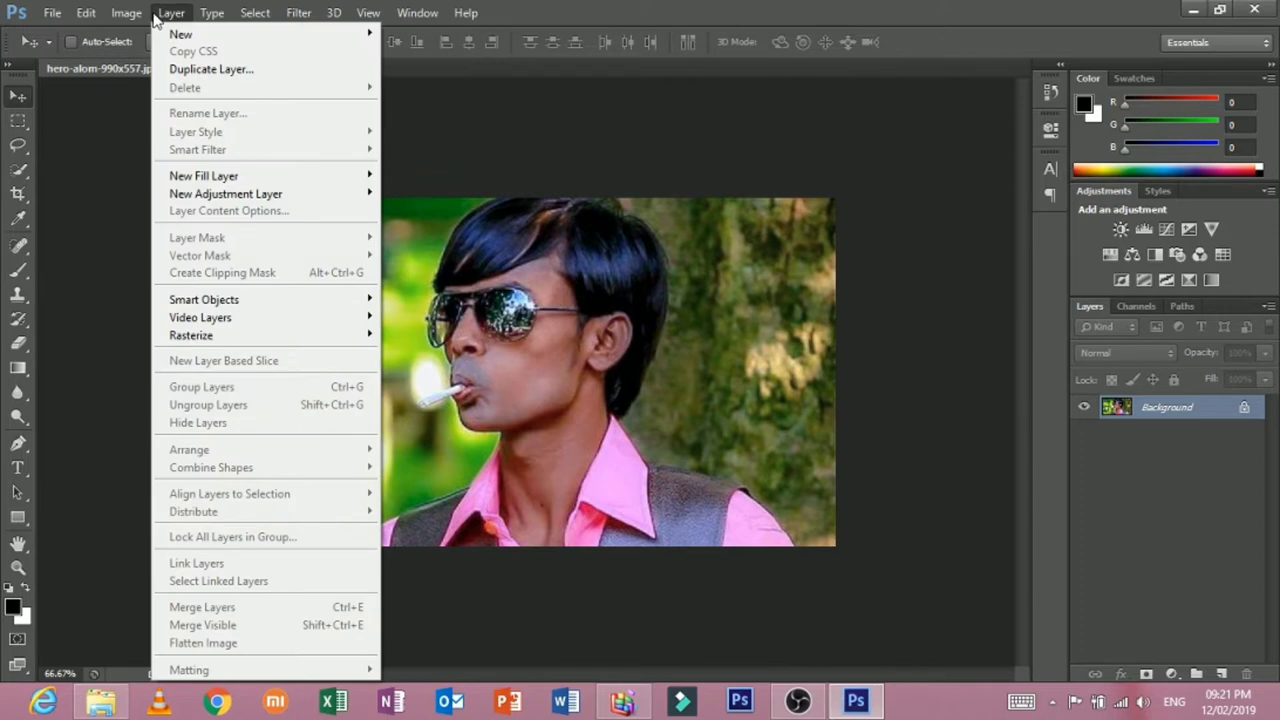
left_click(300, 13)
left_click(1011, 366)
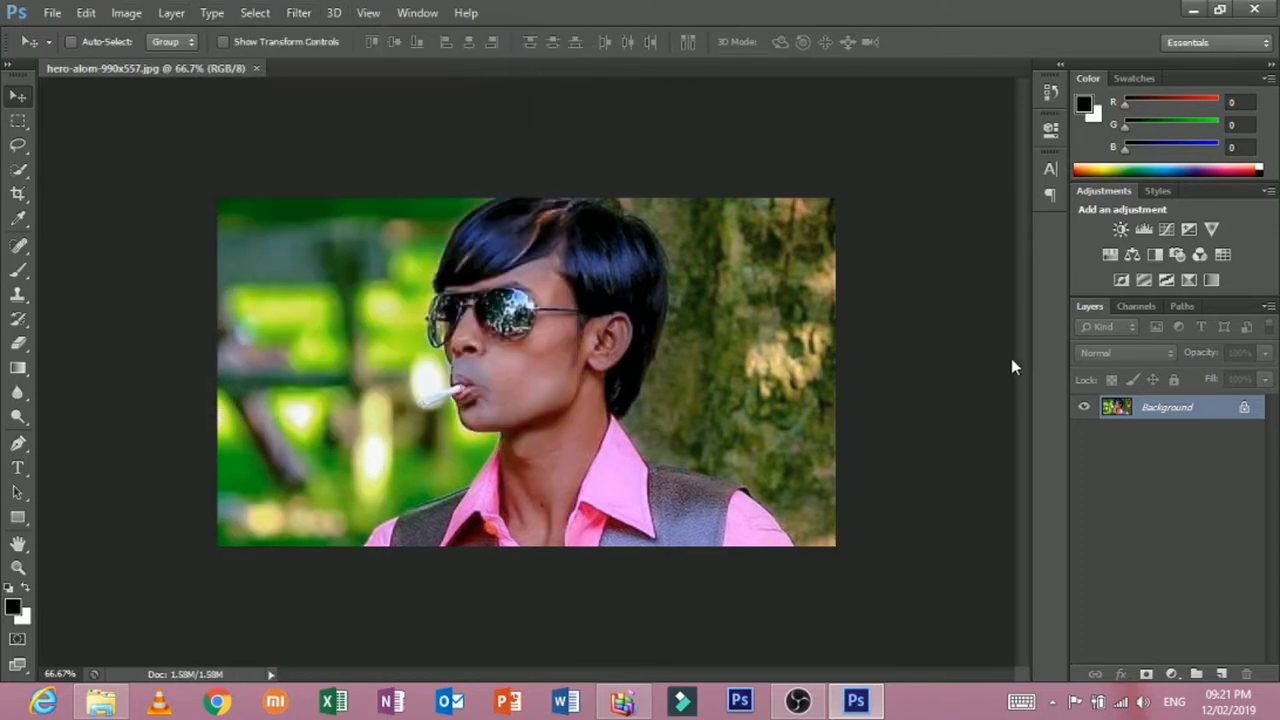
left_click(1221, 674)
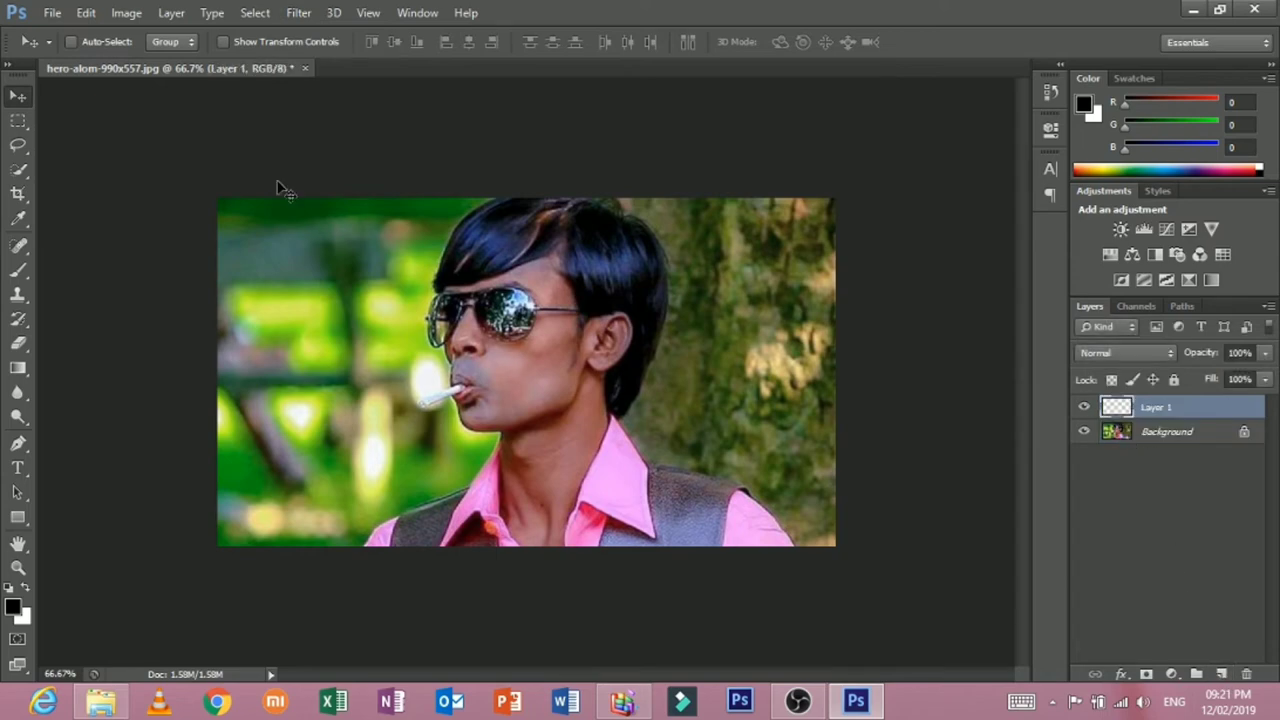
- Dismiss the Filter Gallery empty-area error and make the Background layer active
left_click(298, 13)
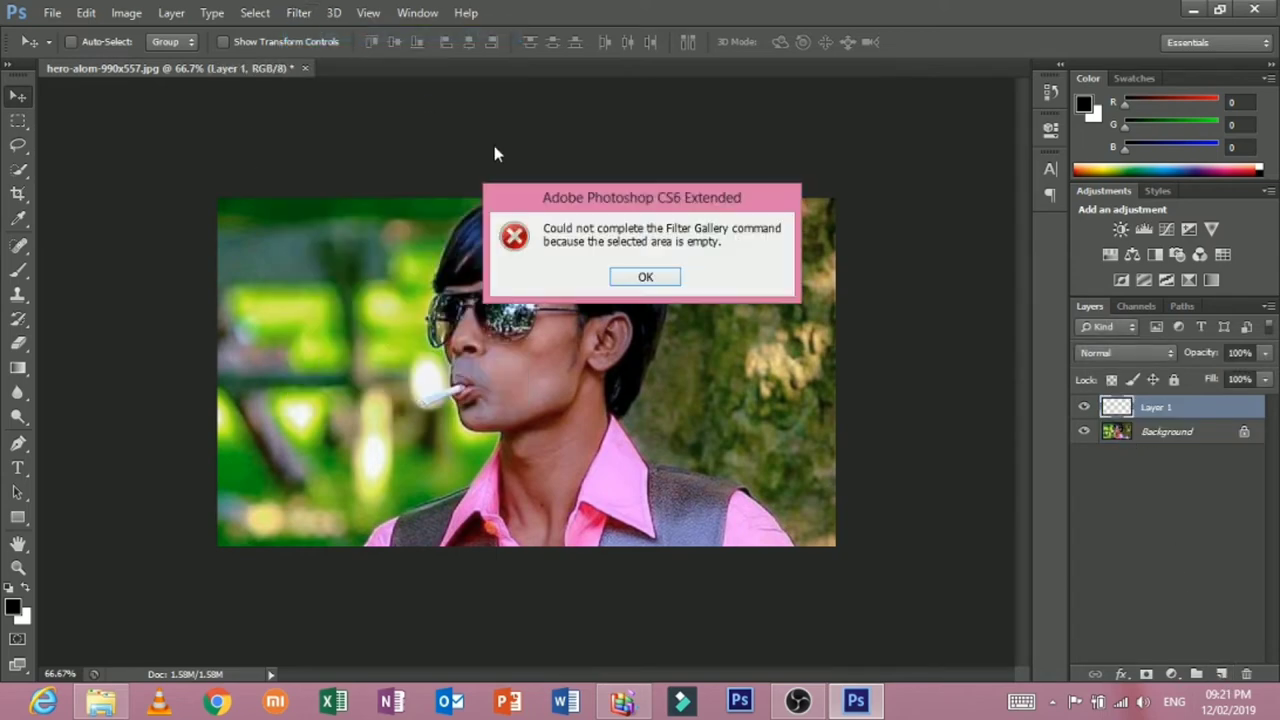
left_click(646, 278)
left_click(1127, 438)
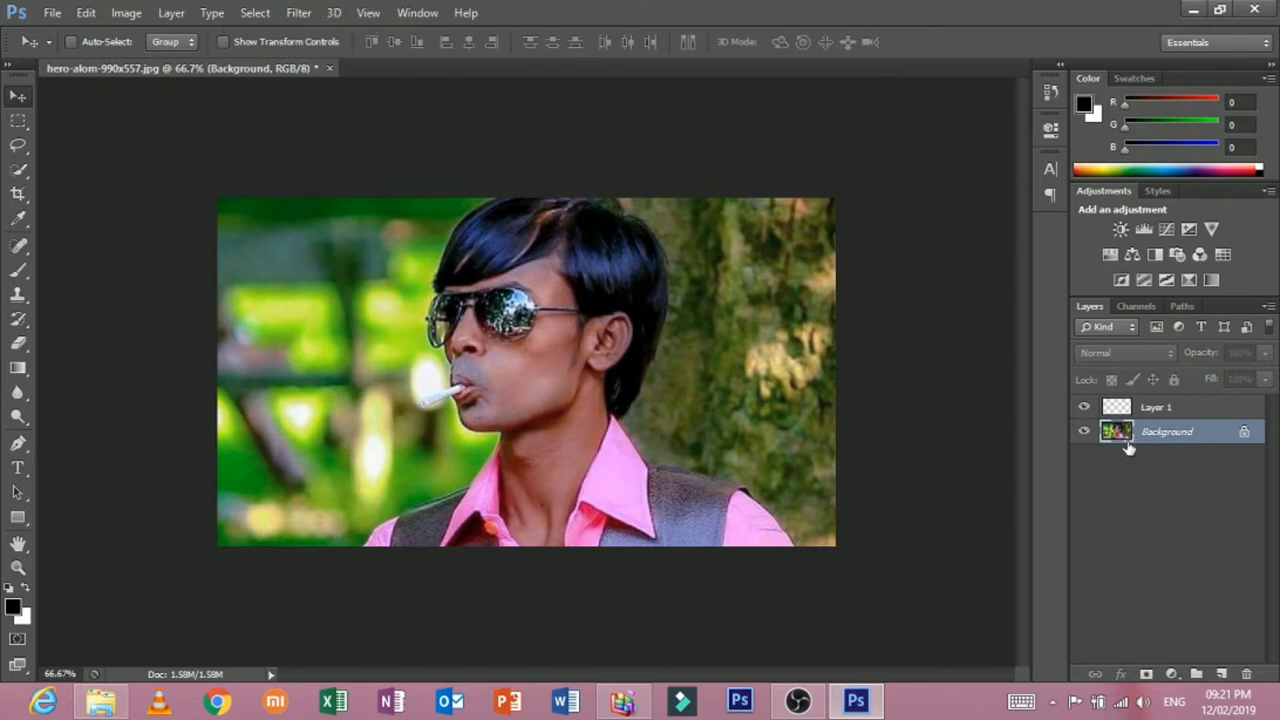
left_click(299, 12)
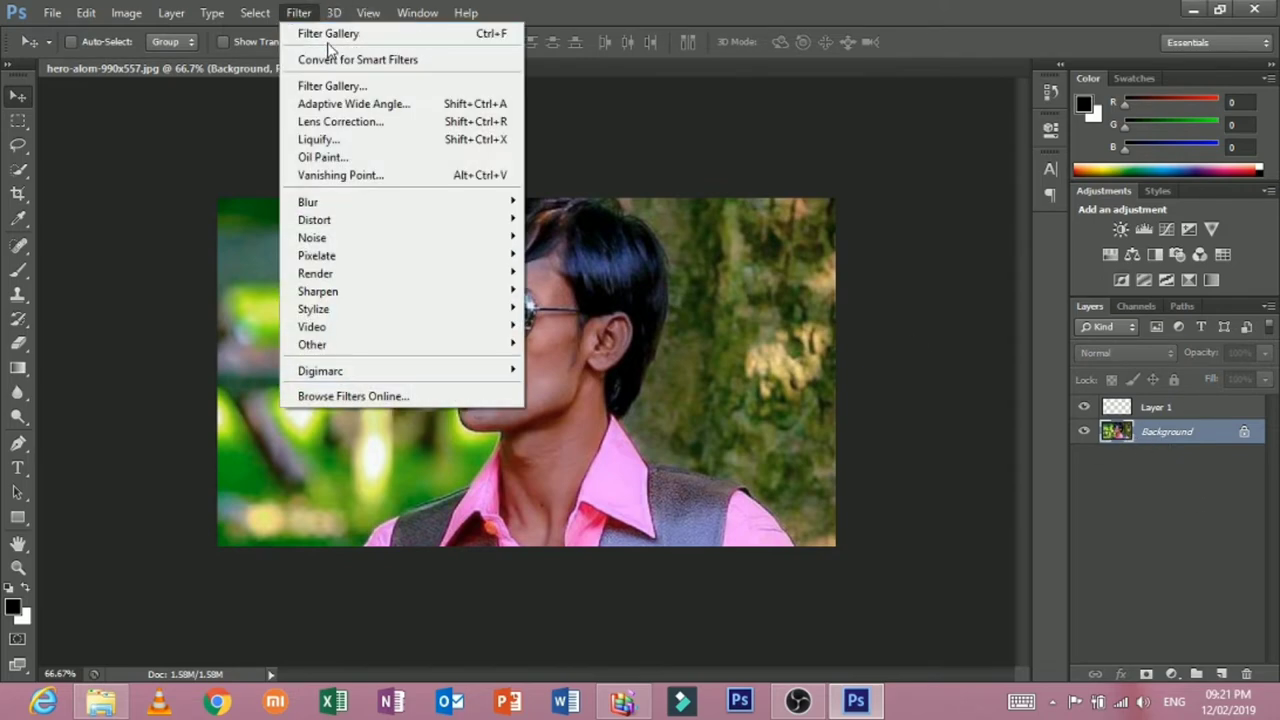
- Apply the Reticulation filter via Filter Gallery, then revert History to the New Layer state
left_click(328, 32)
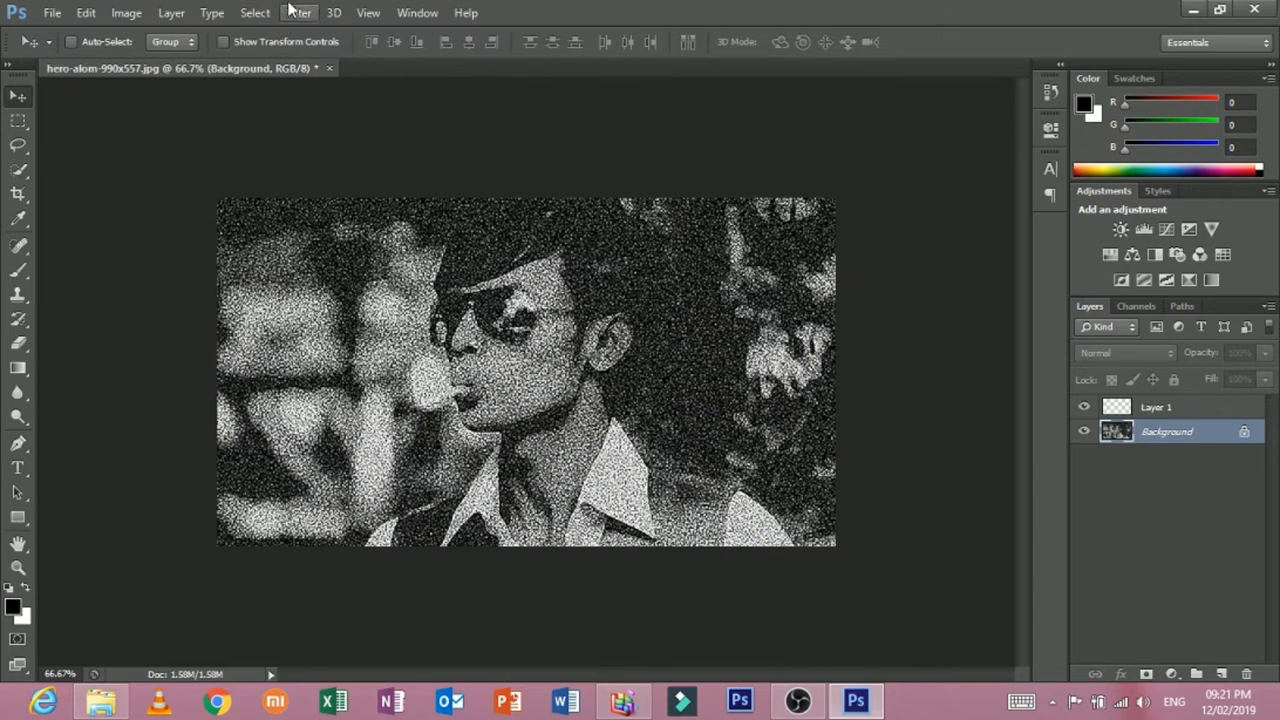
left_click(297, 12)
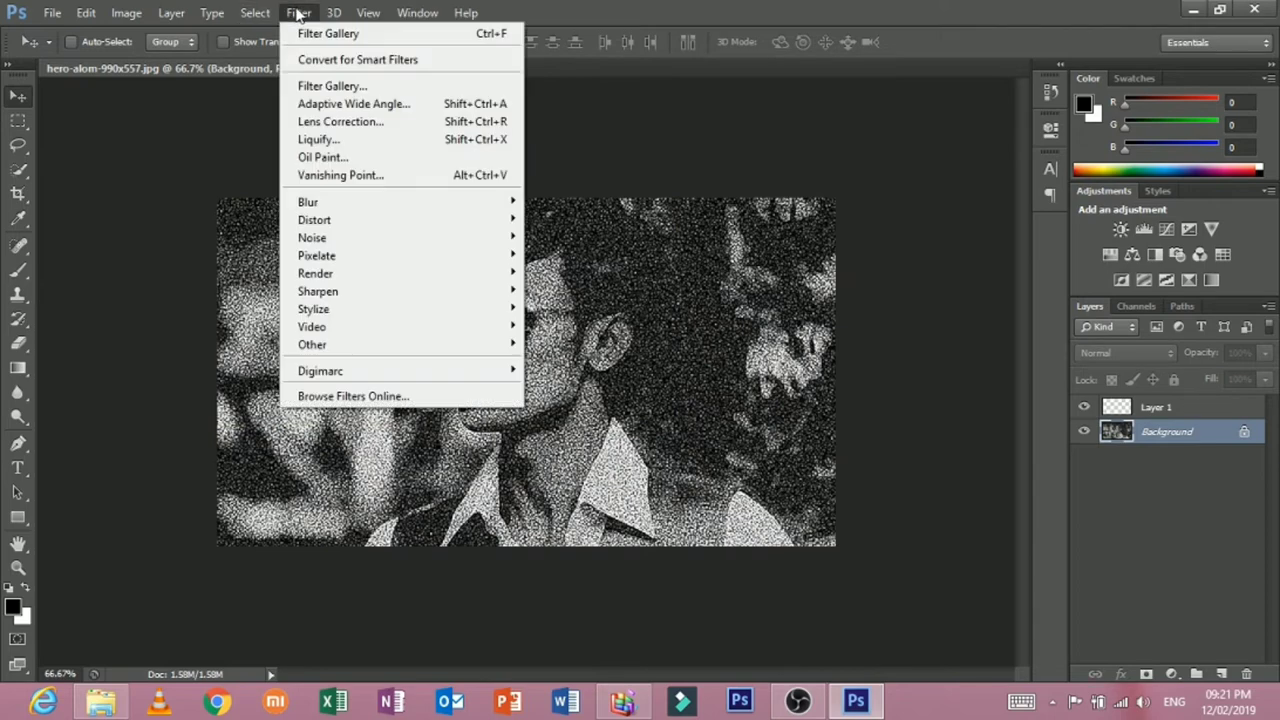
left_click(350, 34)
left_click(306, 14)
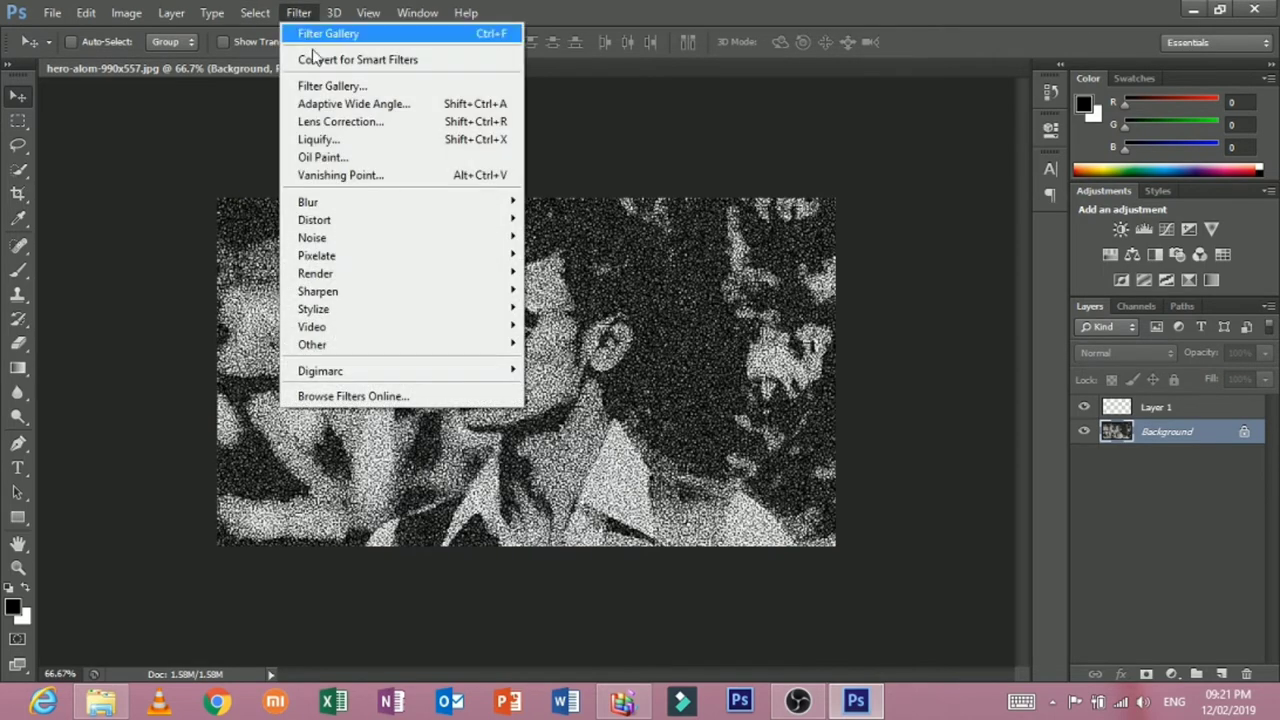
left_click(355, 86)
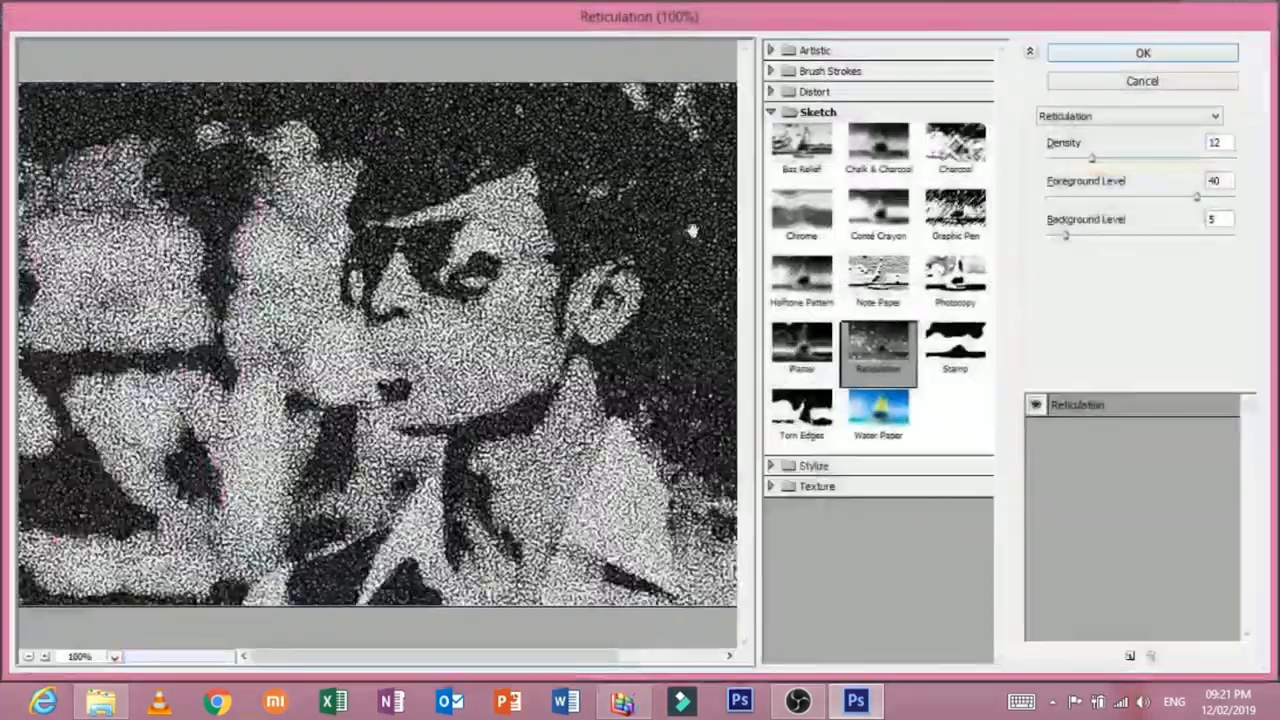
left_click(1190, 81)
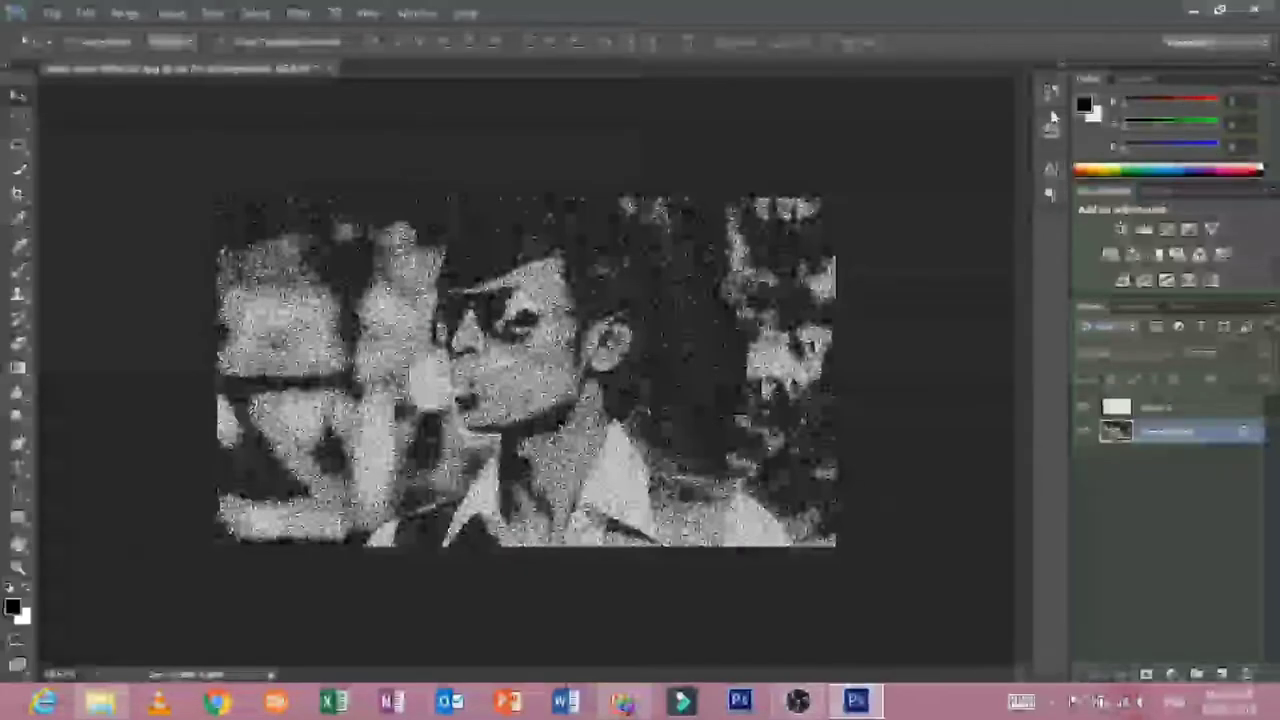
left_click(1050, 92)
left_click(914, 108)
- Dismiss the empty-layer Filter Gallery error, then select and delete the empty Layer 1
left_click(300, 14)
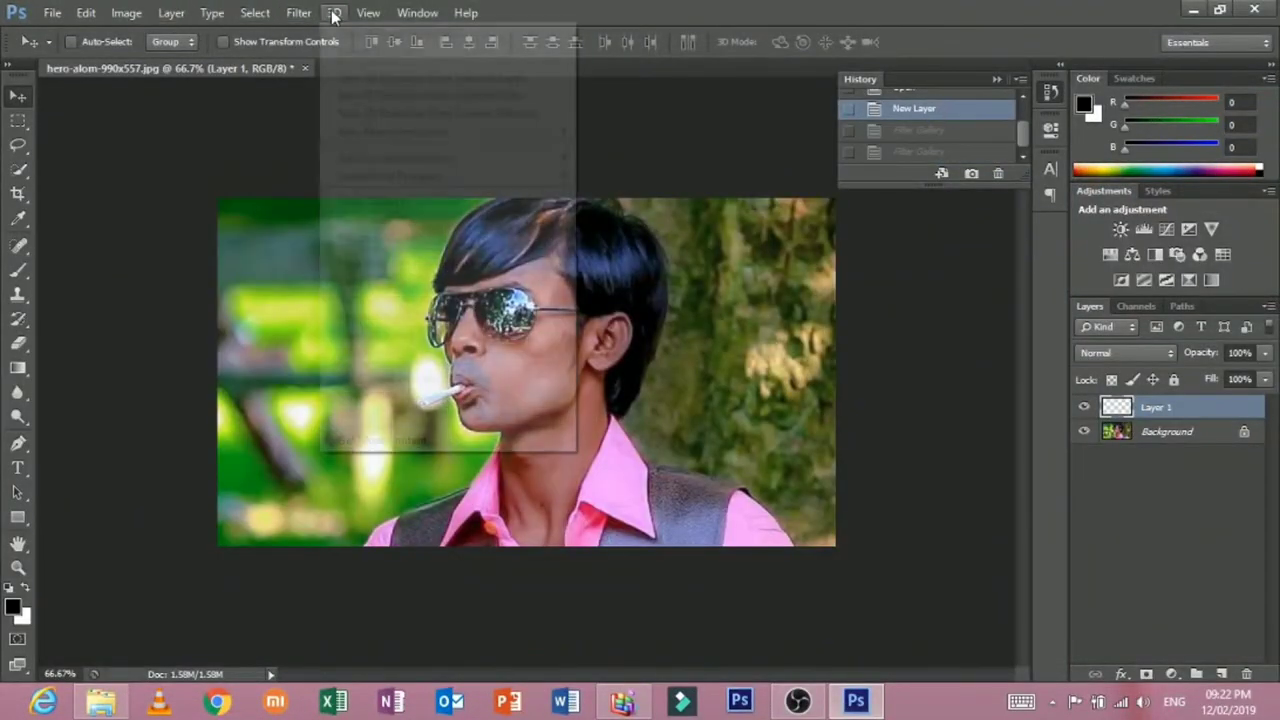
left_click(298, 14)
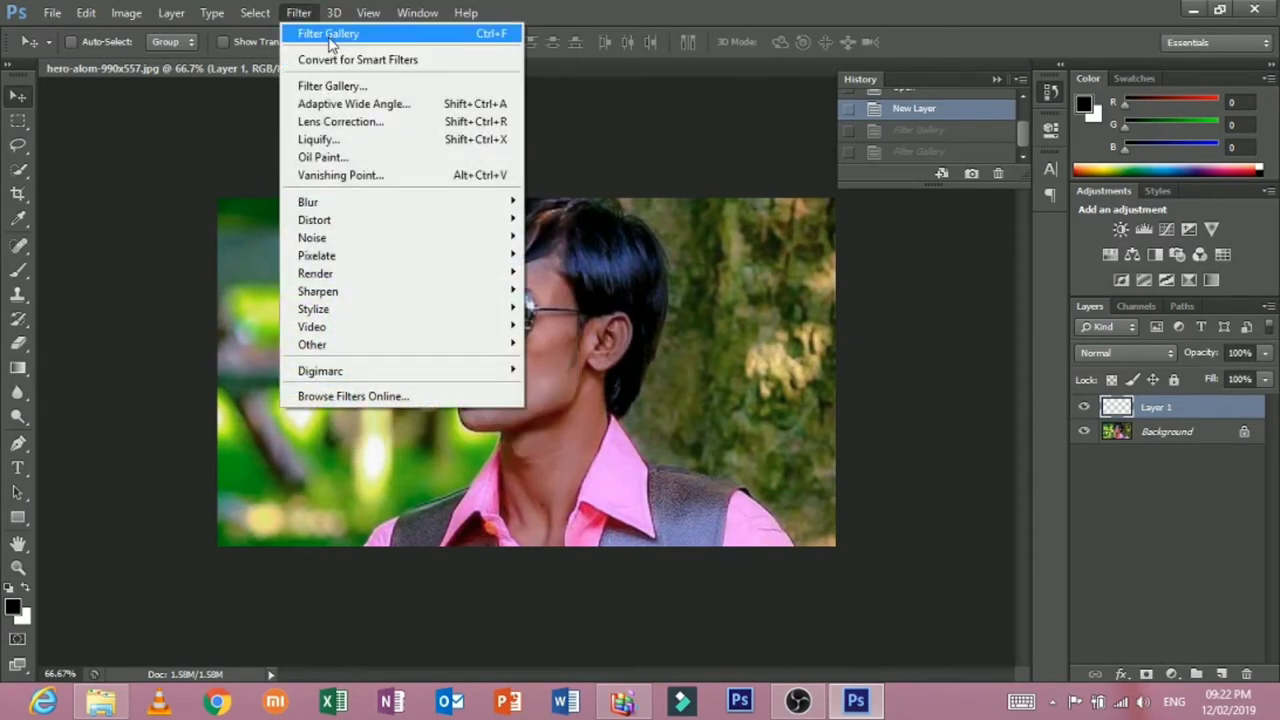
left_click(330, 33)
left_click(645, 278)
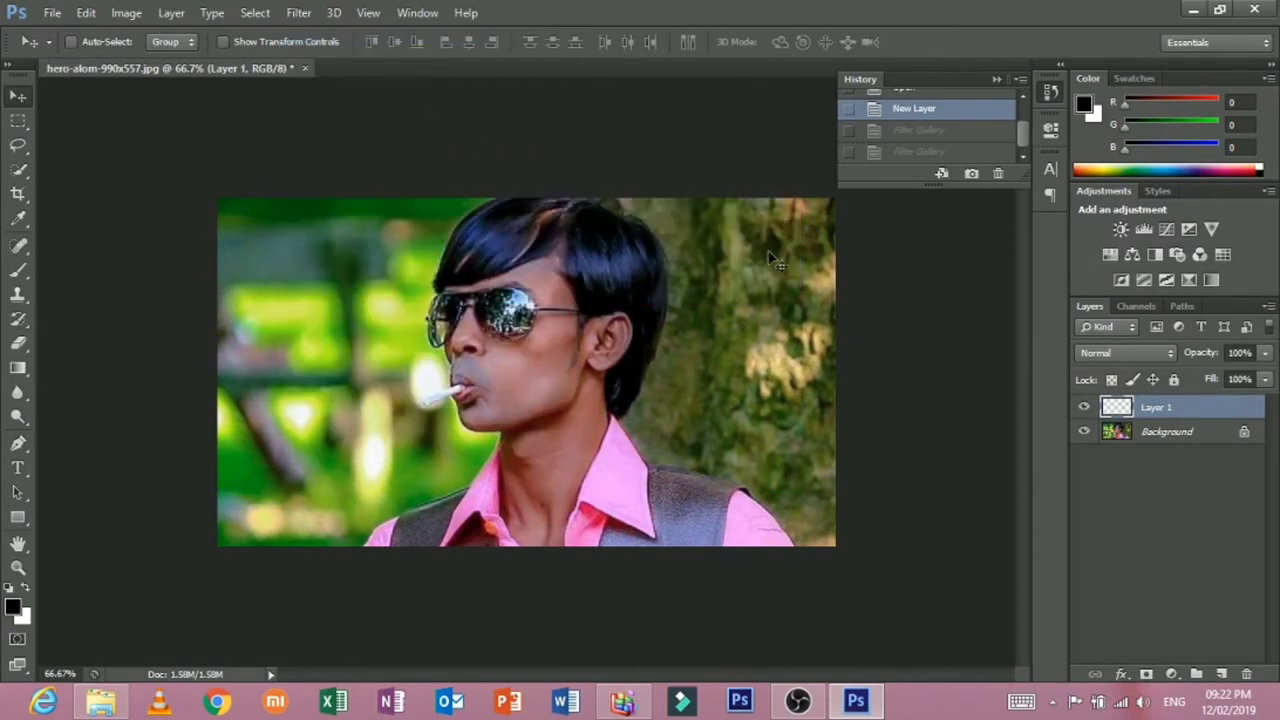
left_click(1114, 432)
left_click(1152, 414)
key("Delete")
- Open Filter Gallery, try Colored Pencil with pencil width 13, and fit the preview in view
left_click(298, 13)
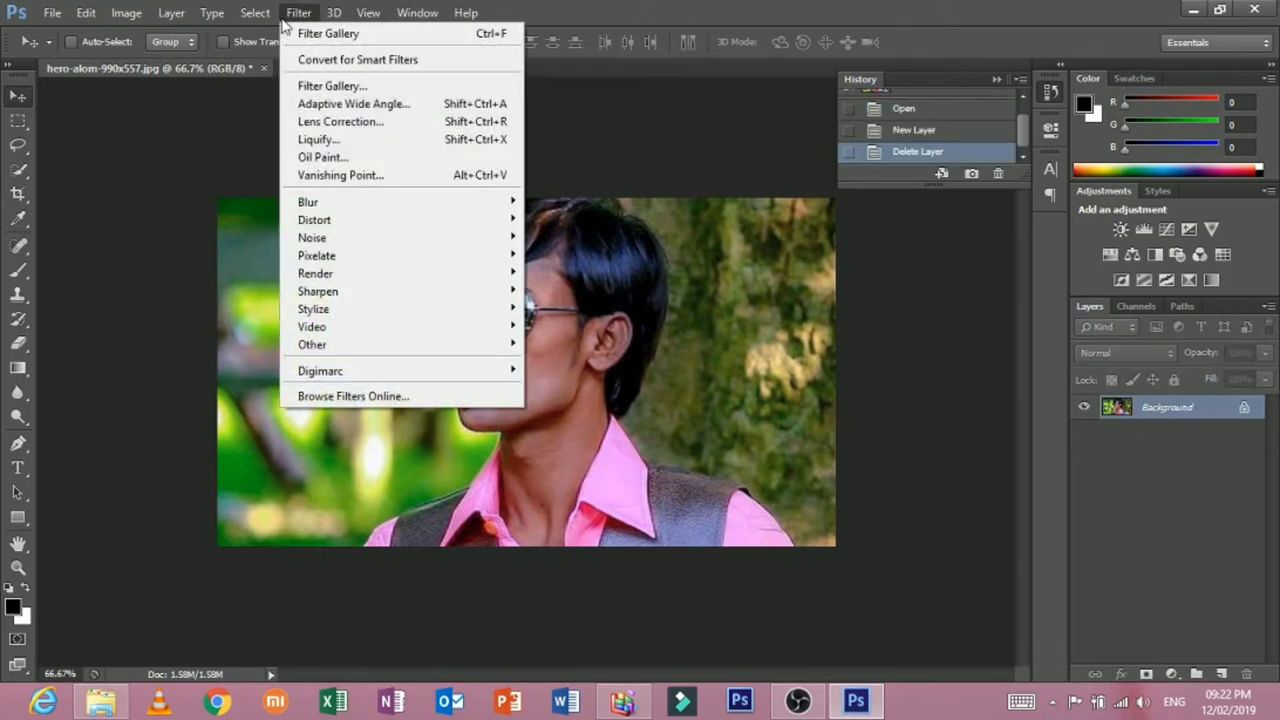
left_click(369, 88)
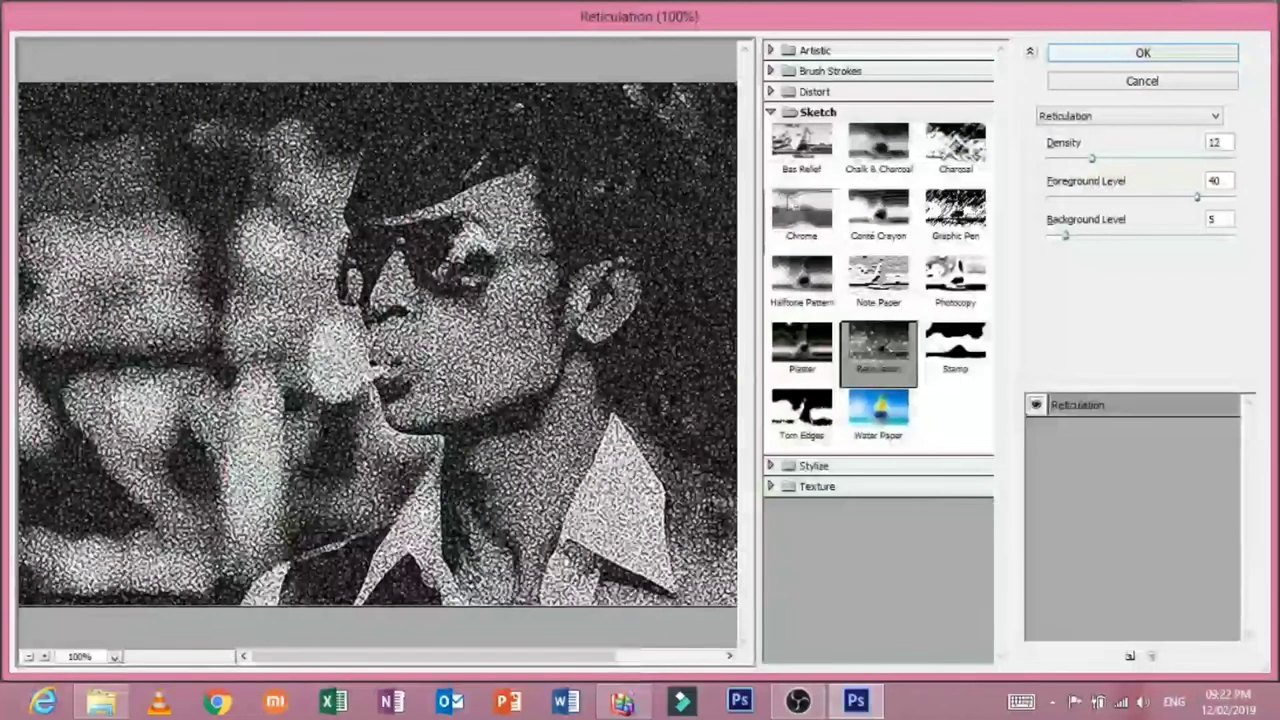
left_click(815, 50)
left_click(801, 85)
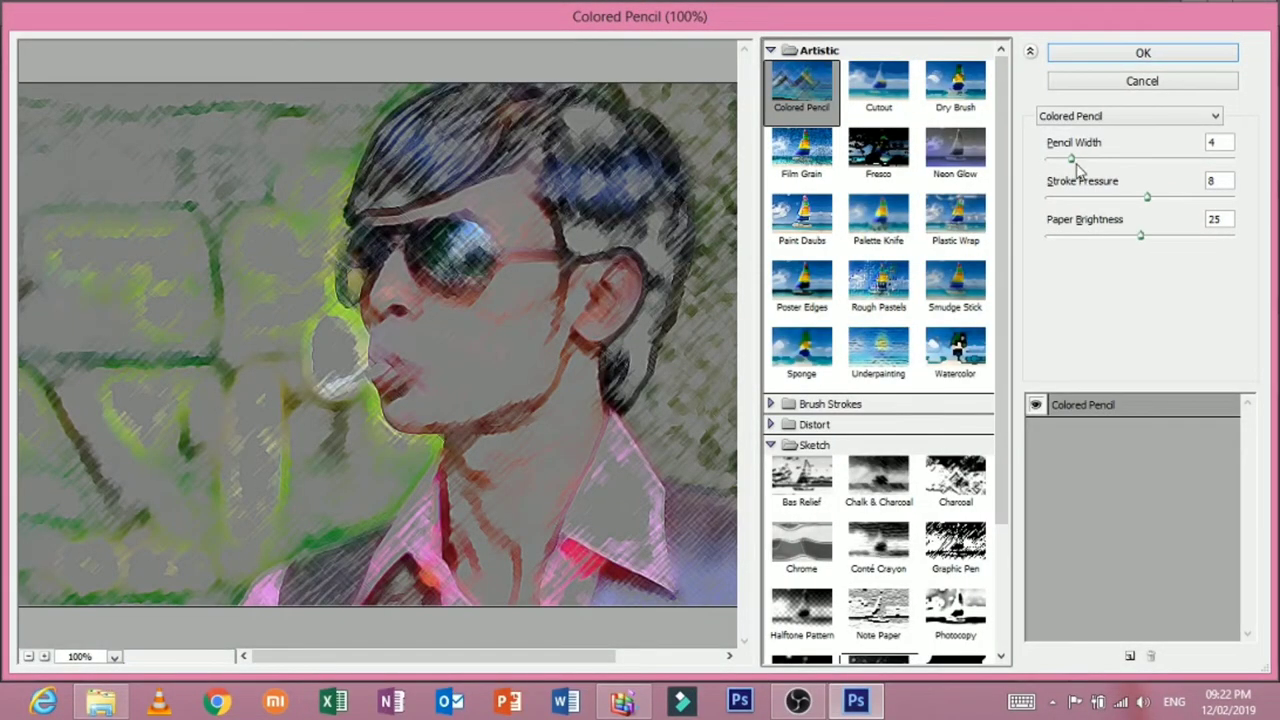
left_click_drag(1072, 162, 1206, 162)
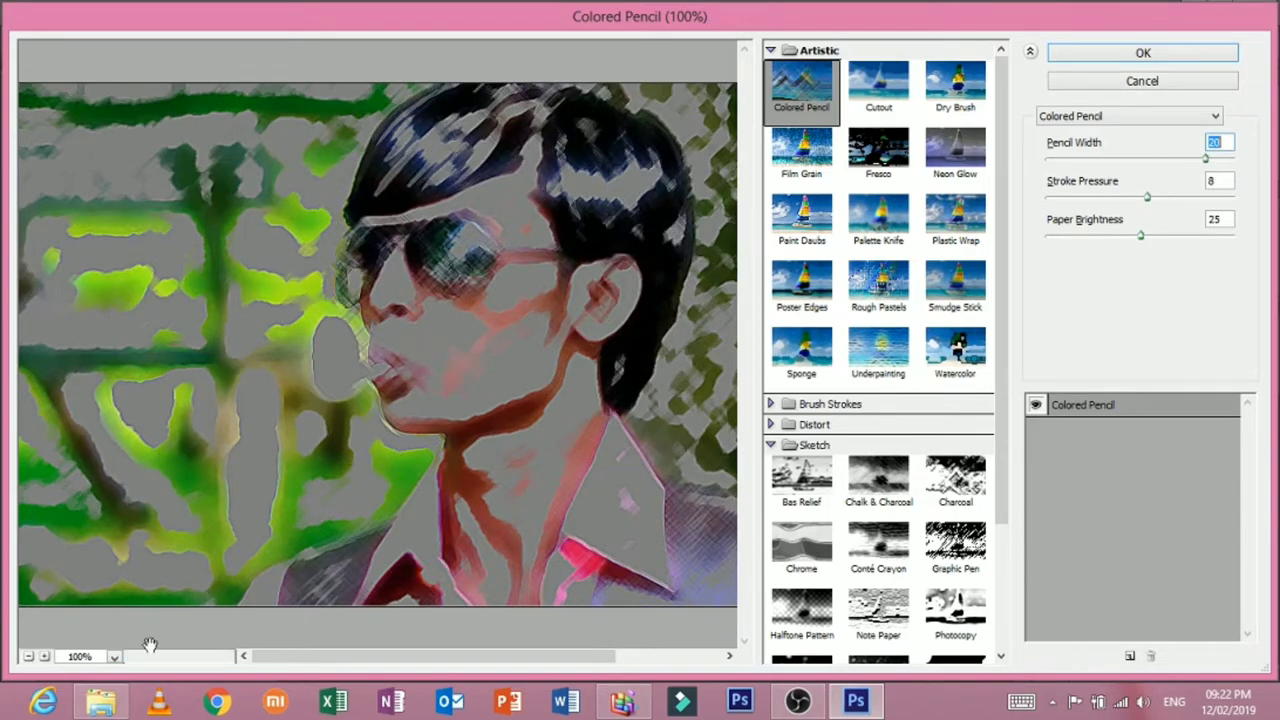
left_click(114, 656)
left_click(128, 615)
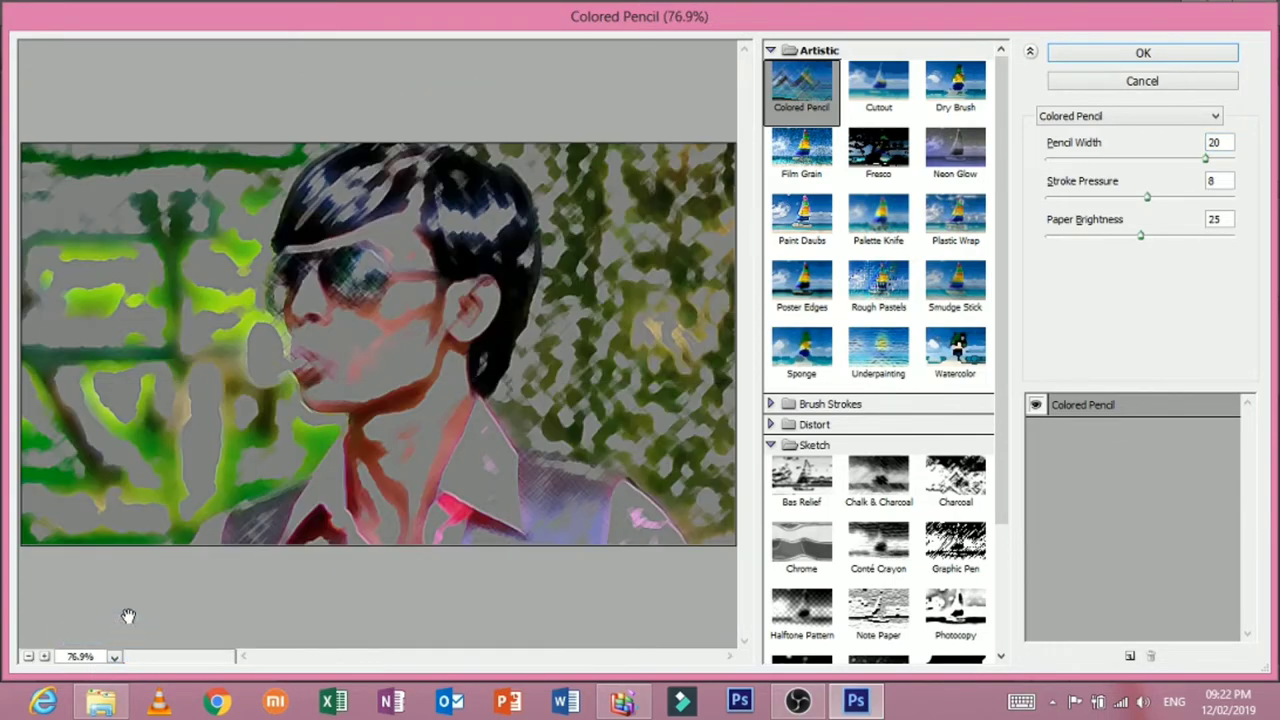
left_click(113, 658)
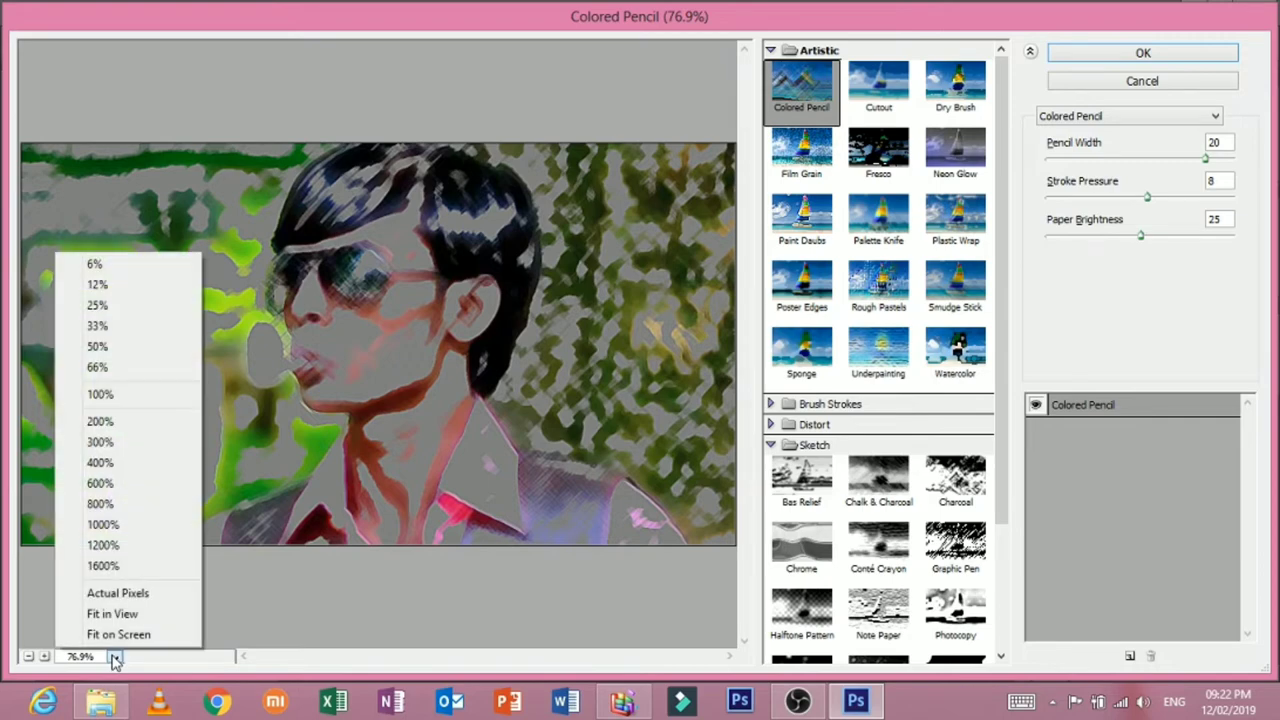
left_click(128, 612)
- Preview Fresco, Neon Glow, Plastic Wrap, Palette Knife and Paint Daubs with a larger brush size
left_click(900, 160)
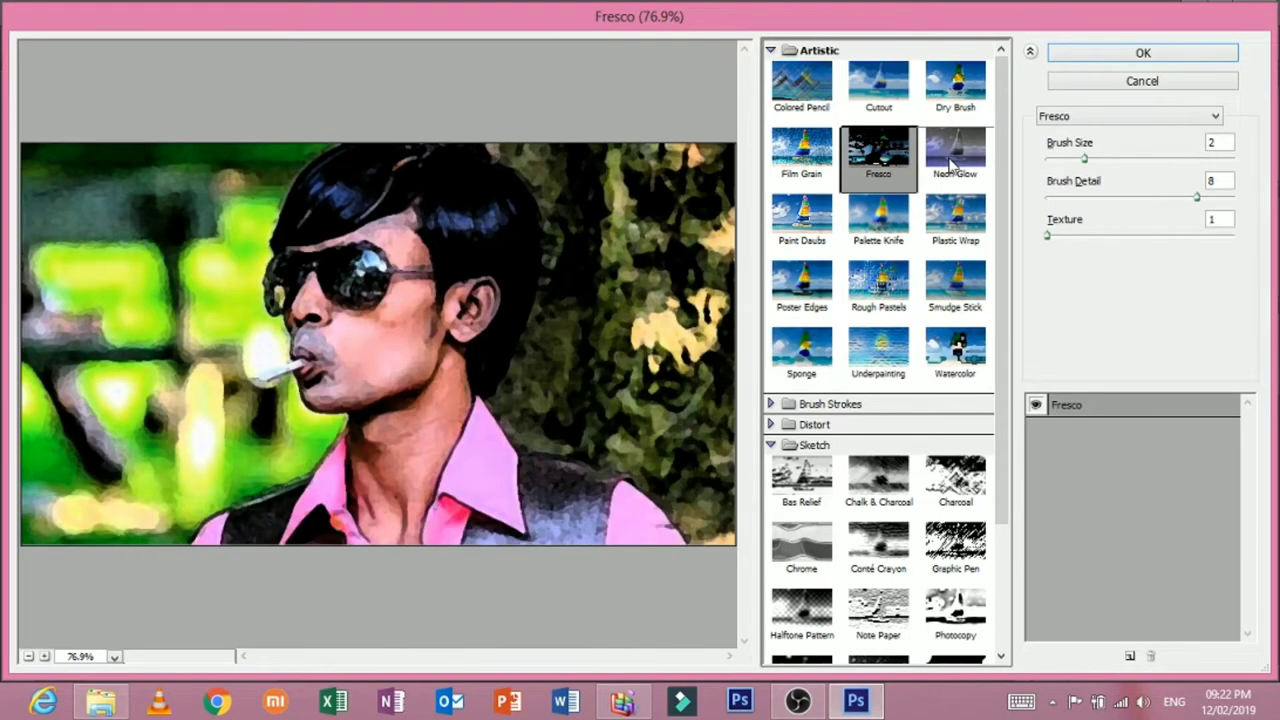
left_click(955, 150)
left_click(952, 218)
left_click(895, 238)
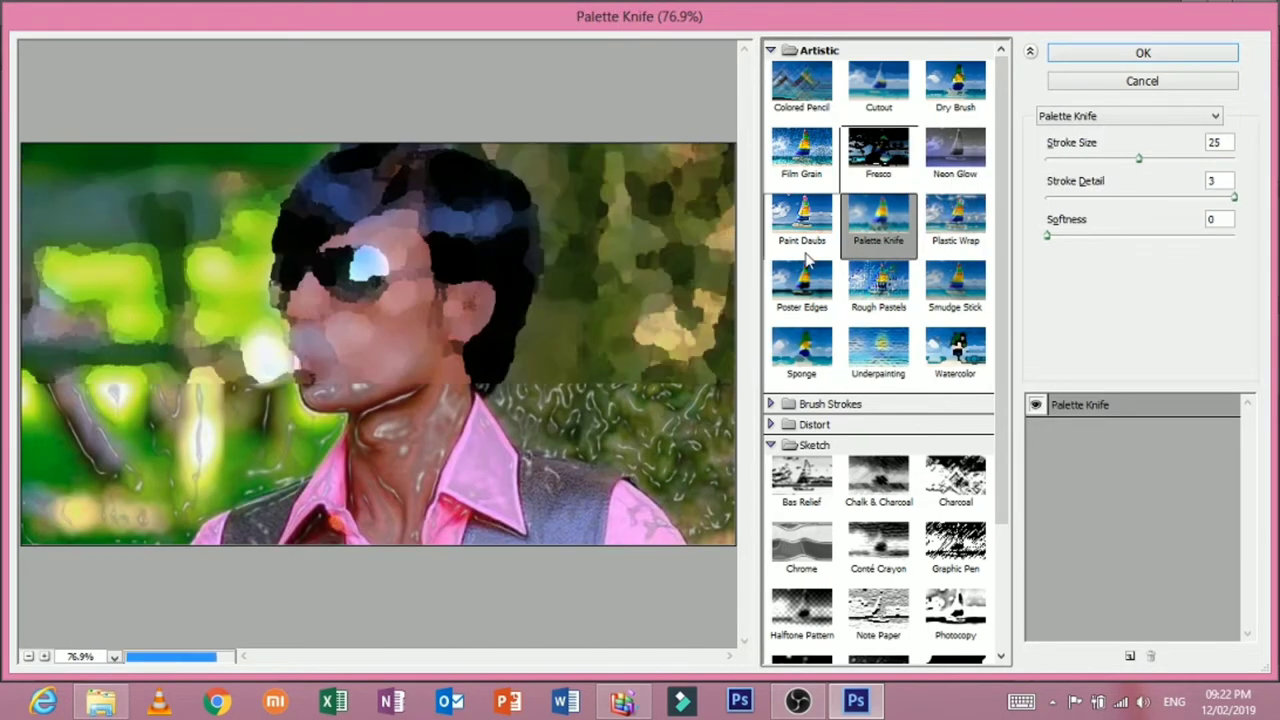
left_click(825, 228)
left_click(878, 220)
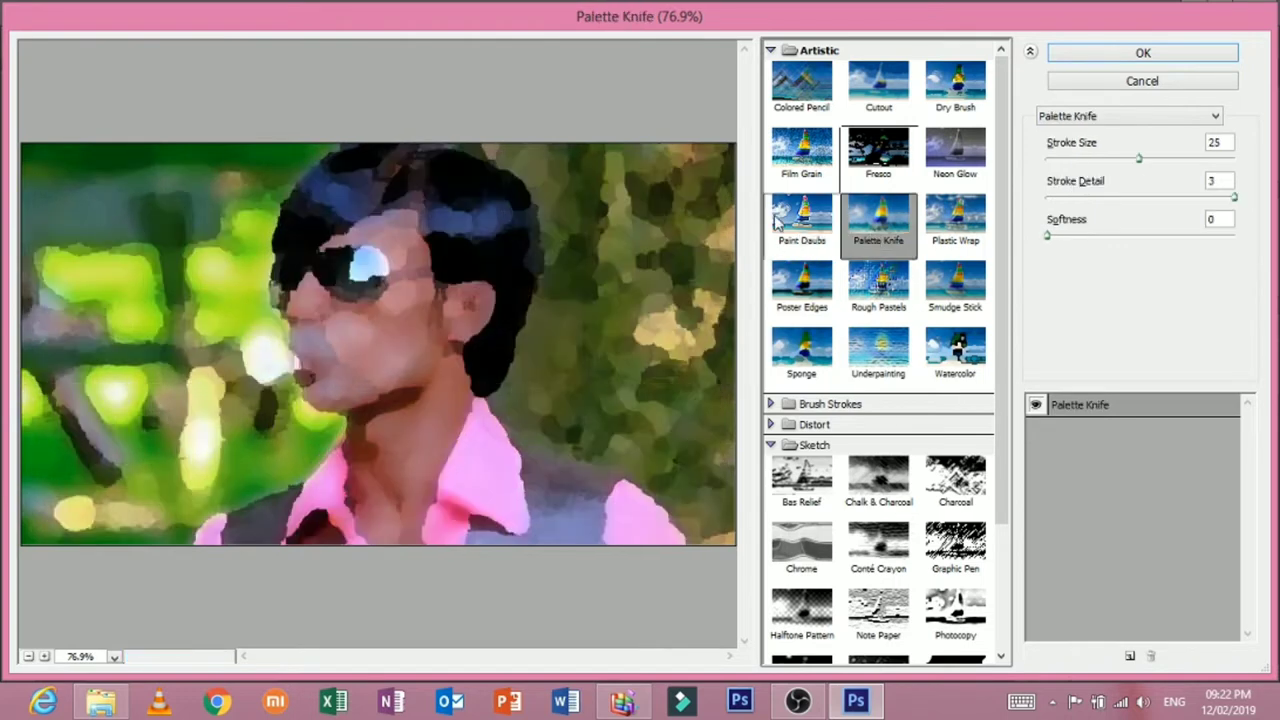
left_click(802, 218)
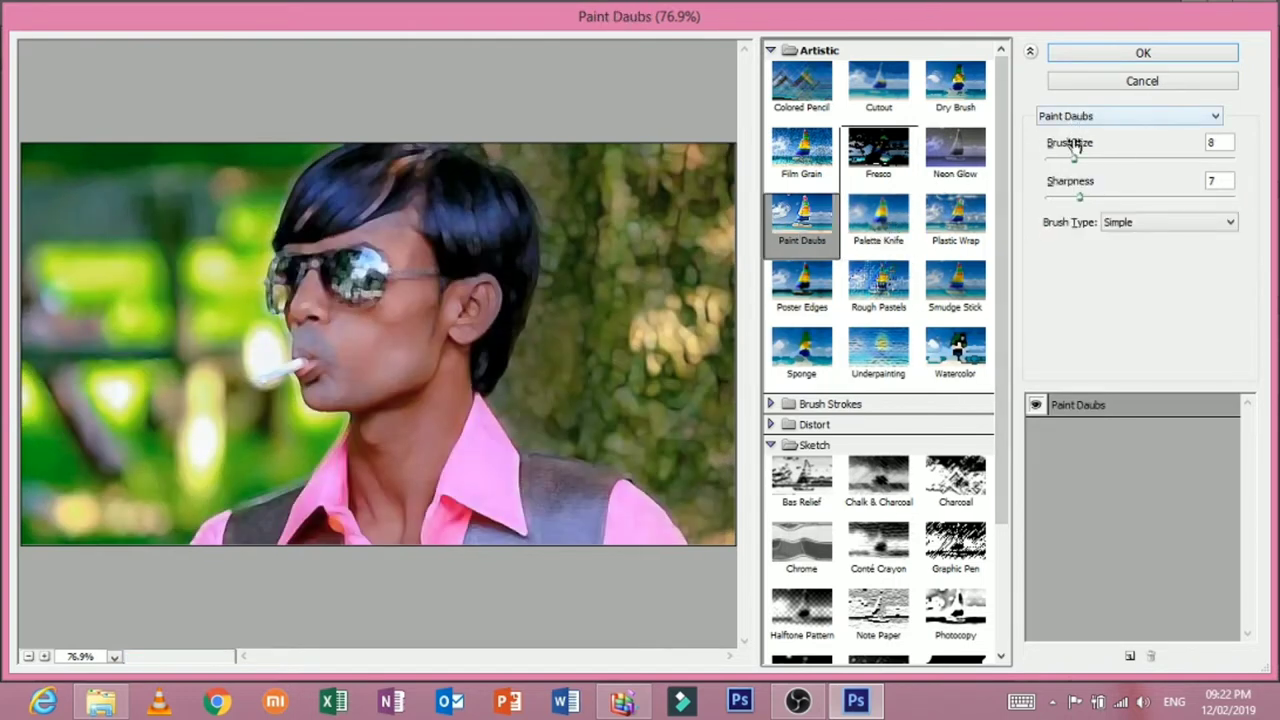
mouse_move(1075, 158)
left_mouse_down()
mouse_move(1190, 163)
mouse_move(1130, 160)
left_mouse_up()
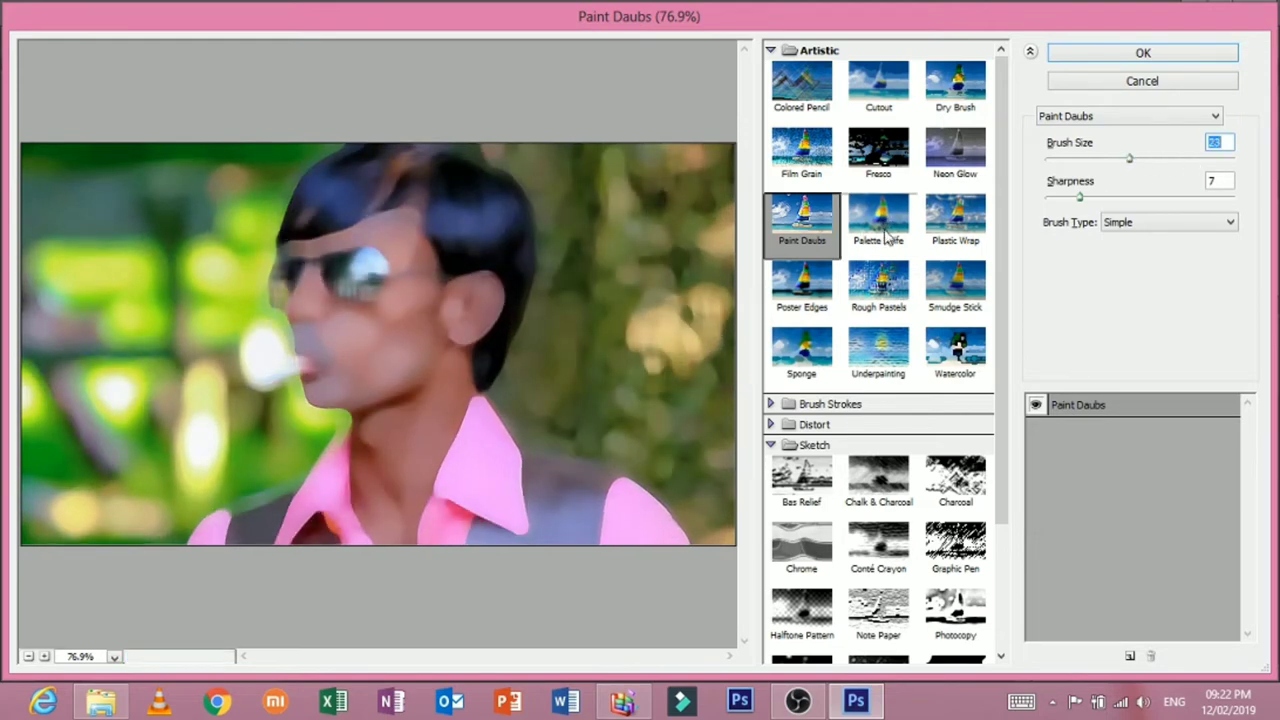
- Preview Poster Edges, Rough Pastels, Smudge Stick, Sponge, Underpainting and Watercolor artistic effects
left_click(880, 220)
left_click(955, 218)
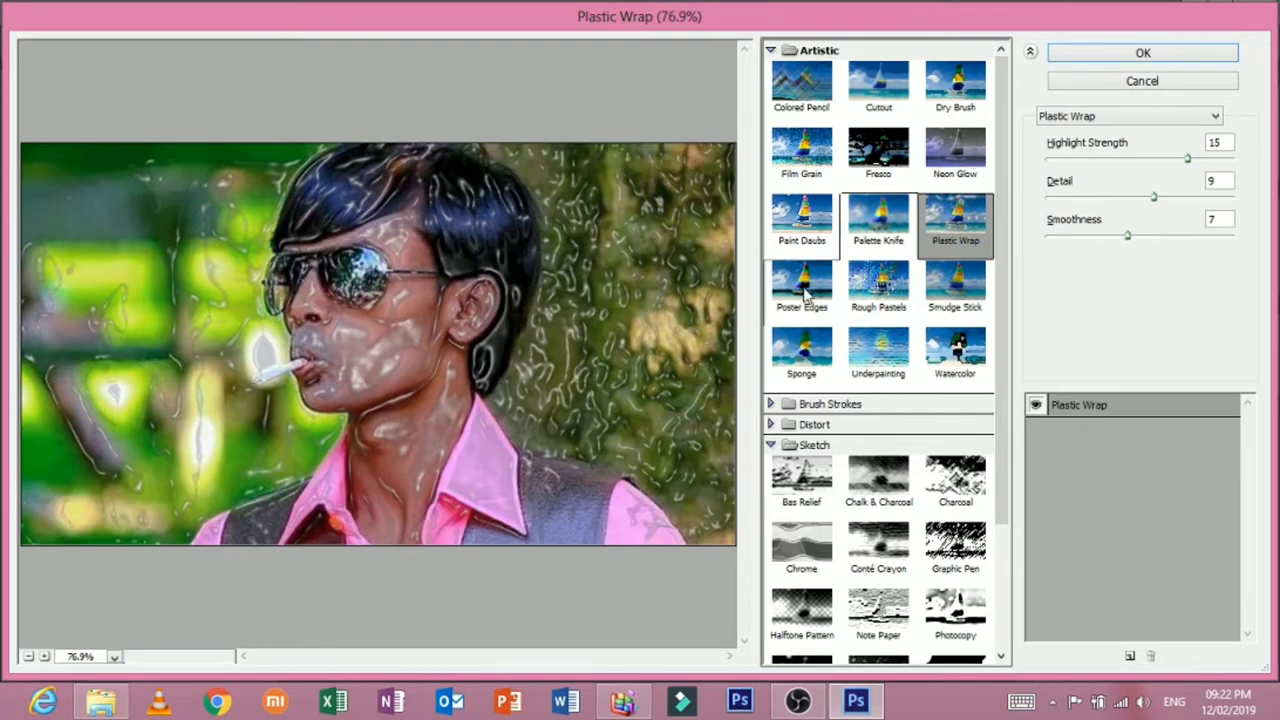
left_click(802, 283)
left_click(878, 282)
left_click(955, 282)
left_click(832, 347)
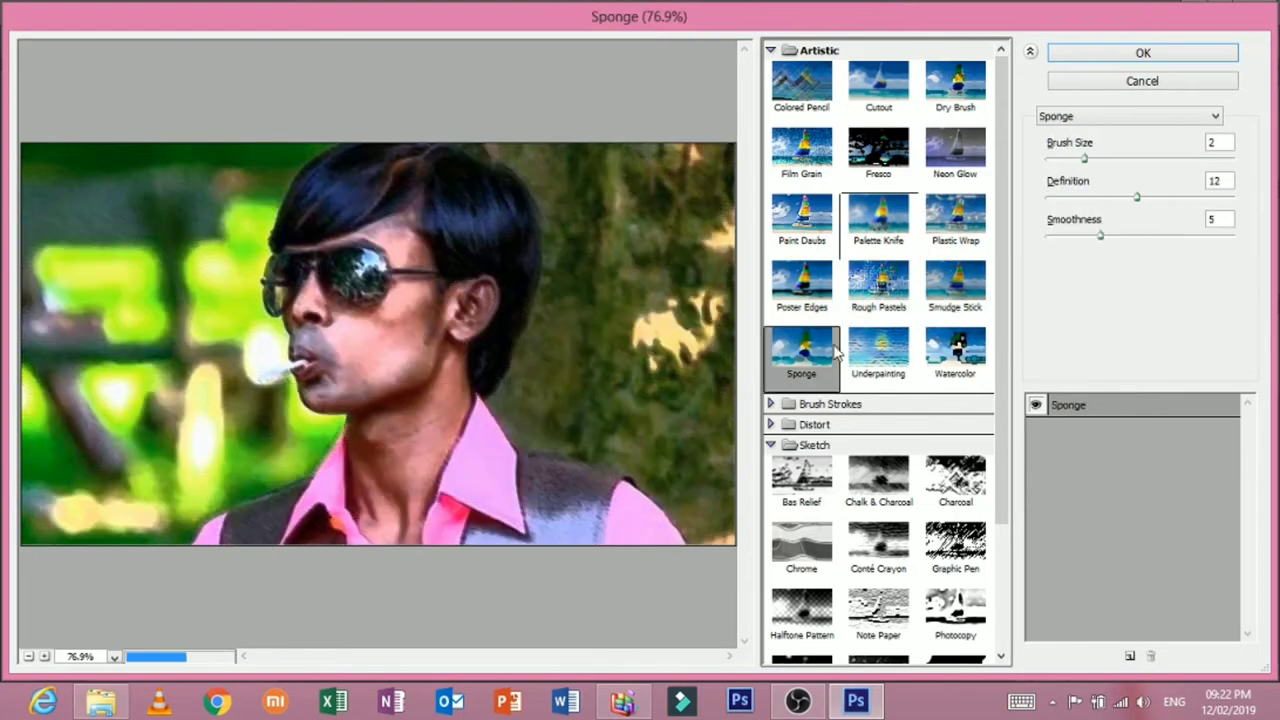
left_click(878, 347)
left_click(955, 347)
scroll(850, 350, "down", 3)
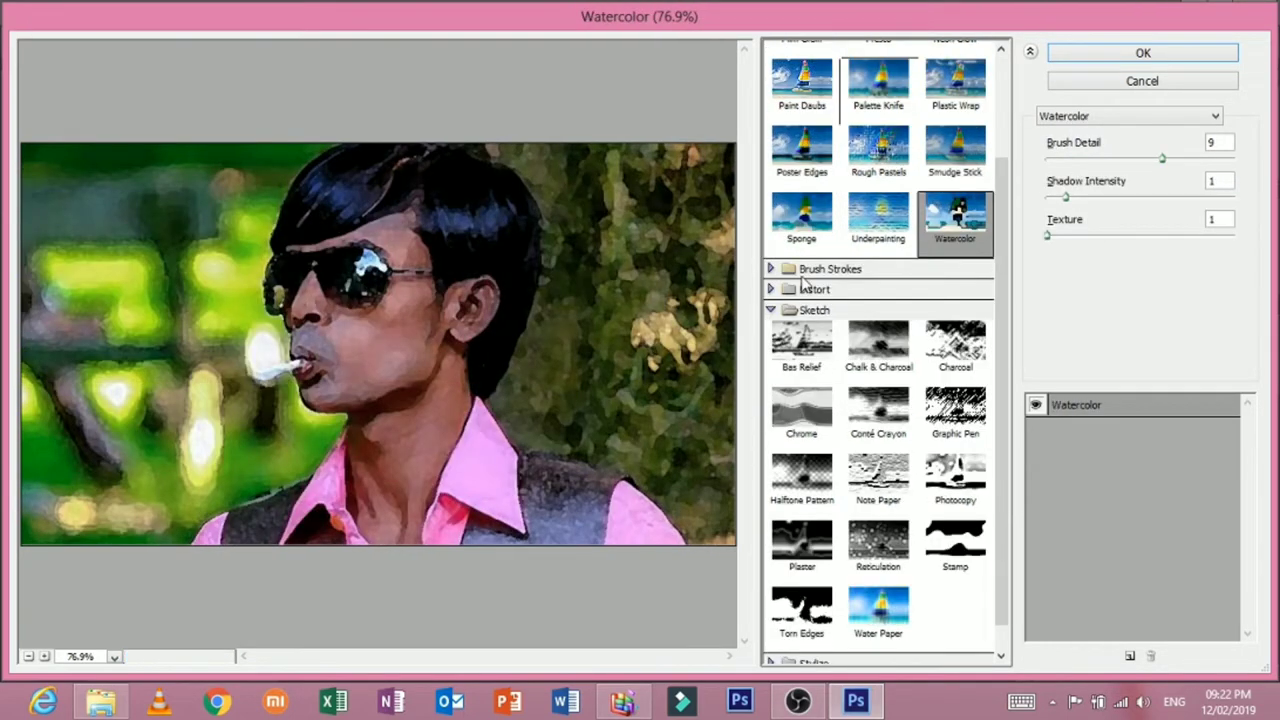
- Preview the Brush Strokes filters: Accented Edges, Angled Strokes, Crosshatch, Dark Strokes, Ink Outlines, Spatter, Sumi-e, Sprayed Strokes
left_click(803, 270)
left_click(802, 300)
left_click(878, 305)
left_click(955, 305)
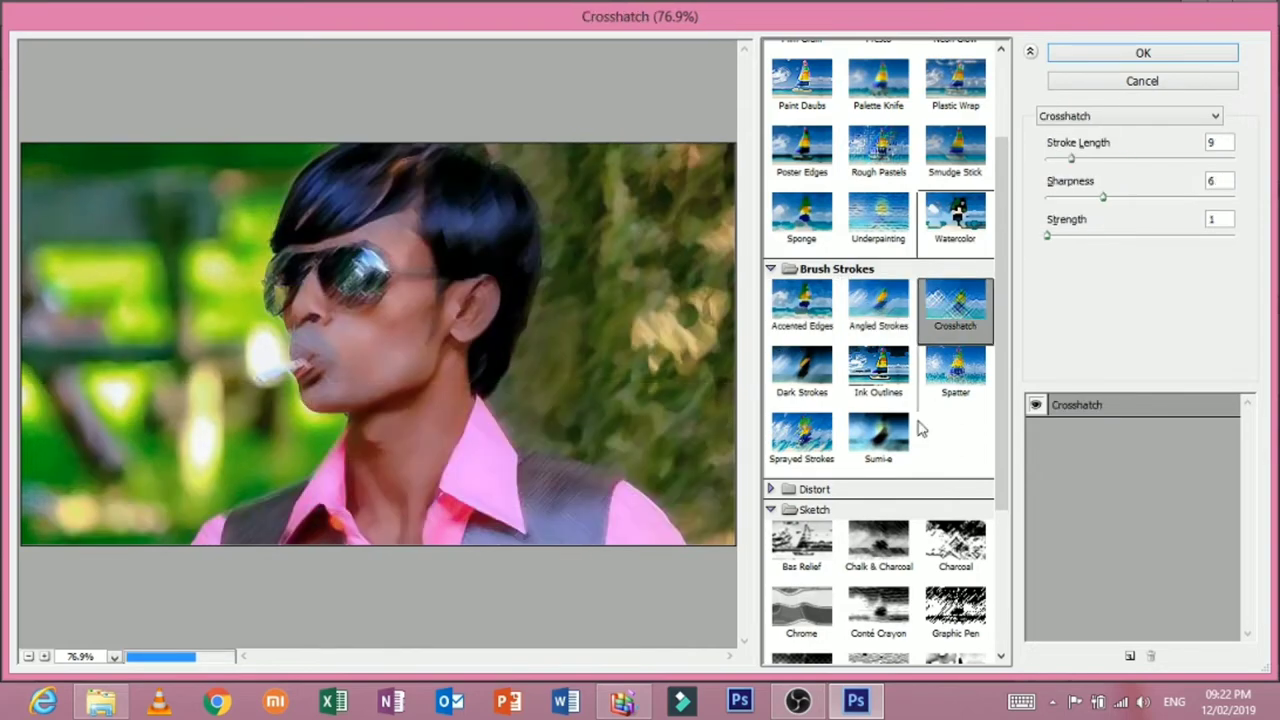
left_click(802, 370)
left_click(878, 370)
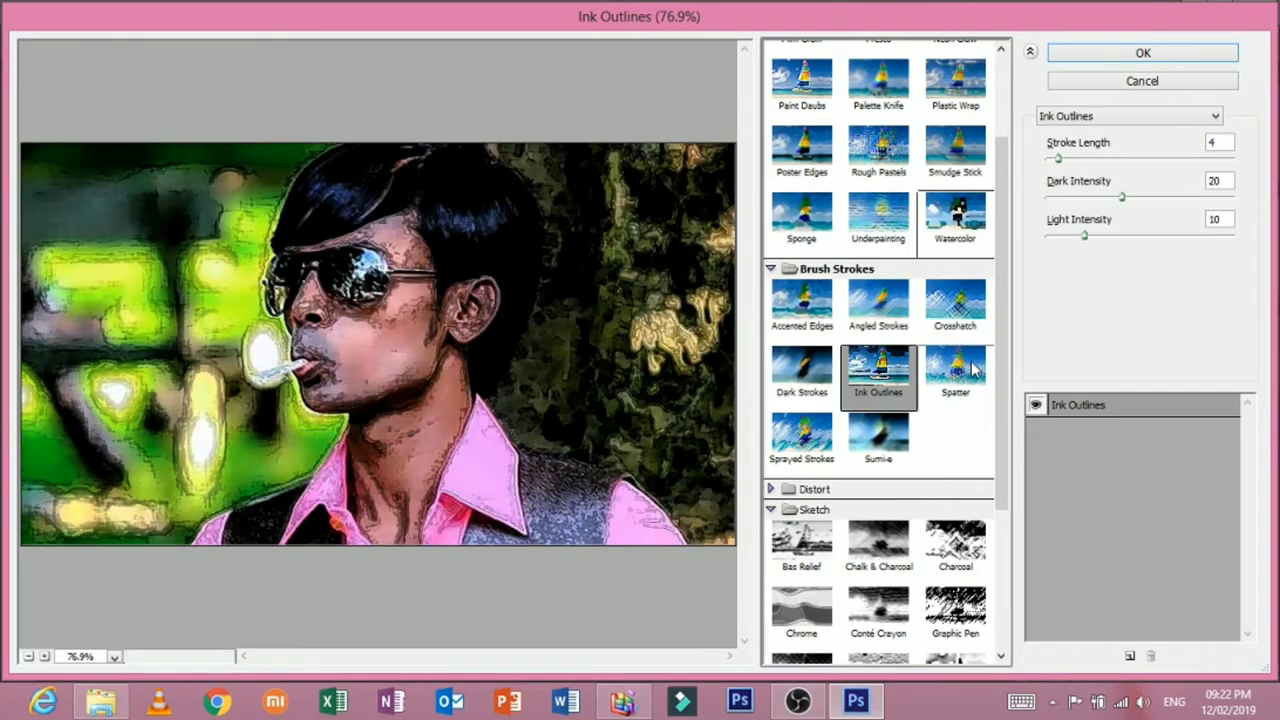
left_click(932, 366)
left_click(878, 435)
left_click(802, 435)
- Preview the Distort filters Diffuse Glow and Ocean Ripple
scroll(845, 505, "down", 1)
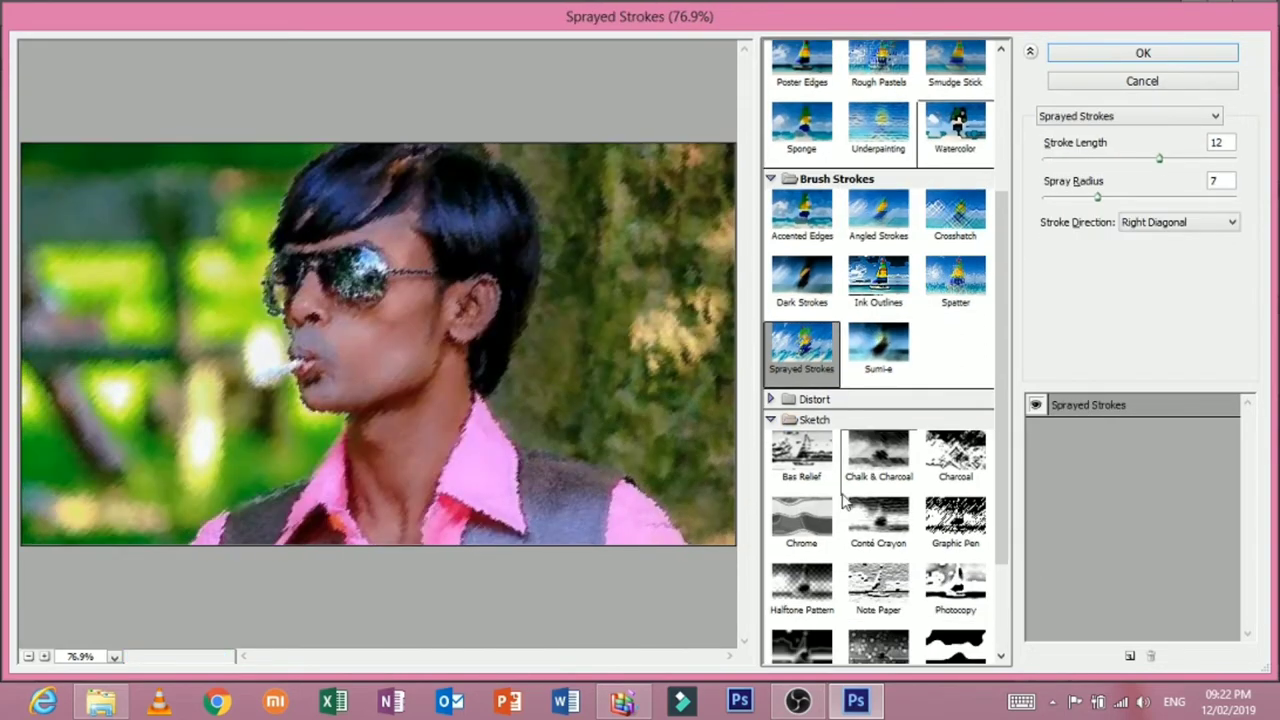
left_click(815, 400)
left_click(815, 435)
left_click(935, 440)
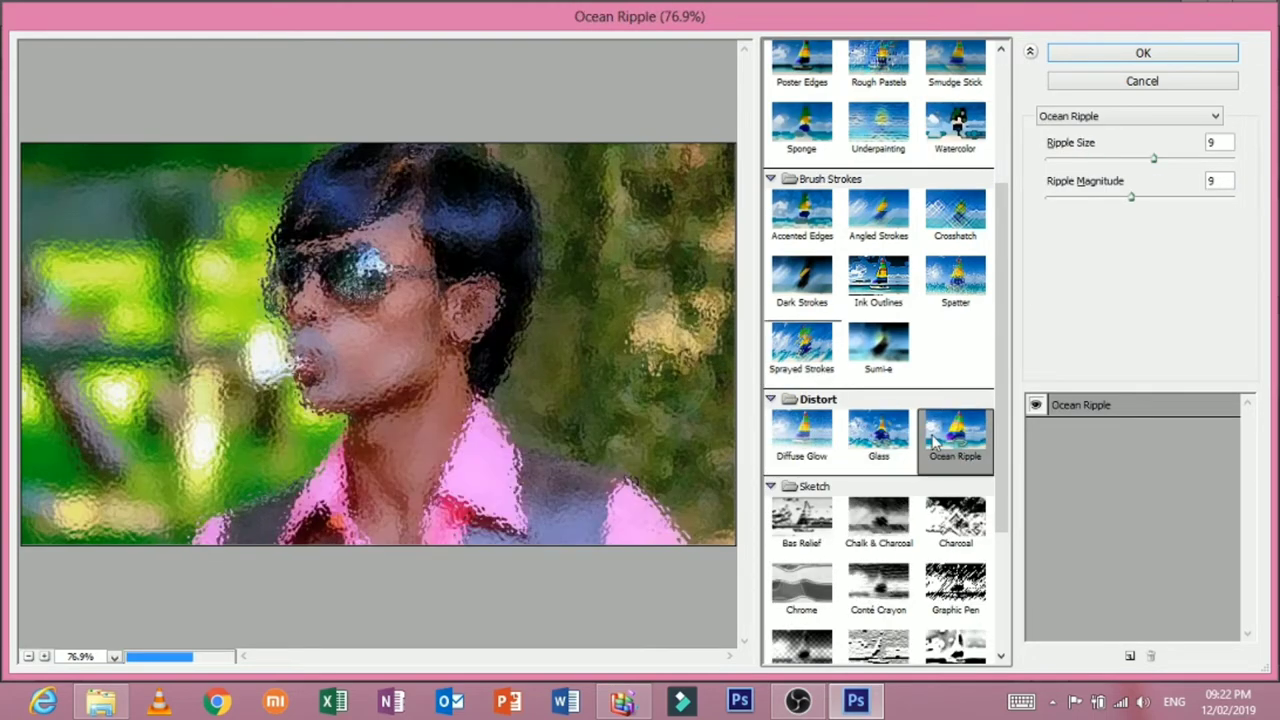
- Preview Sketch filters Bas Relief, Chalk & Charcoal, Charcoal, Chrome, Conté Crayon and Graphic Pen
scroll(935, 440, "down", 2)
left_click(802, 430)
left_click(878, 430)
left_click(955, 430)
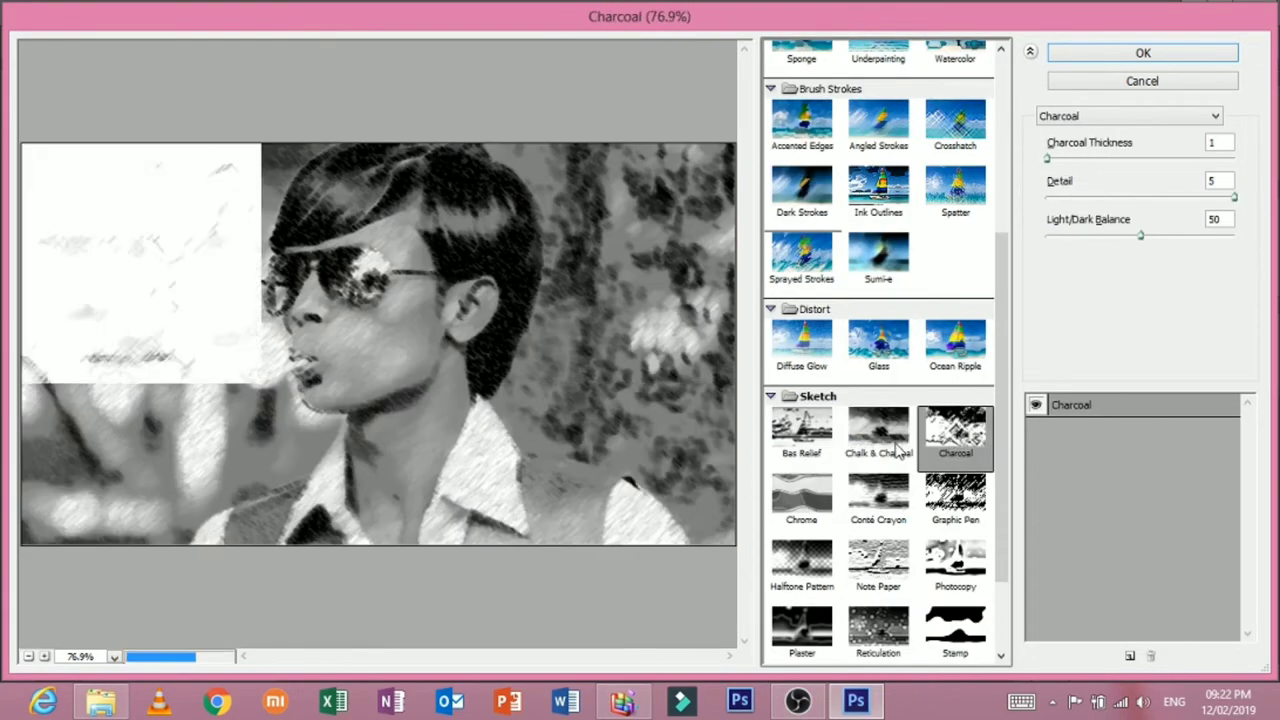
scroll(900, 450, "down", 2)
left_click(802, 410)
left_click(878, 410)
left_click(955, 415)
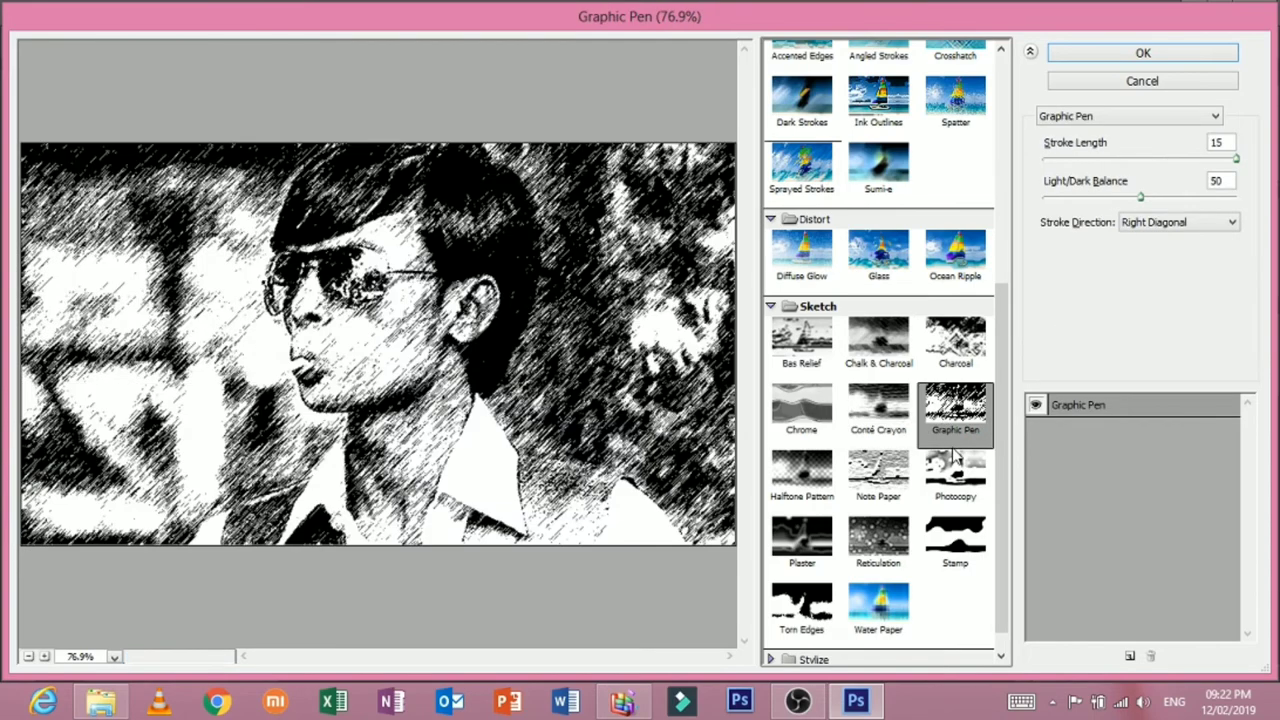
- Preview Halftone Pattern, Note Paper, Photocopy, Stamp, Reticulation, Plaster, Torn Edges and Water Paper
scroll(955, 458, "down", 1)
left_click(802, 440)
left_click(878, 440)
left_click(955, 440)
left_click(955, 515)
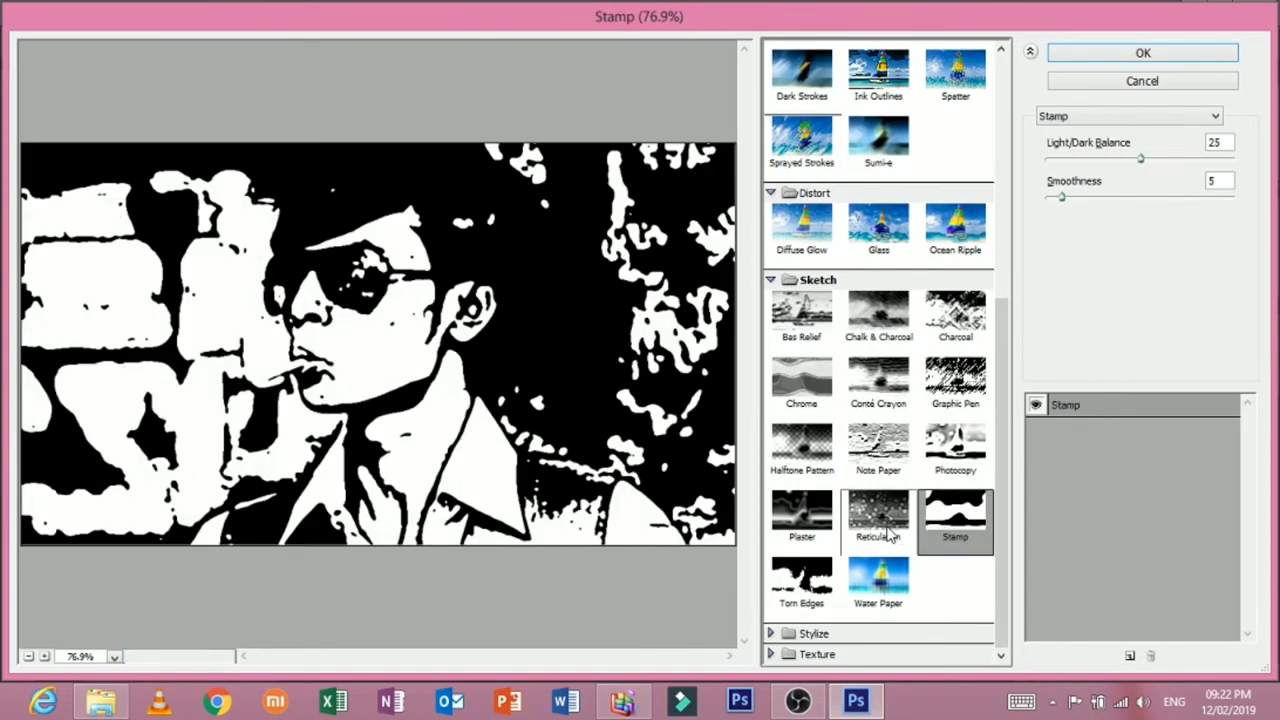
left_click(885, 530)
left_click(805, 520)
left_click(802, 582)
left_click(878, 582)
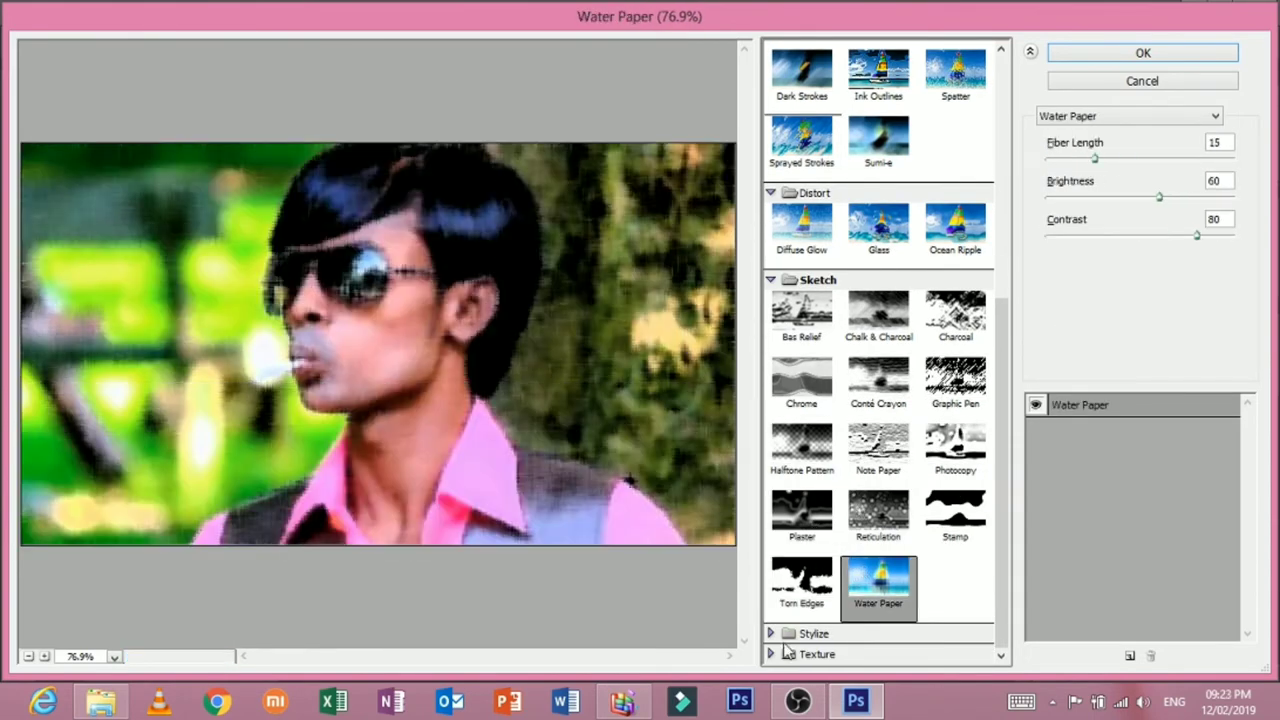
- Preview the Texture filters Craquelure, Grain, Mosaic Tiles, Patchwork, Stained Glass, ending on Texturizer
left_click(818, 654)
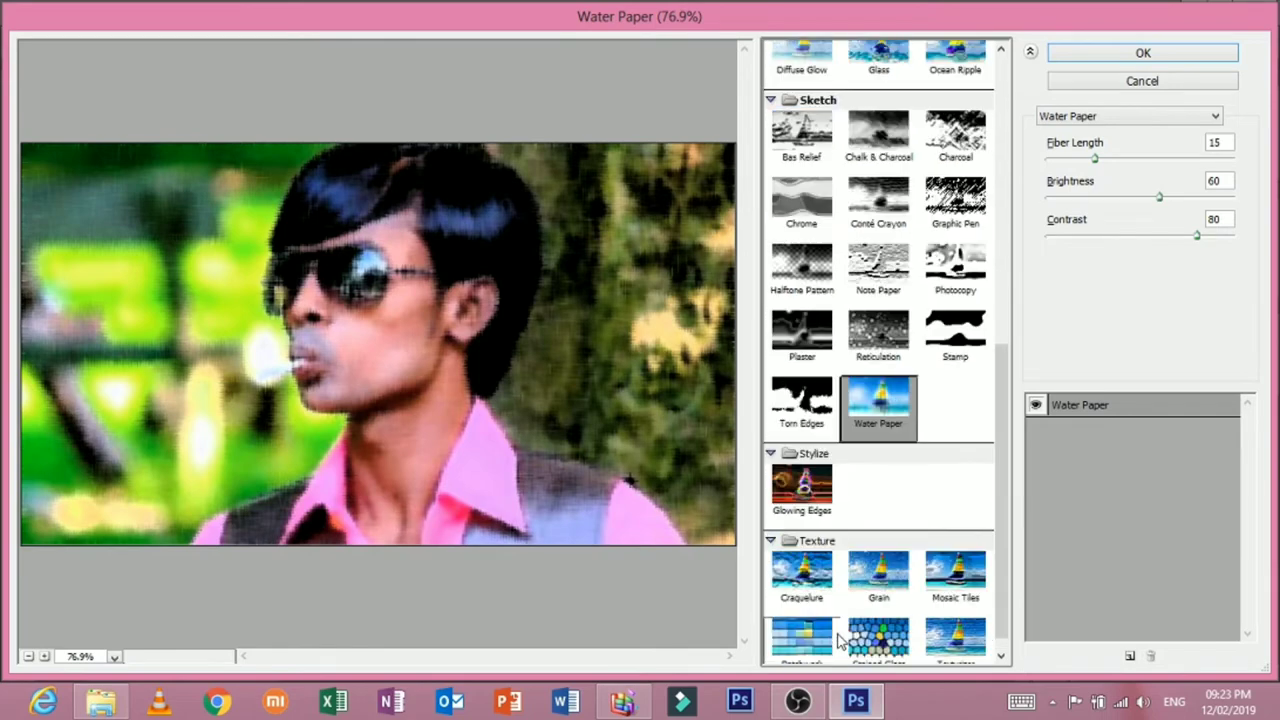
left_click(802, 470)
left_click(822, 558)
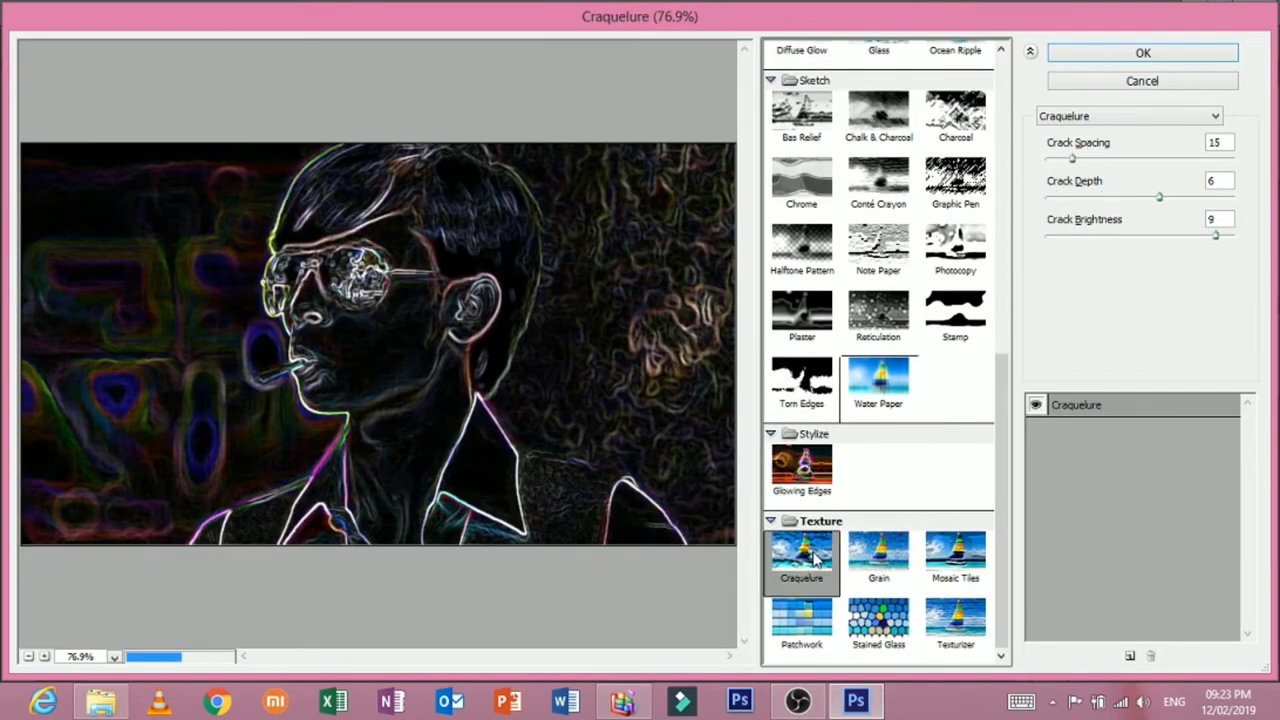
left_click(898, 566)
left_click(955, 560)
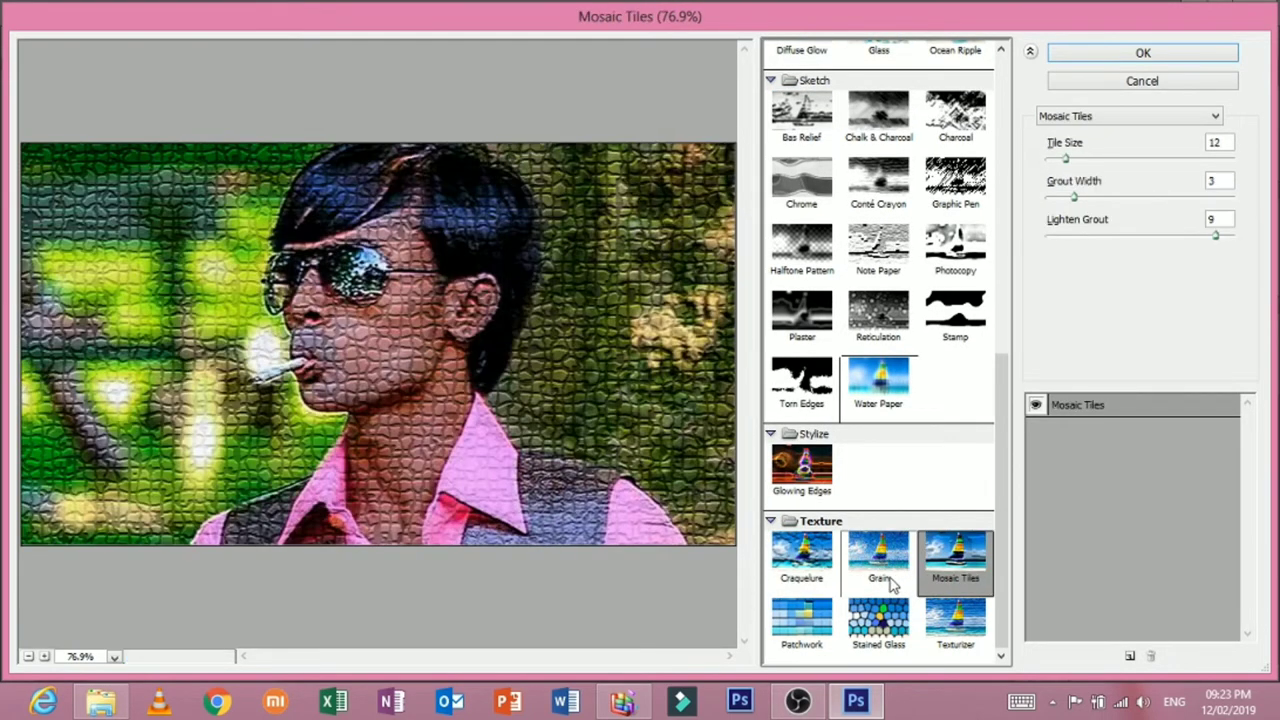
left_click(801, 622)
left_click(878, 620)
left_click(955, 620)
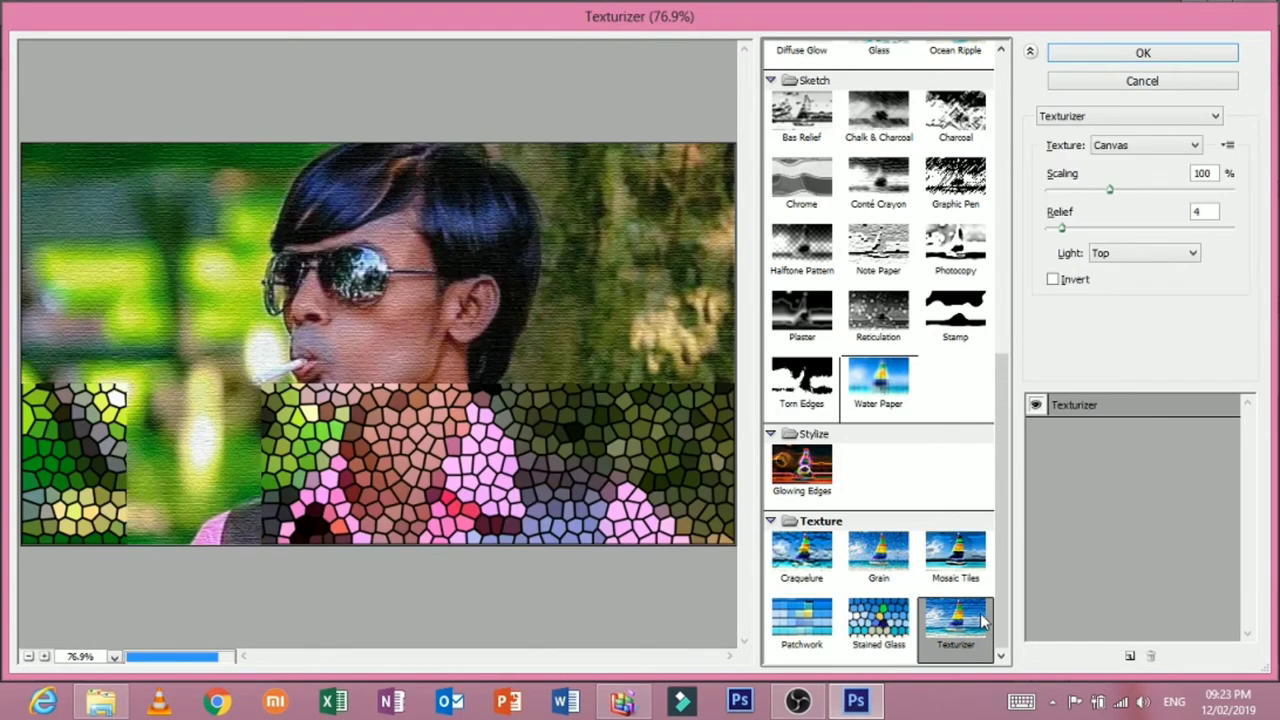
scroll(880, 330, "up", 3)
scroll(855, 280, "up", 3)
- Set Fresco to brush size 4, lower brush detail, and texture 2
scroll(855, 260, "up", 3)
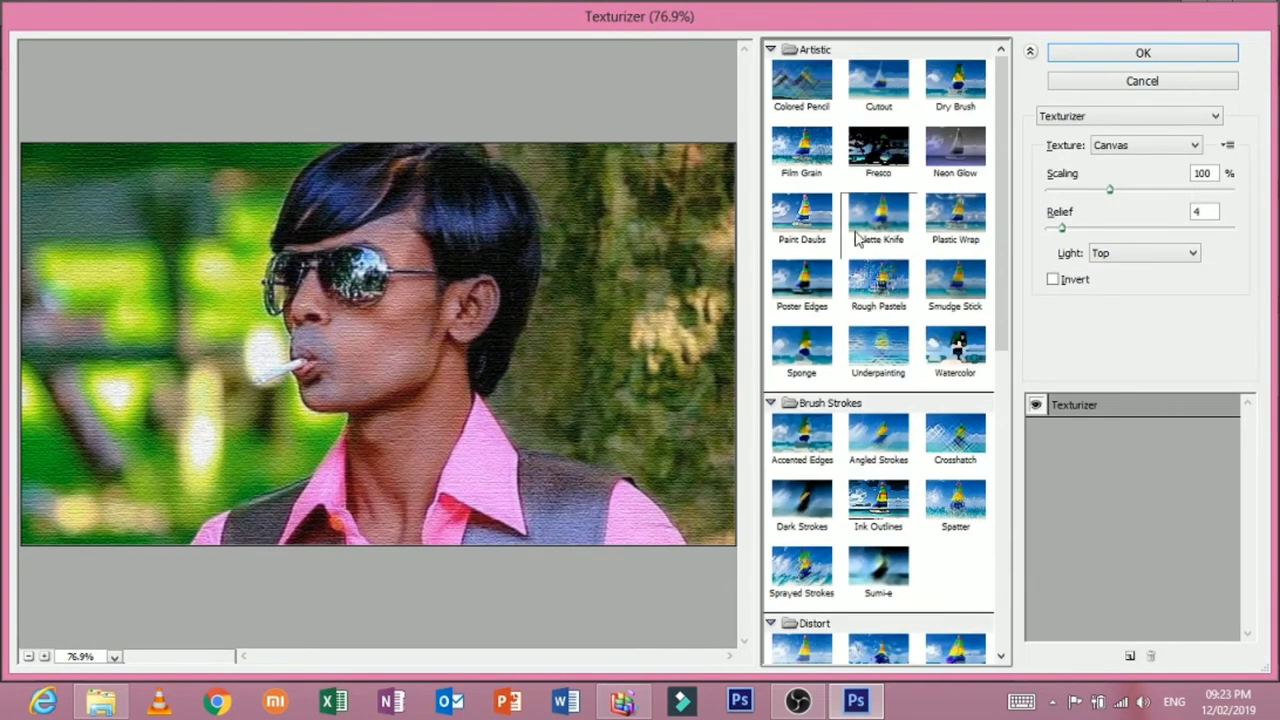
left_click(878, 150)
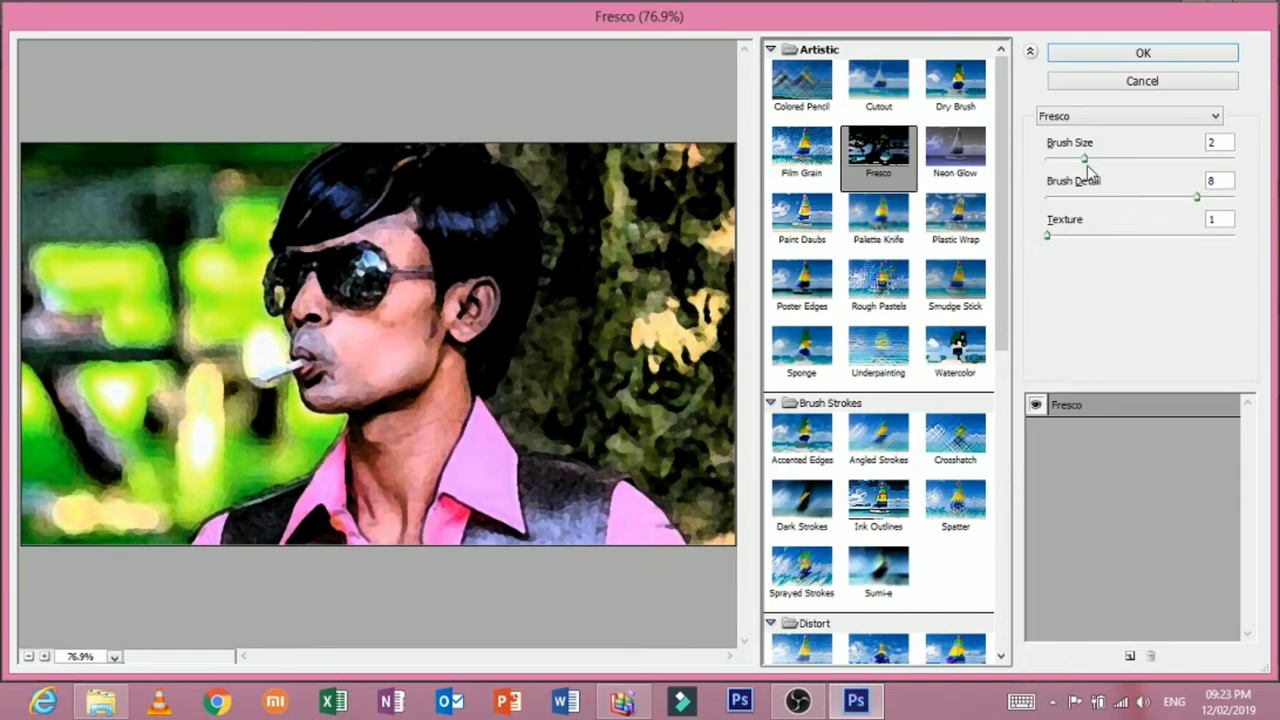
mouse_move(1083, 158)
left_mouse_down()
mouse_move(1057, 158)
mouse_move(1118, 175)
left_mouse_up()
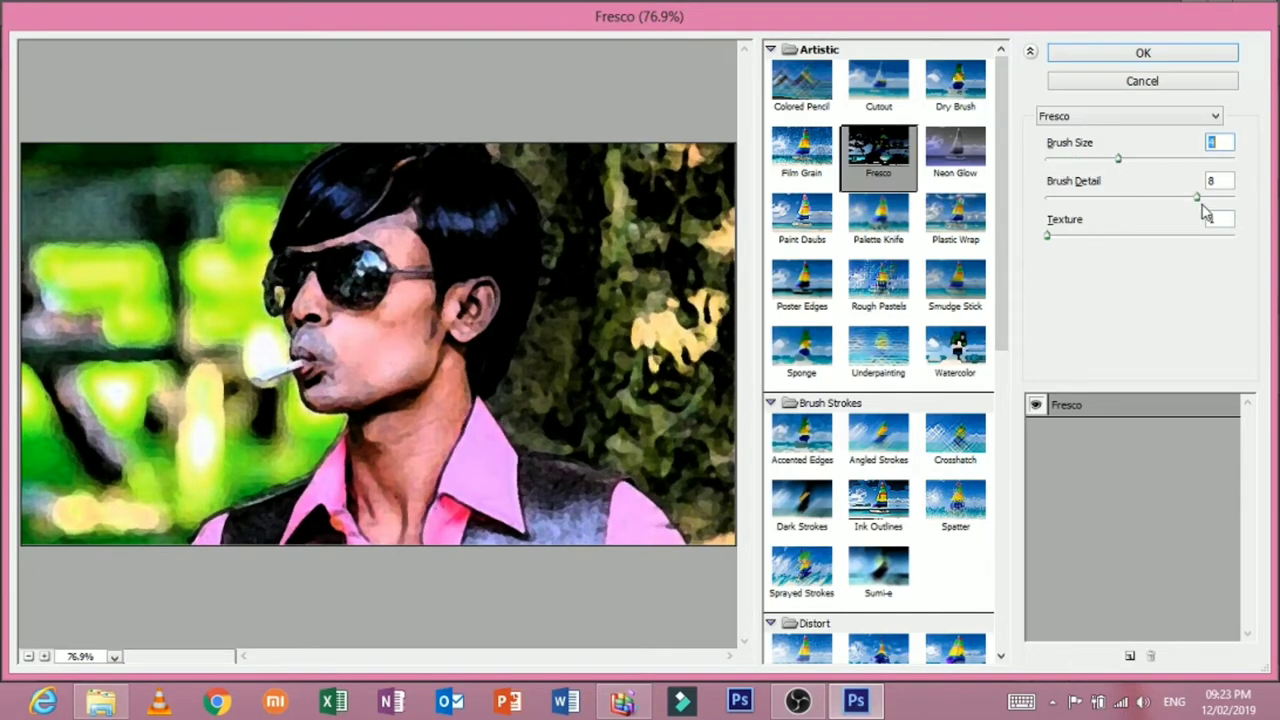
mouse_move(1197, 197)
left_mouse_down()
mouse_move(1067, 198)
mouse_move(1117, 237)
mouse_move(1140, 236)
left_mouse_up()
left_click_drag(1067, 197, 1150, 198)
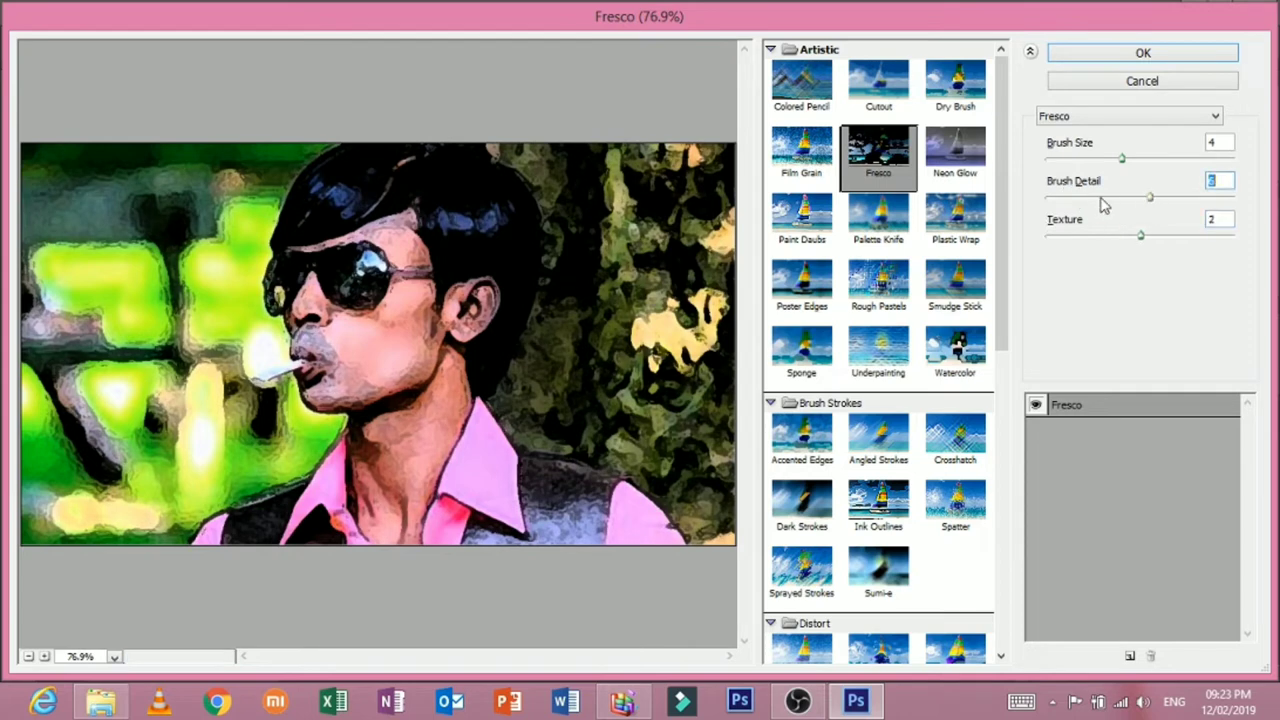
- Compare the Cutout, Dry Brush and Colored Pencil previews, settling on Colored Pencil
left_click(878, 95)
left_click(941, 100)
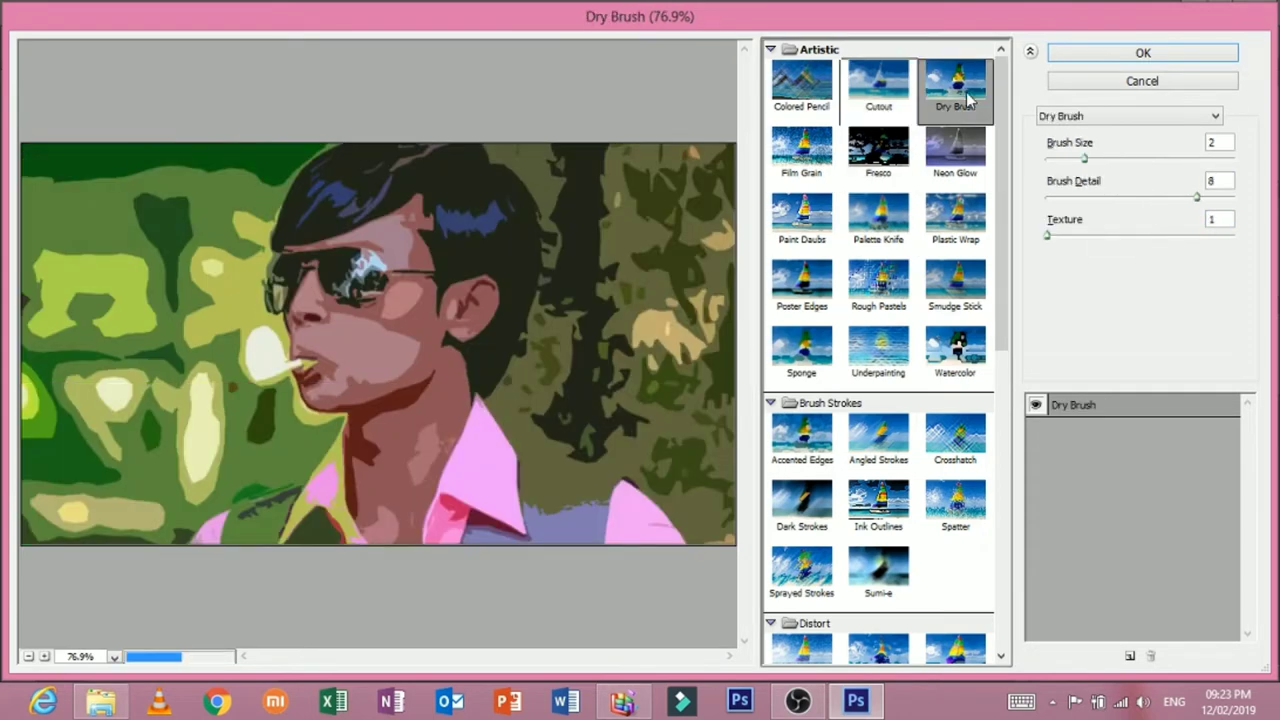
left_click(878, 100)
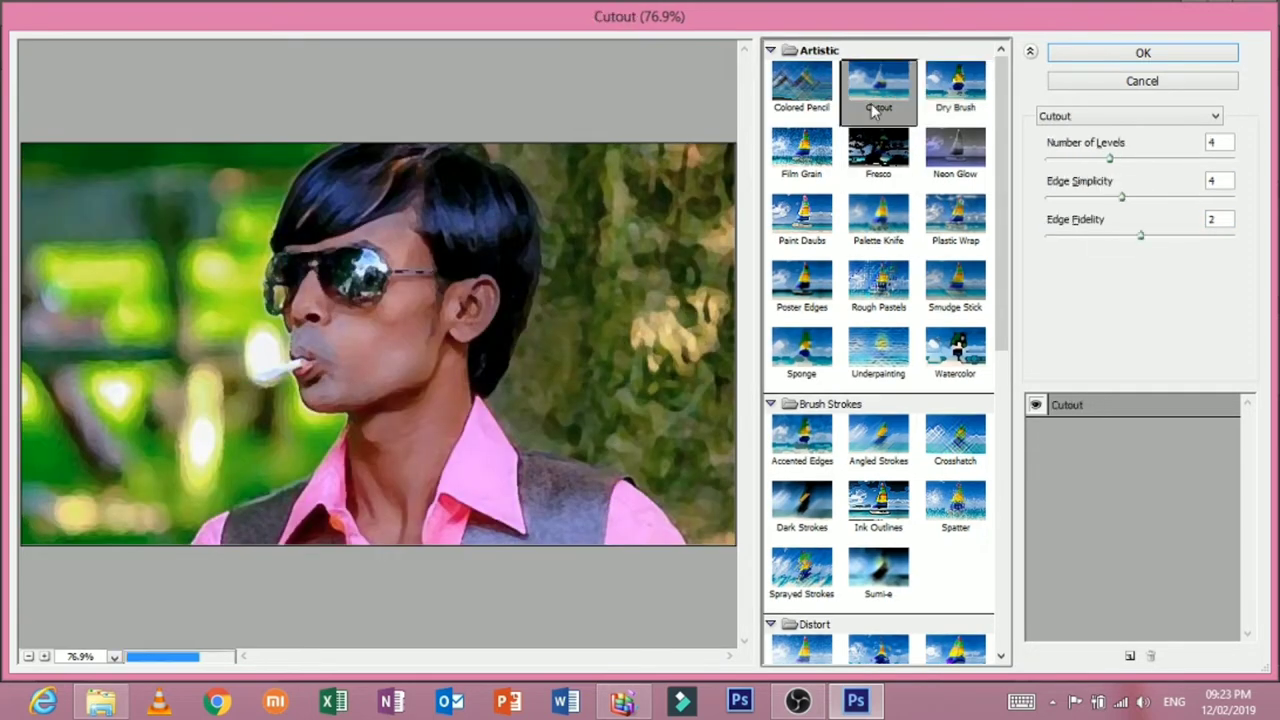
left_click(803, 100)
left_click(875, 100)
left_click(805, 95)
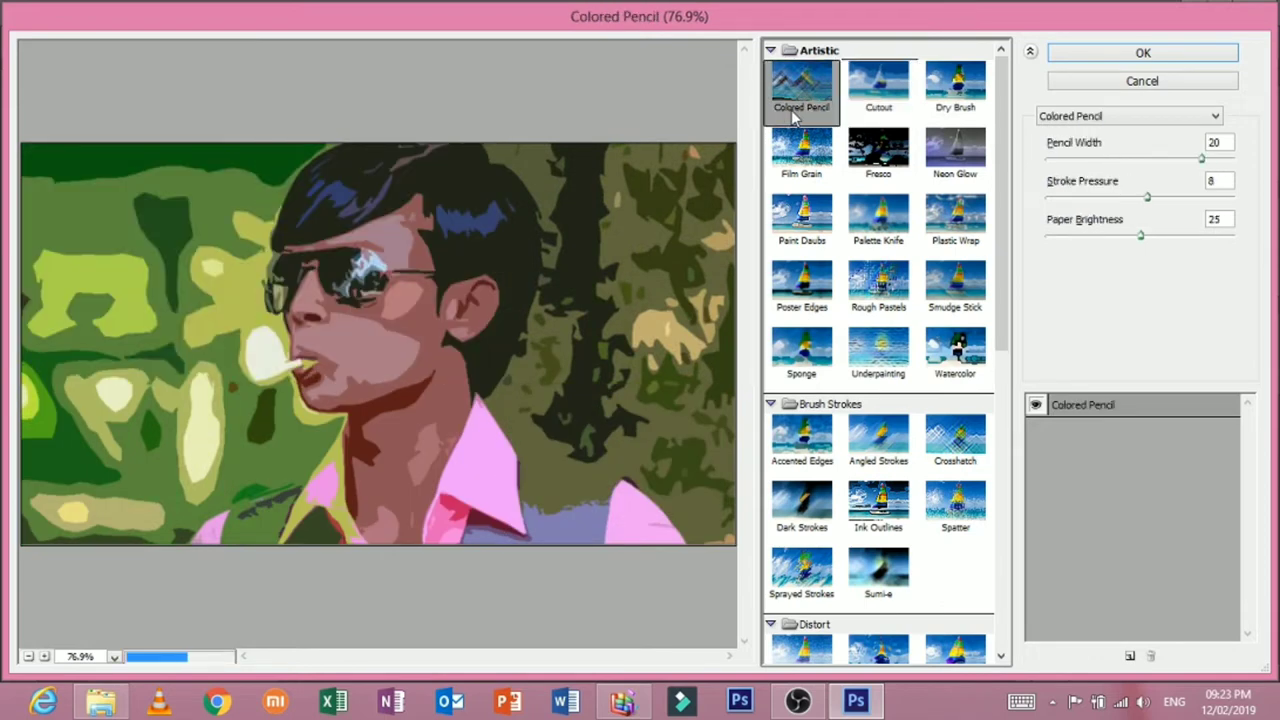
- Vary Colored Pencil width (1 to about 22), stroke pressure (15, then 7) and paper brightness
left_click_drag(1201, 158, 1047, 158)
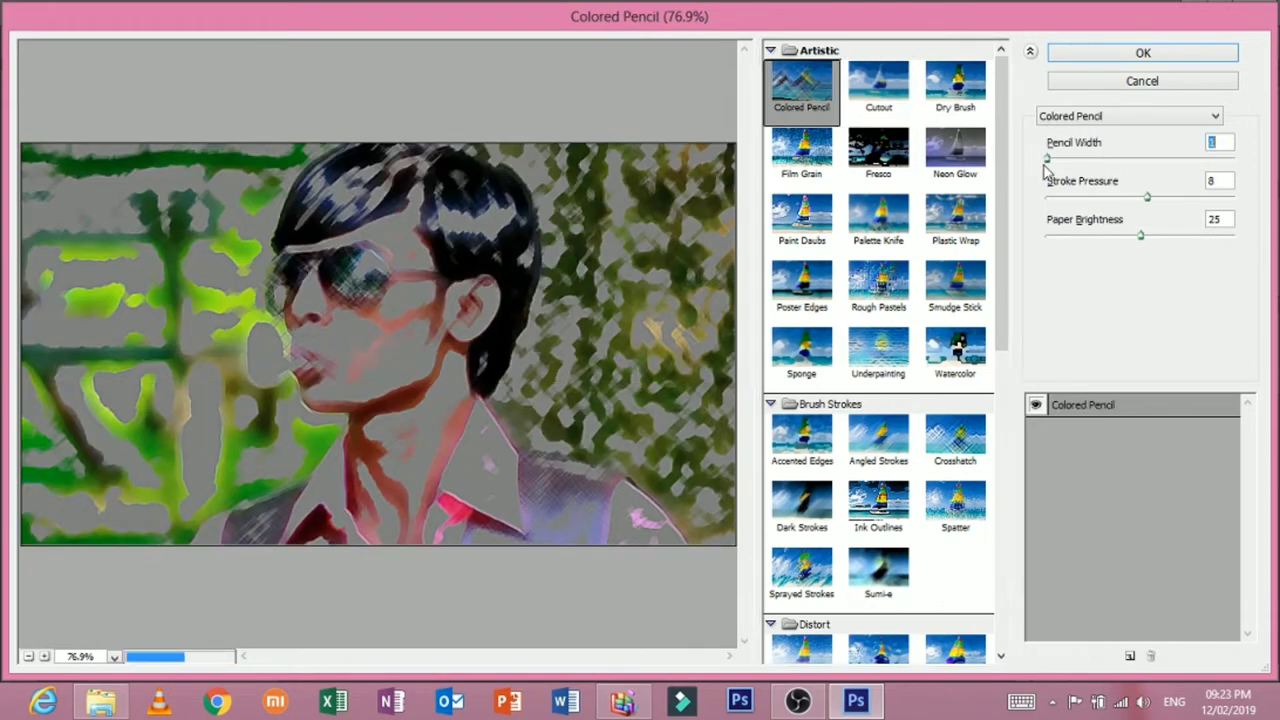
left_click_drag(1147, 197, 1210, 195)
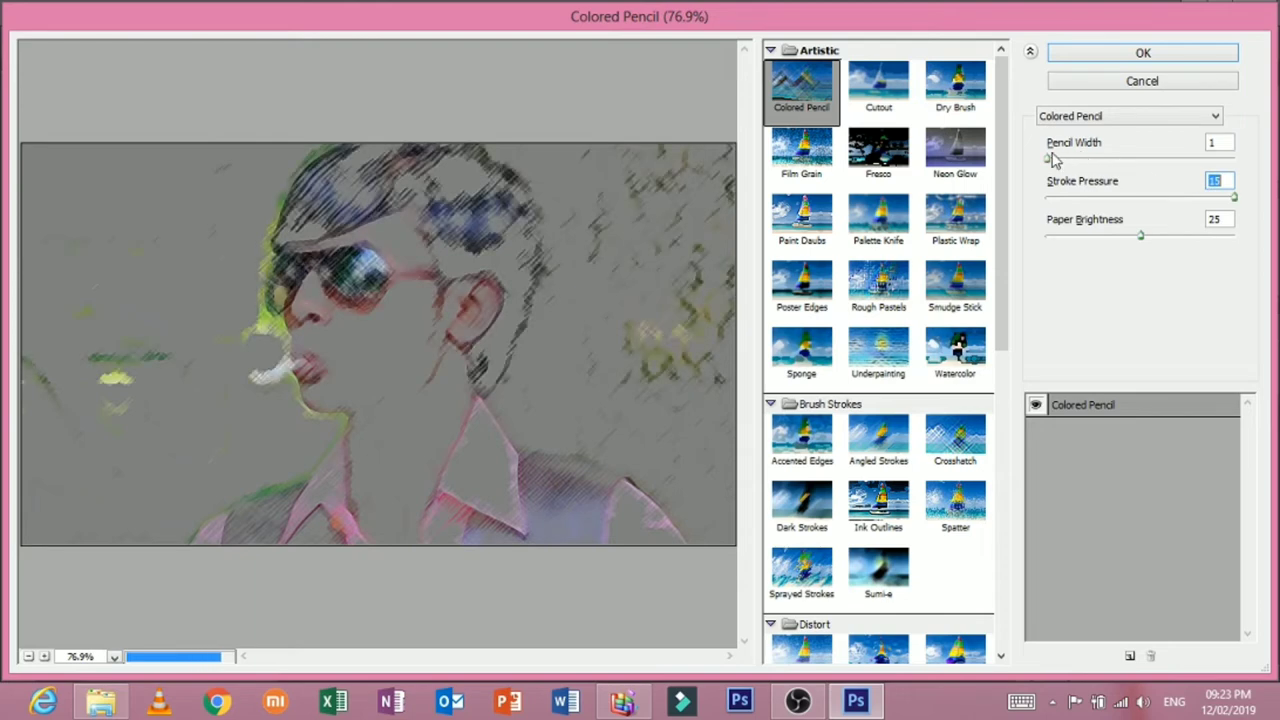
left_click_drag(1047, 158, 1219, 158)
left_click_drag(1146, 236, 1148, 242)
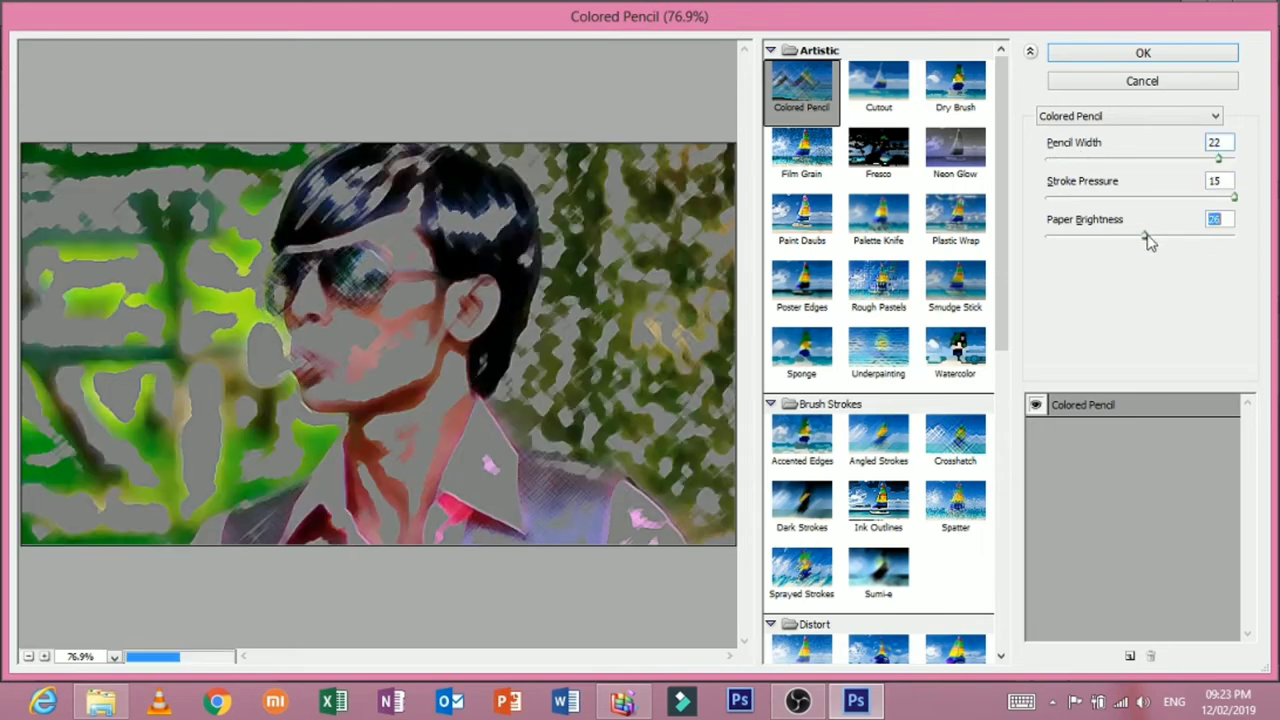
left_click_drag(1252, 248, 1211, 244)
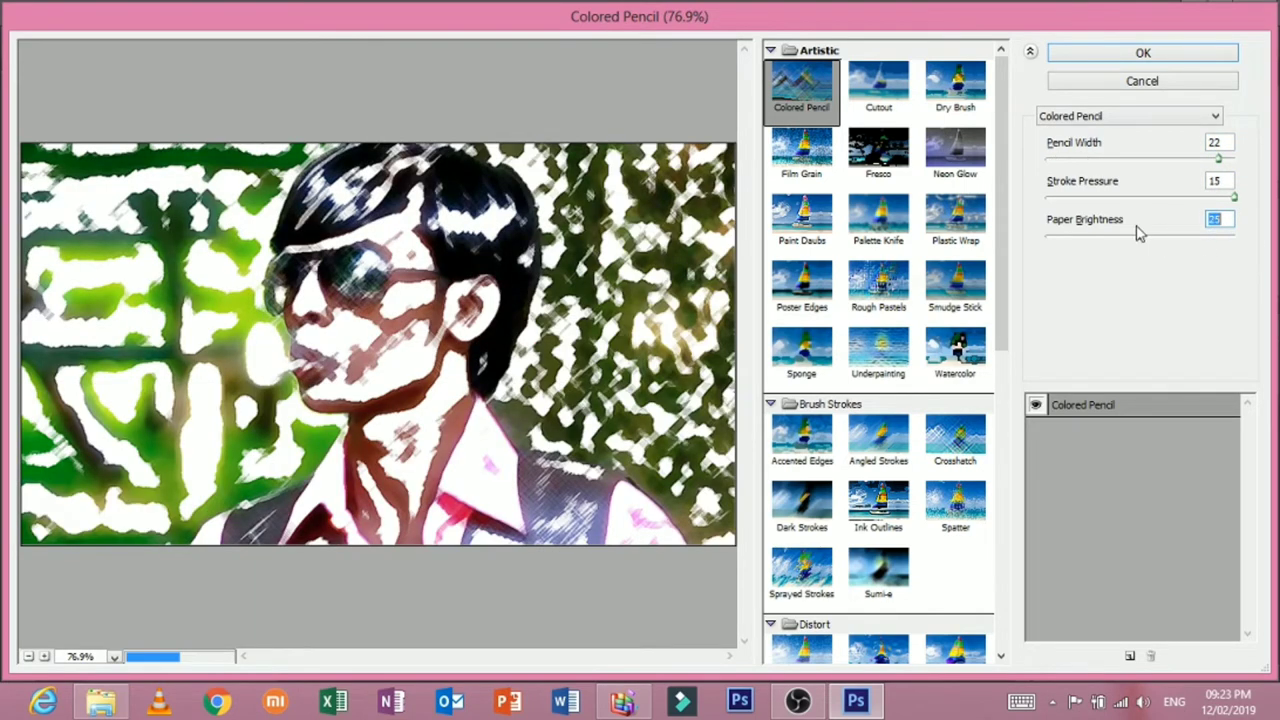
left_click_drag(1218, 200, 1134, 197)
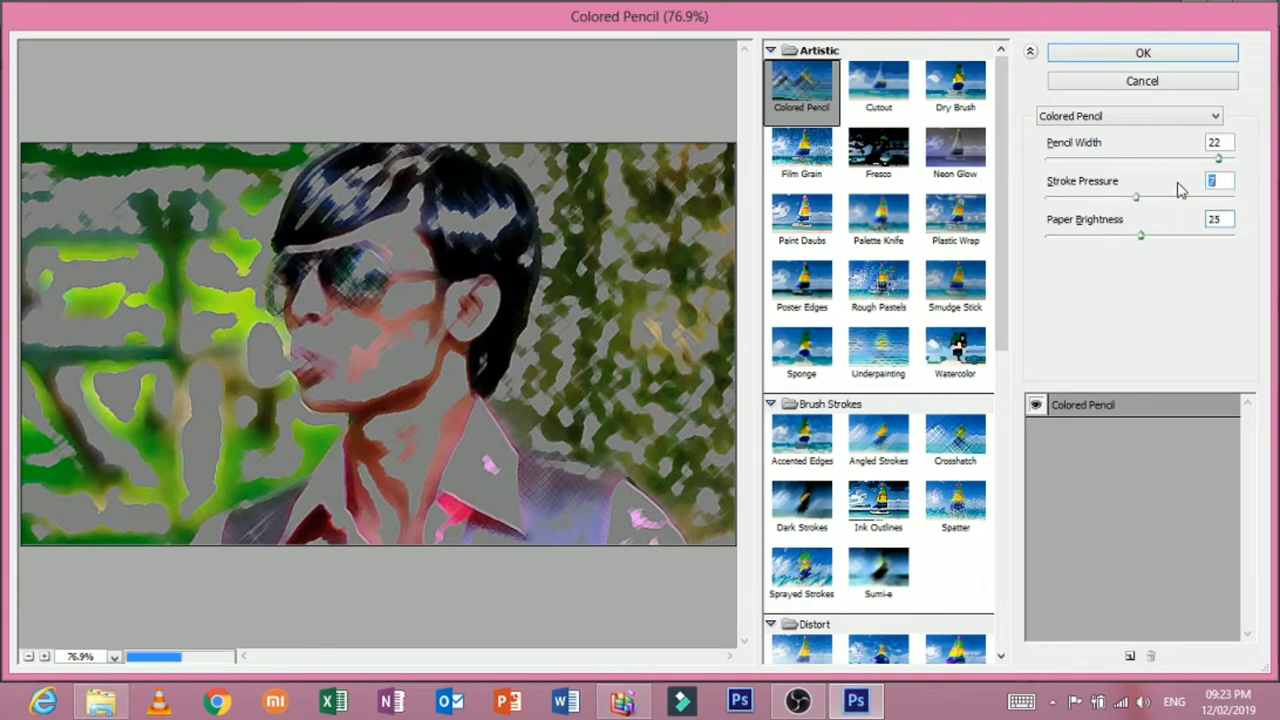
left_click(1112, 158)
- Switch the effect to Conté Crayon, then Cutout, then Smudge Stick
left_click(1108, 116)
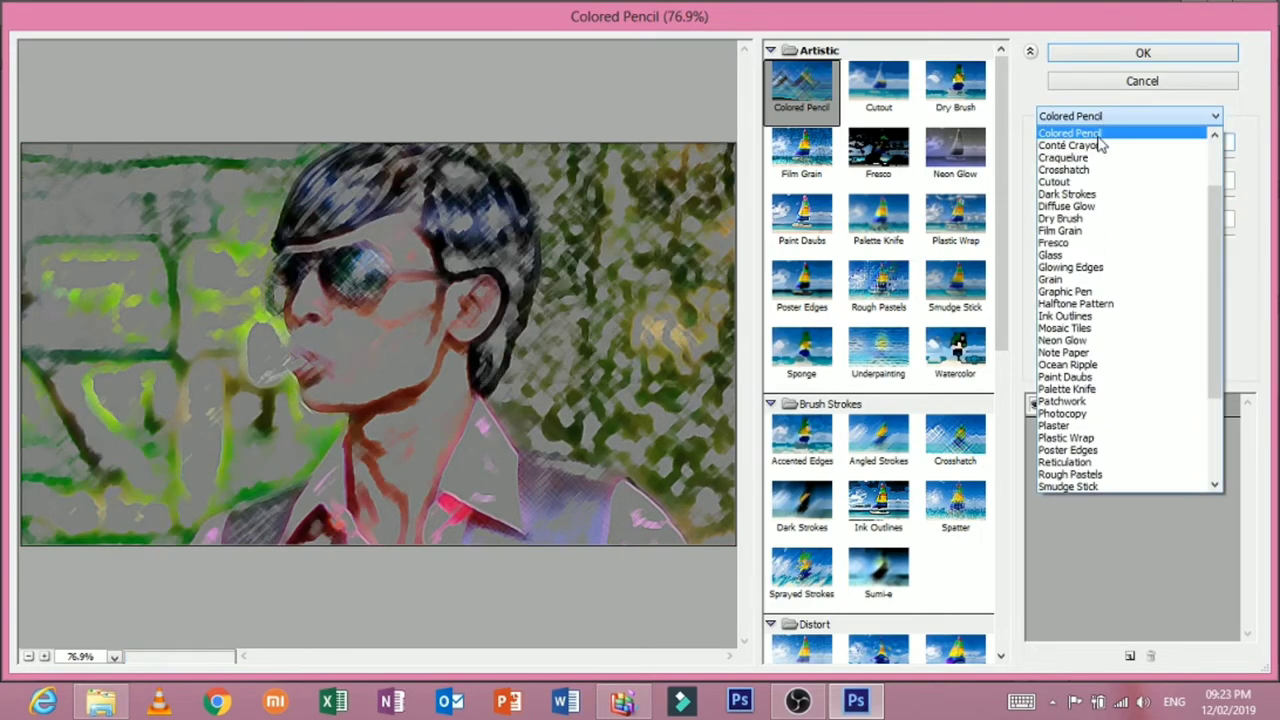
left_click(1108, 138)
left_click(1108, 116)
left_click(1108, 174)
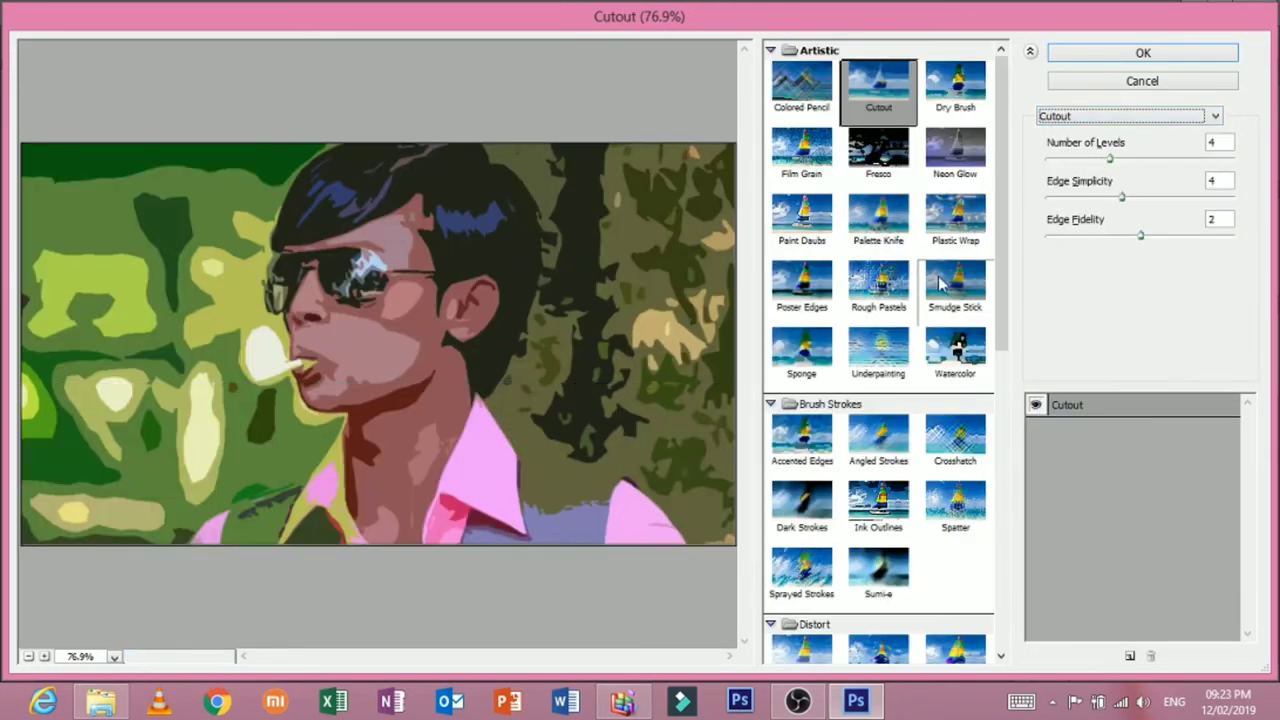
left_click(950, 295)
- Leave Filter Gallery and apply a 7.8-pixel Gaussian Blur to the whole portrait
left_click(1150, 236)
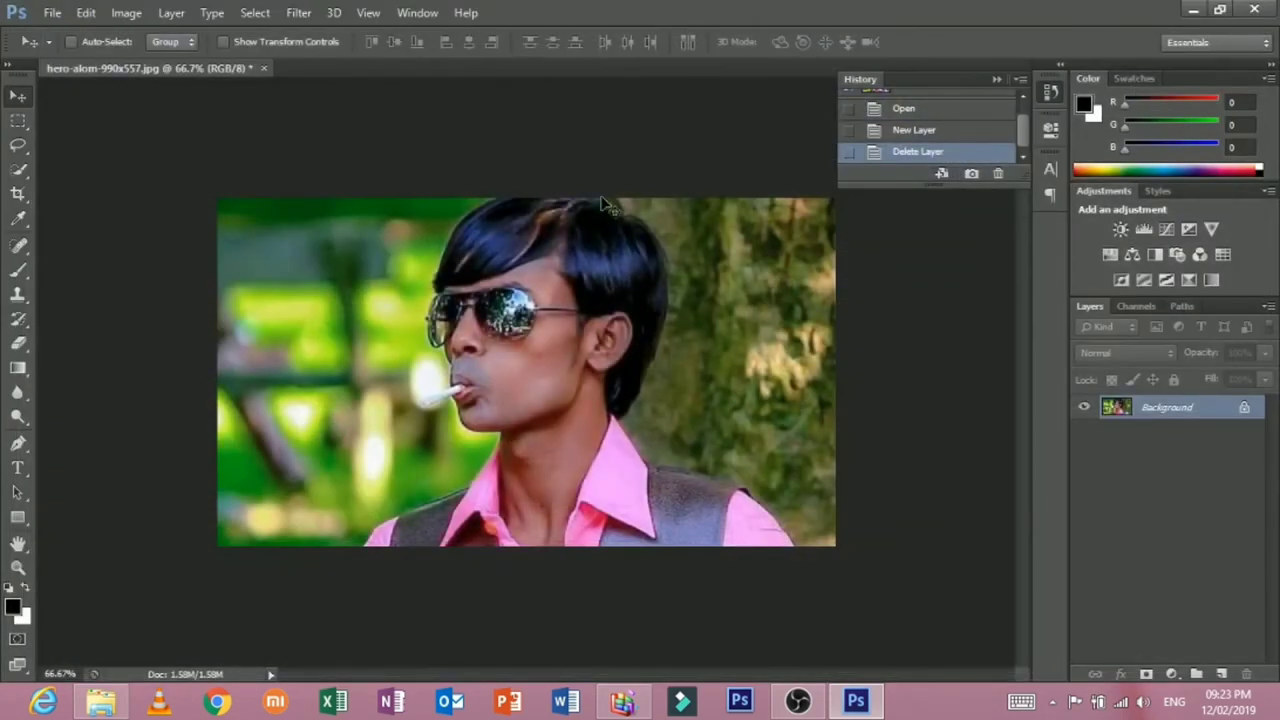
left_click(292, 14)
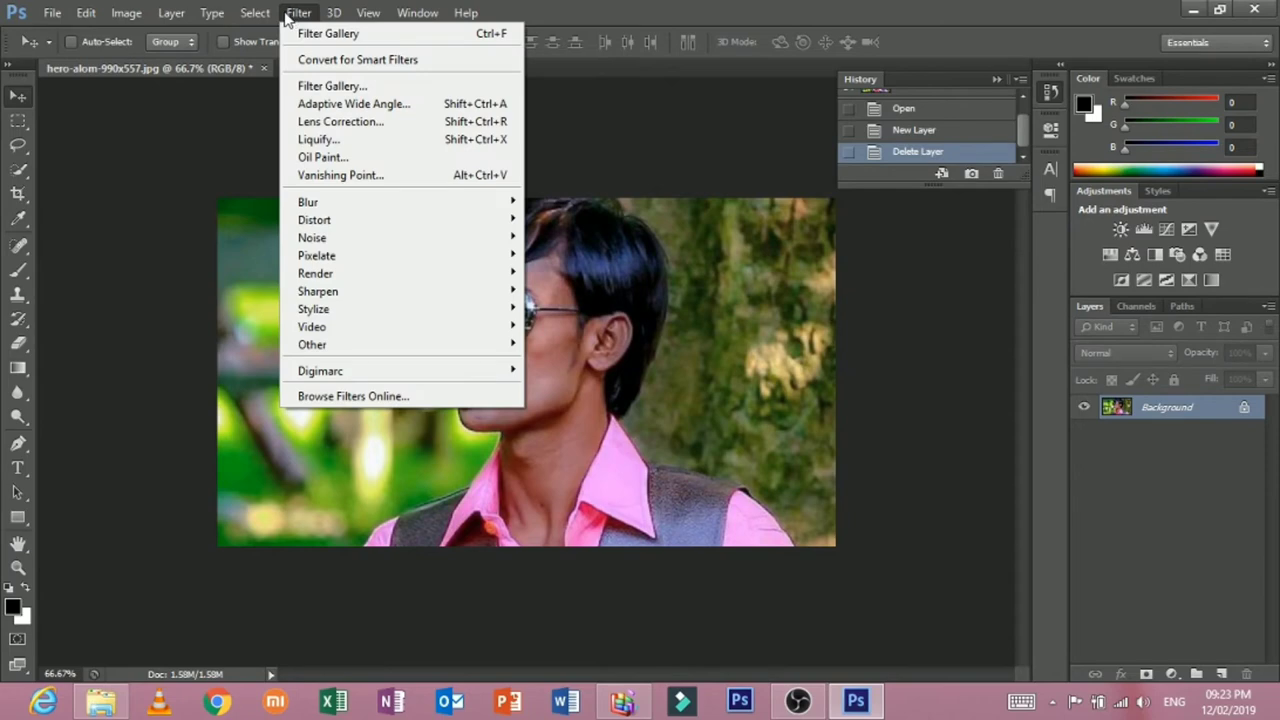
mouse_move(308, 202)
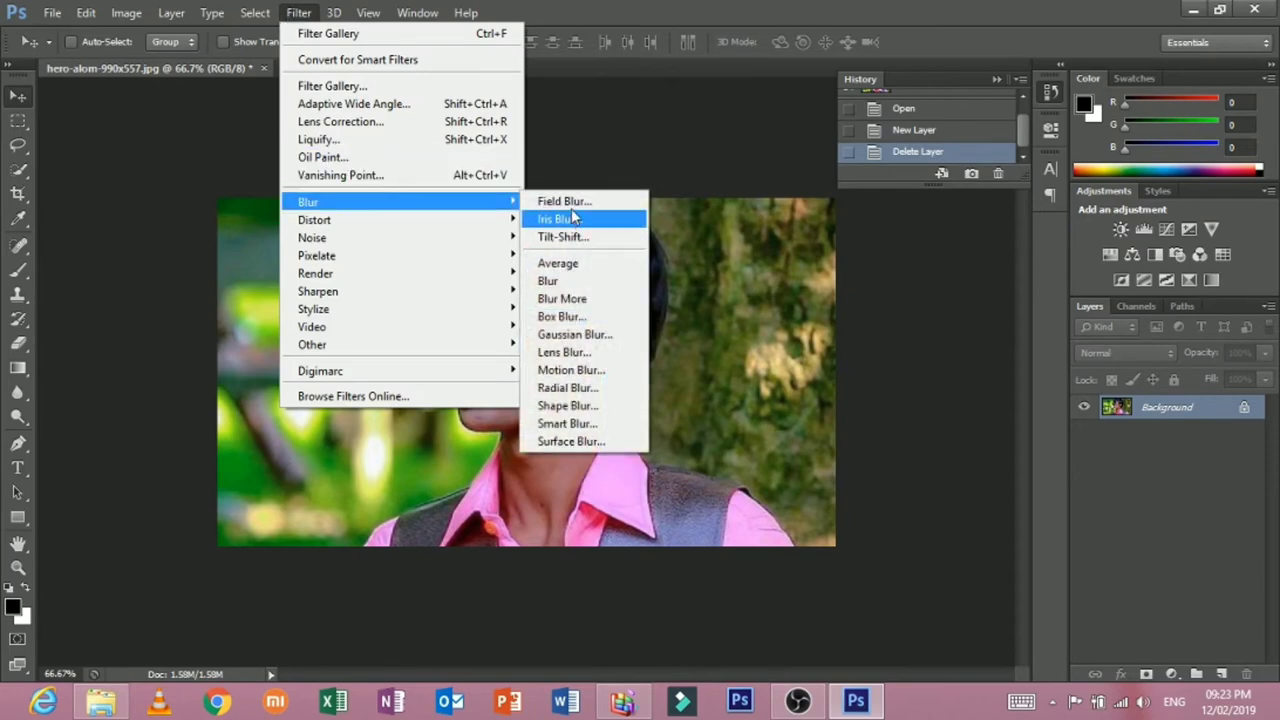
left_click(585, 334)
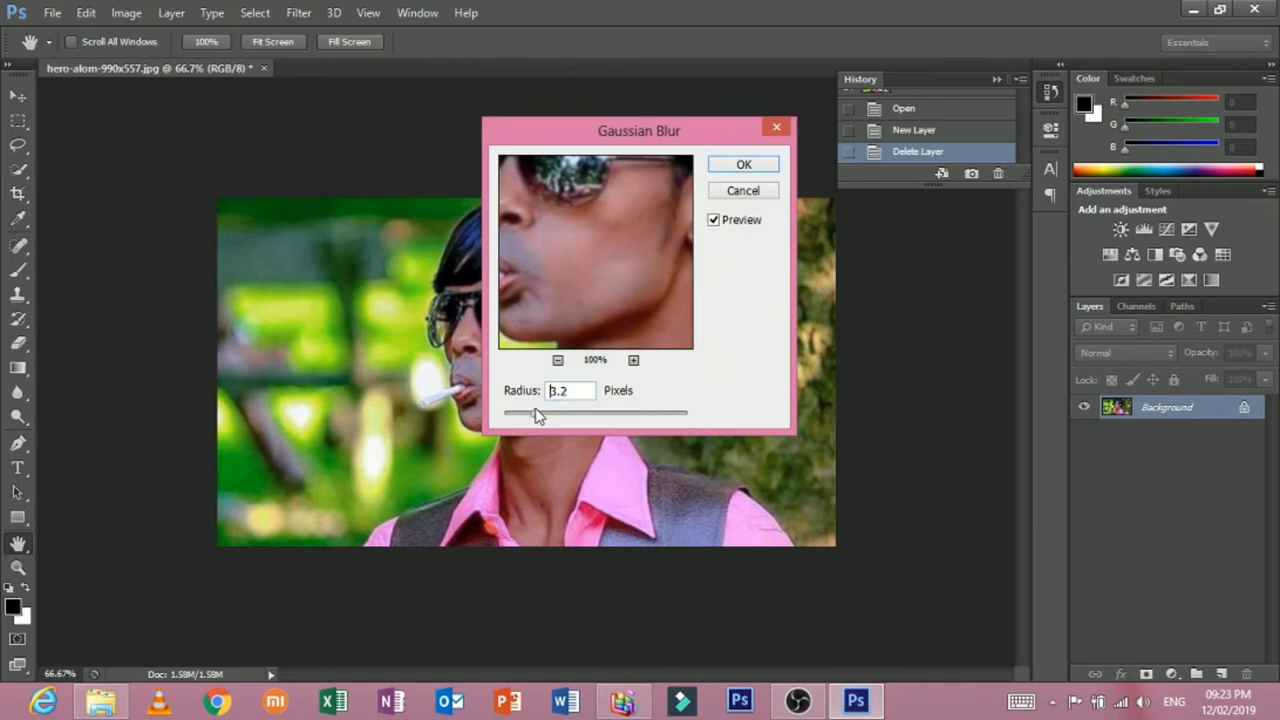
left_click_drag(536, 415, 538, 414)
left_click_drag(660, 425, 590, 413)
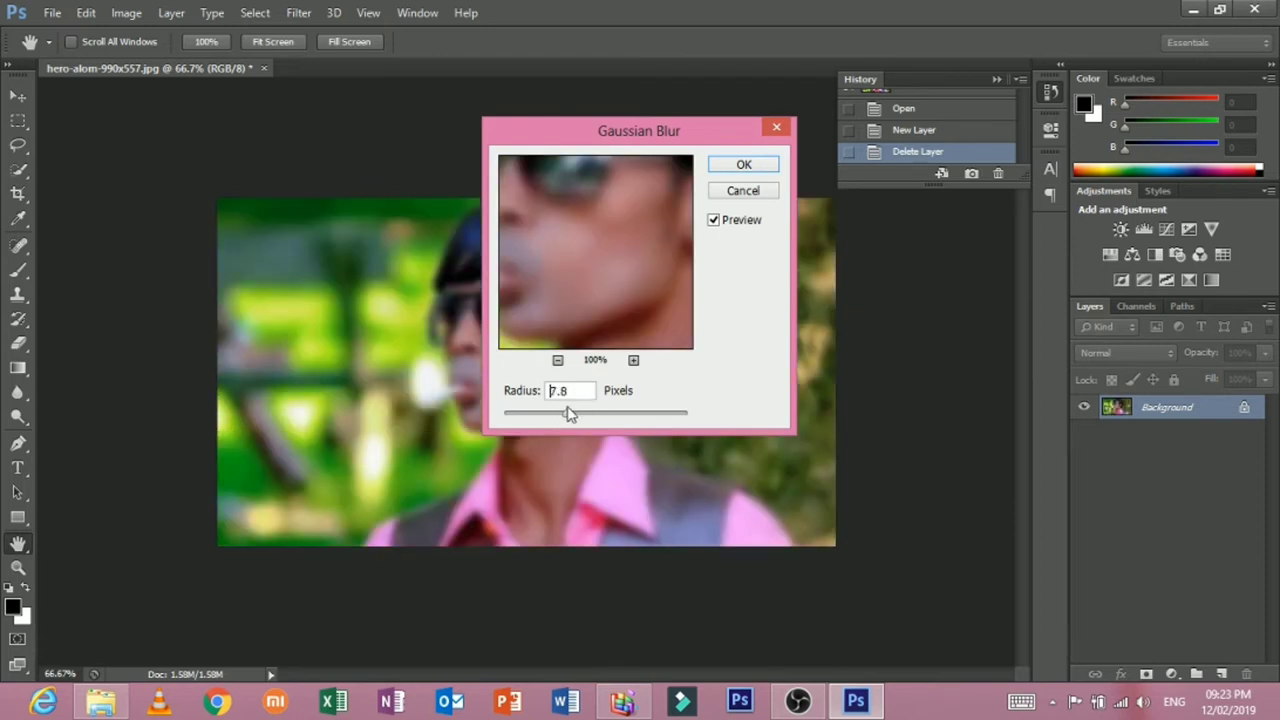
left_click(740, 166)
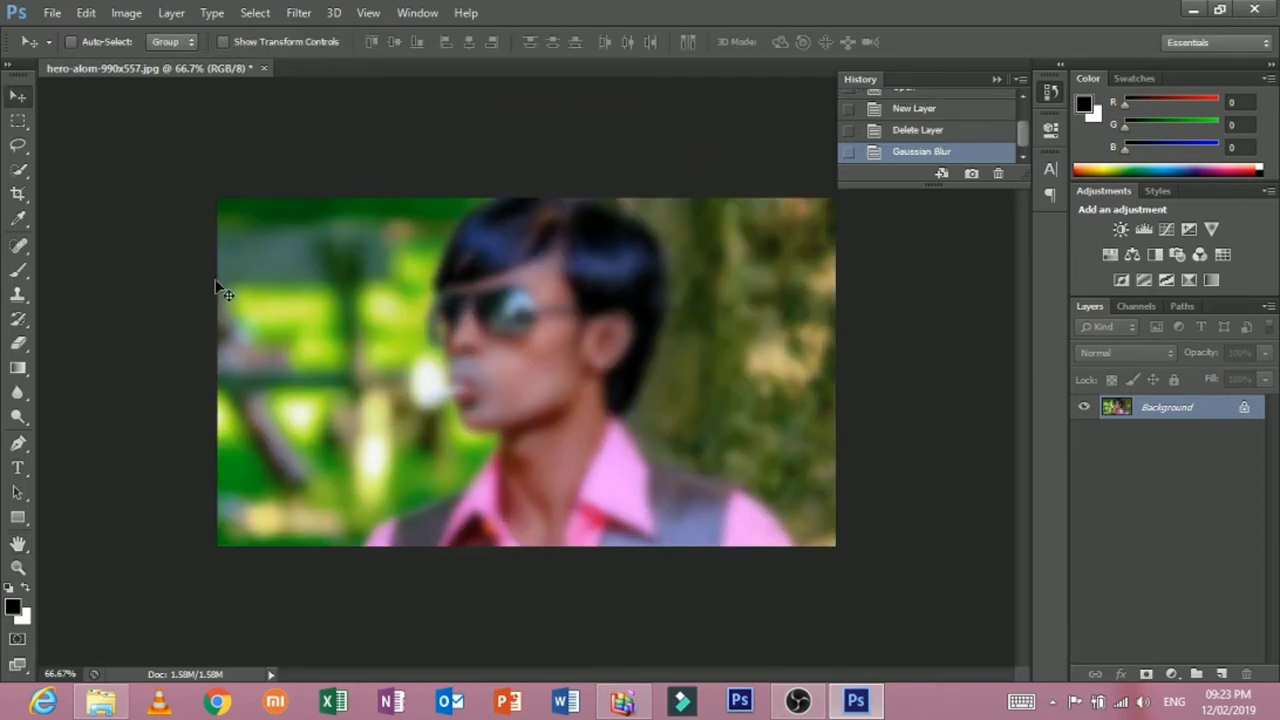
- With the History Brush, paint the sunglasses, hair, ear, mouth and chin back into sharp focus
left_click(24, 317)
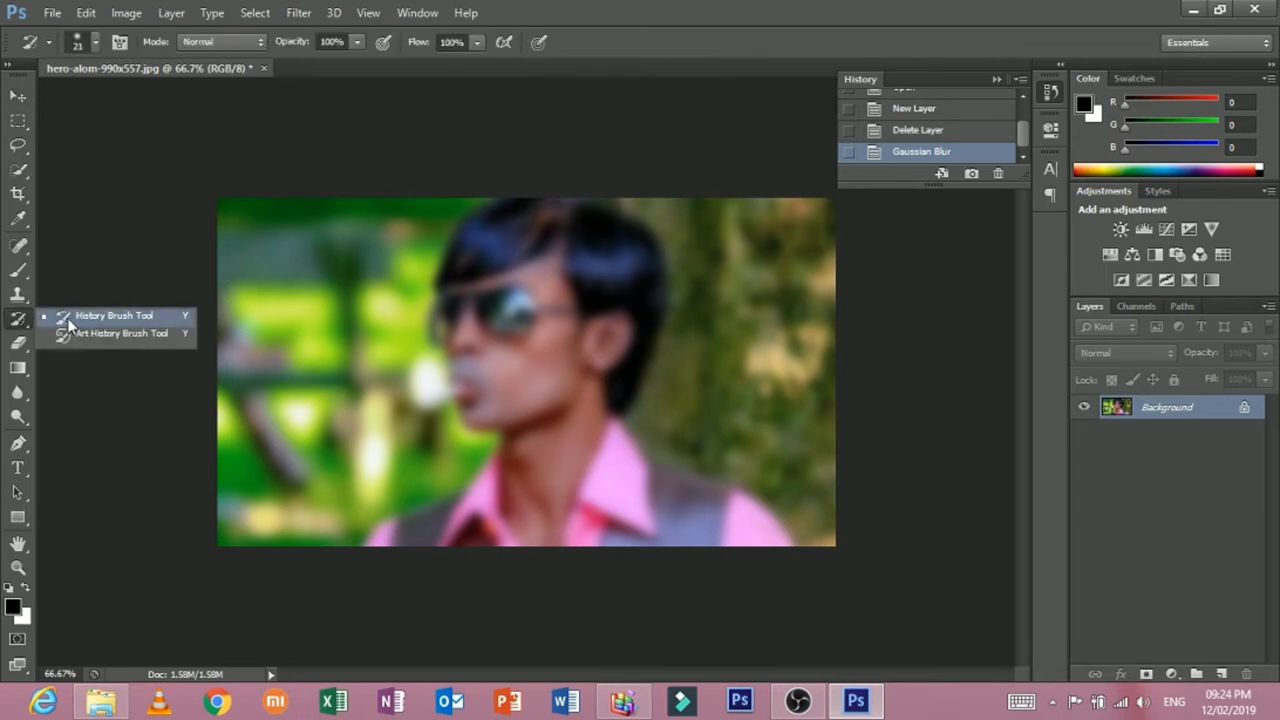
left_click(68, 320)
right_click(536, 318)
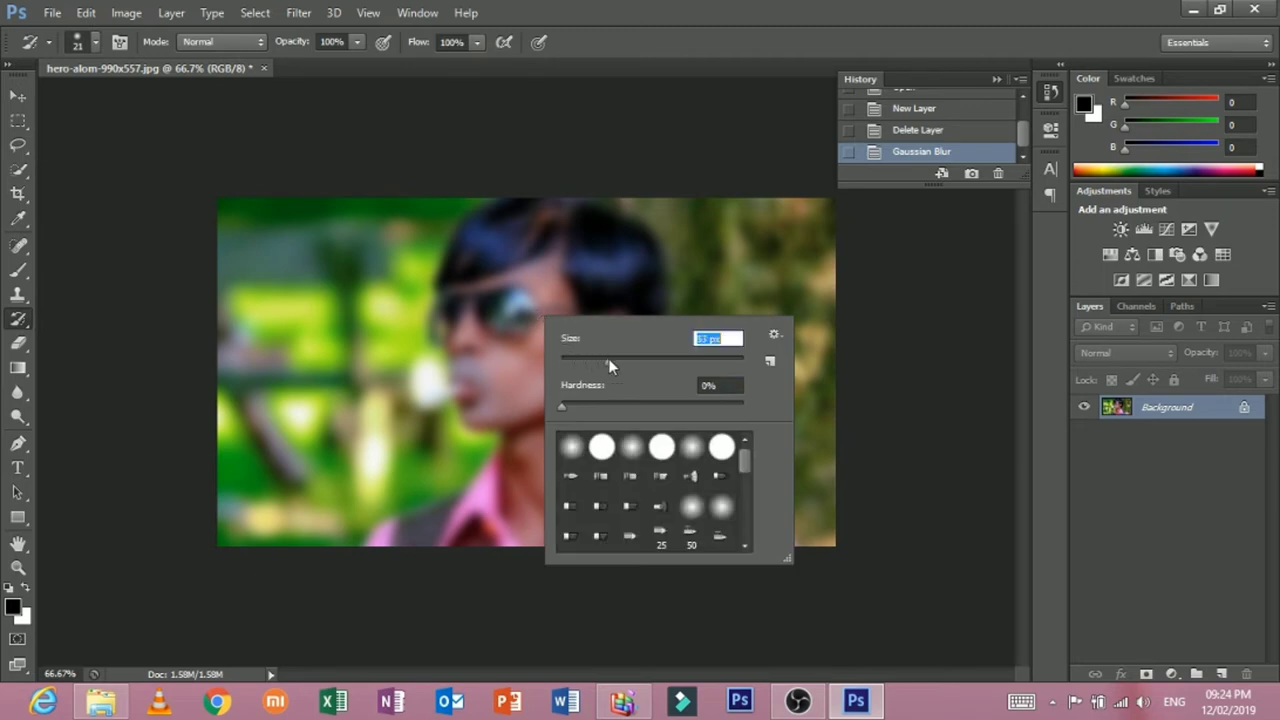
left_click(560, 310)
left_click_drag(505, 315, 562, 299)
mouse_move(527, 312)
left_mouse_down()
mouse_move(460, 240)
mouse_move(557, 209)
mouse_move(614, 223)
mouse_move(646, 257)
left_mouse_up()
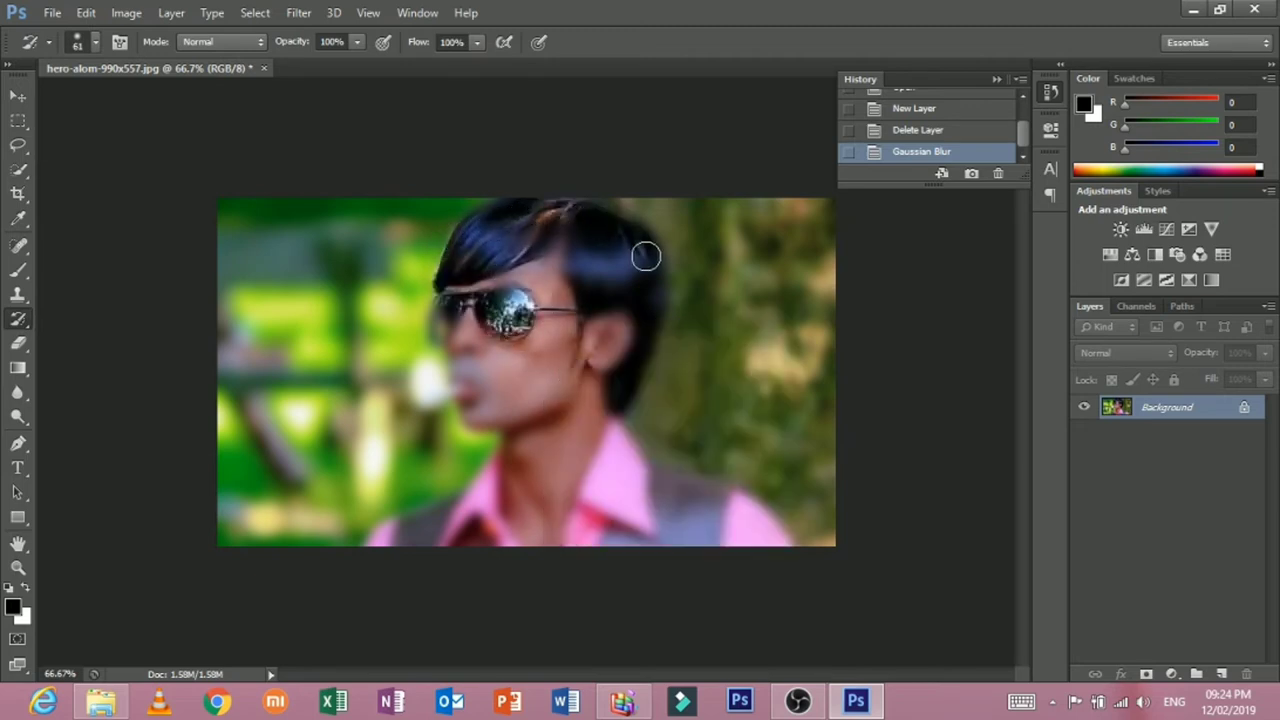
left_click_drag(642, 329, 621, 383)
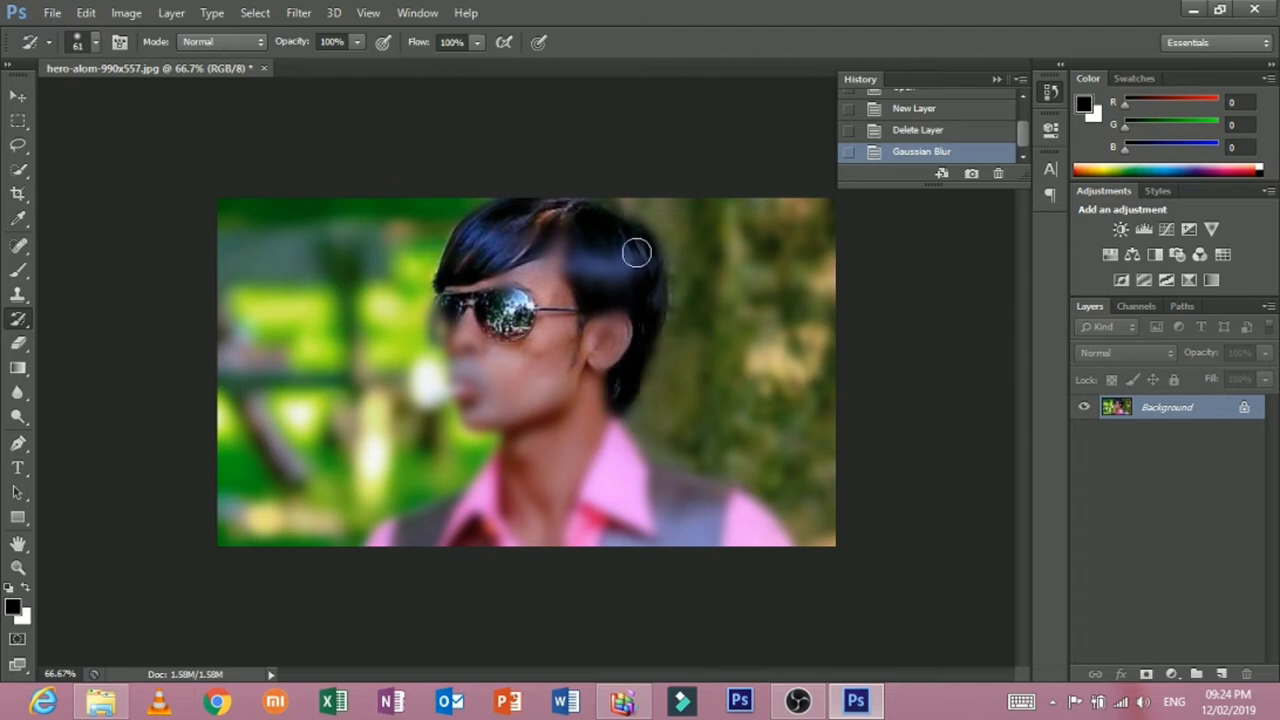
left_click_drag(452, 345, 460, 300)
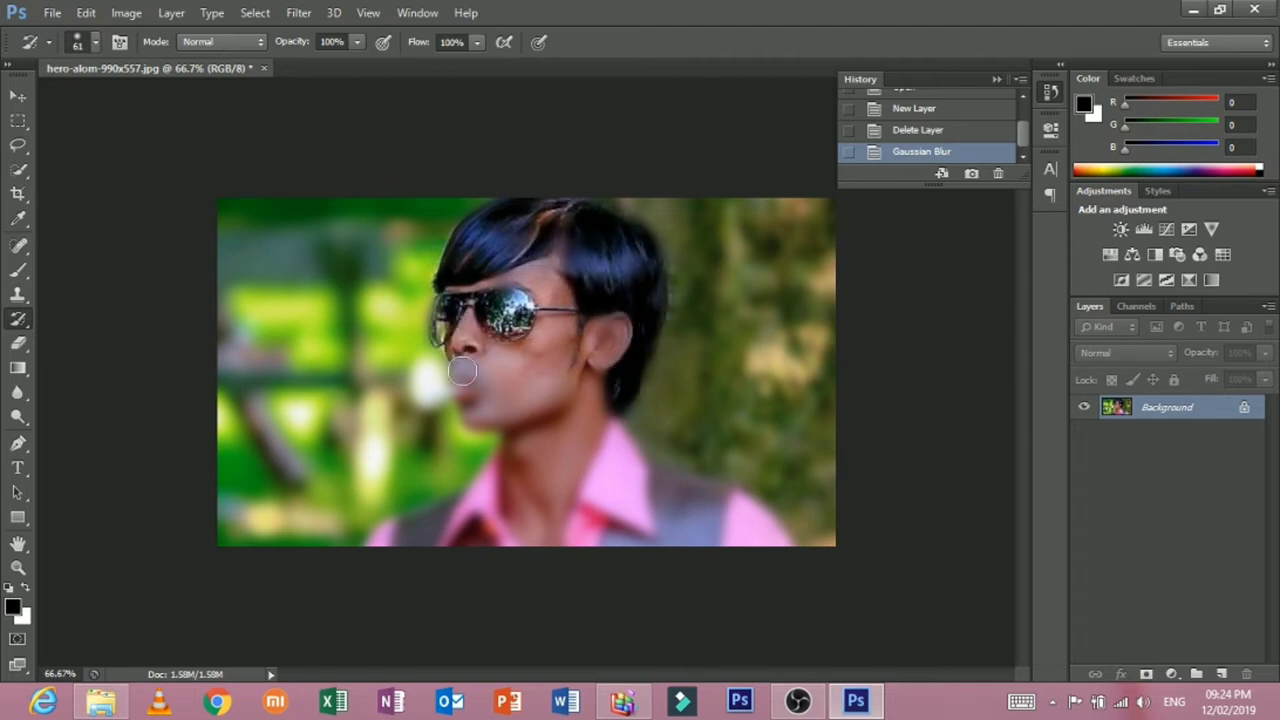
left_click_drag(462, 371, 486, 399)
left_click(456, 397)
- Shrink the History Brush to 34 px and restore the cigarette to sharp focus
right_click(461, 394)
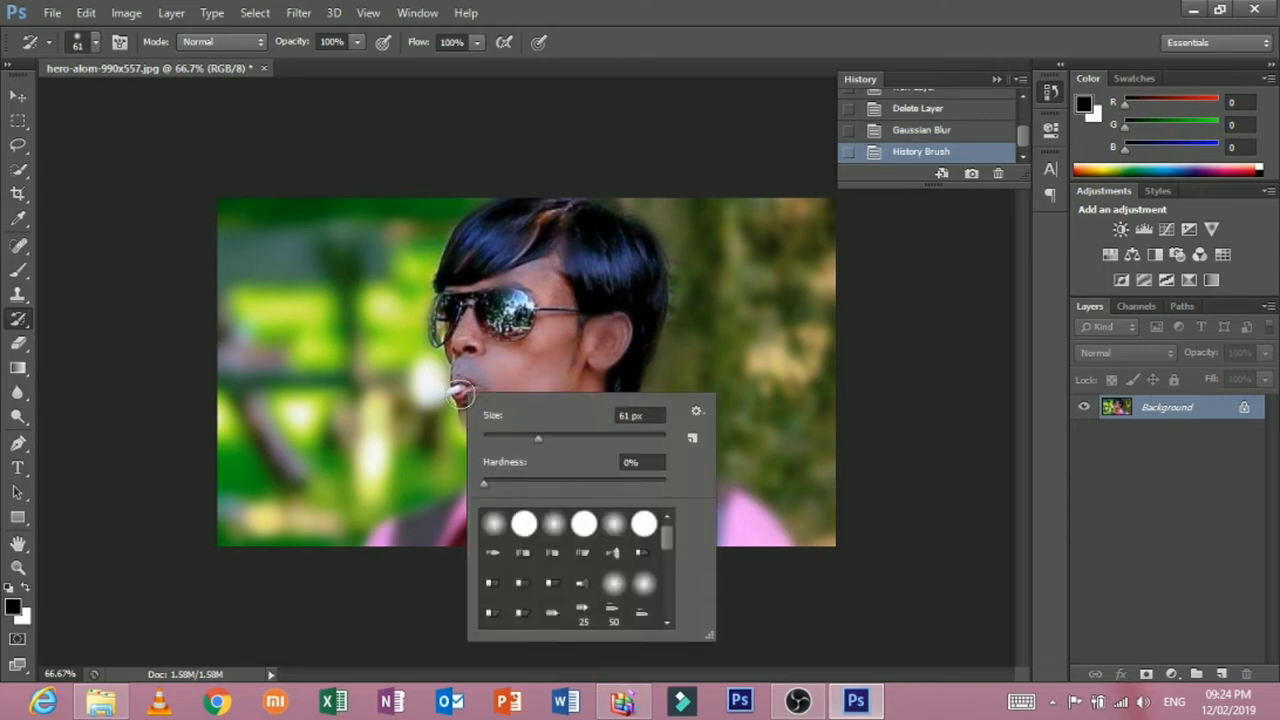
left_click_drag(533, 440, 526, 440)
key("Return")
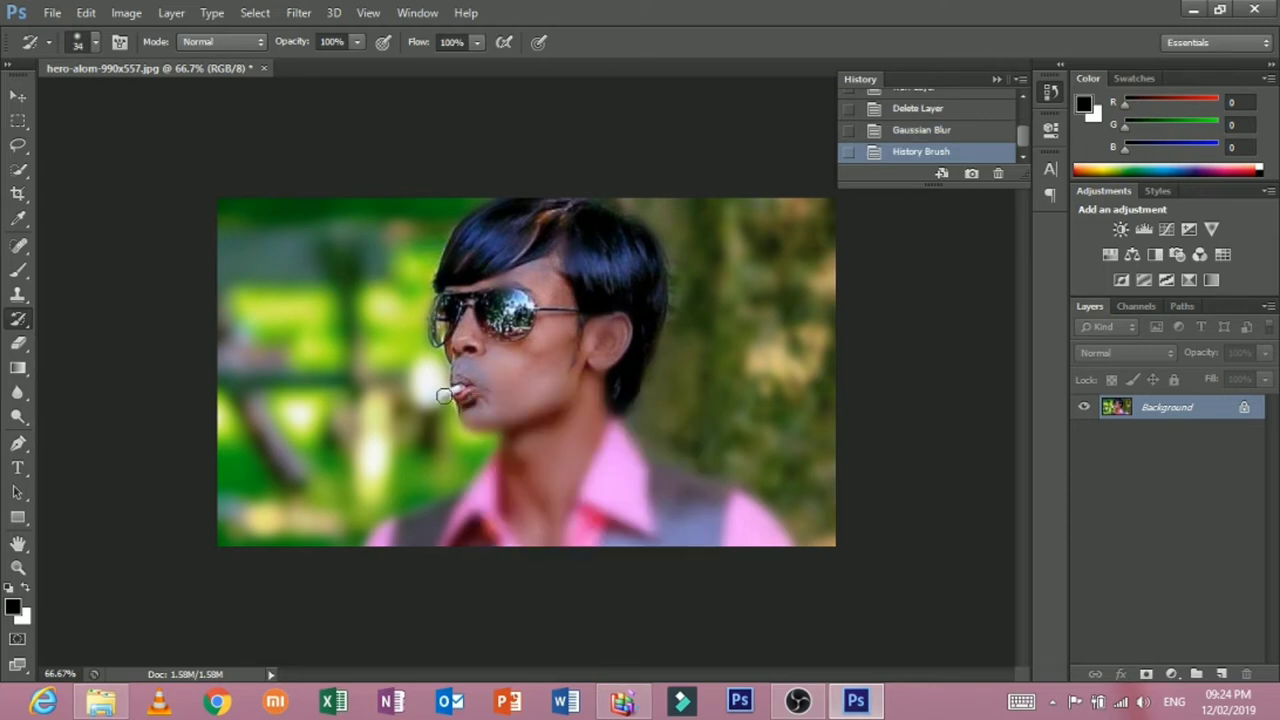
left_click(437, 401)
right_click(516, 377)
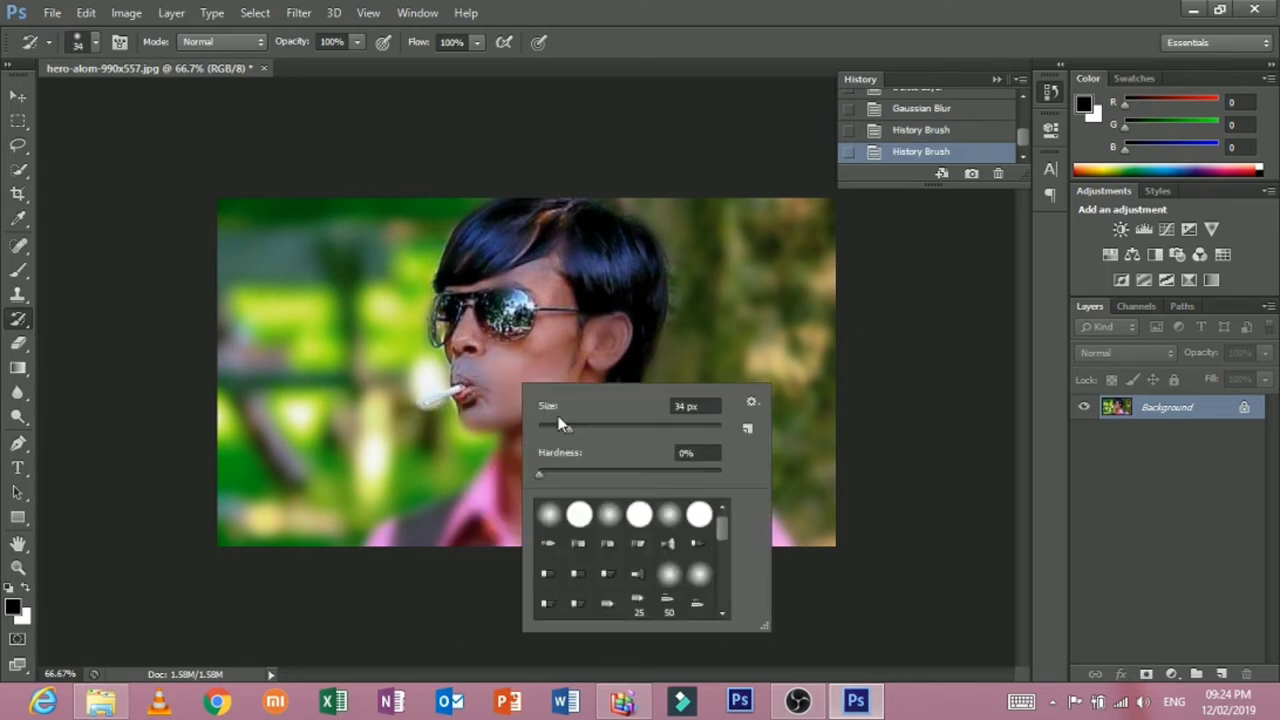
key("Return")
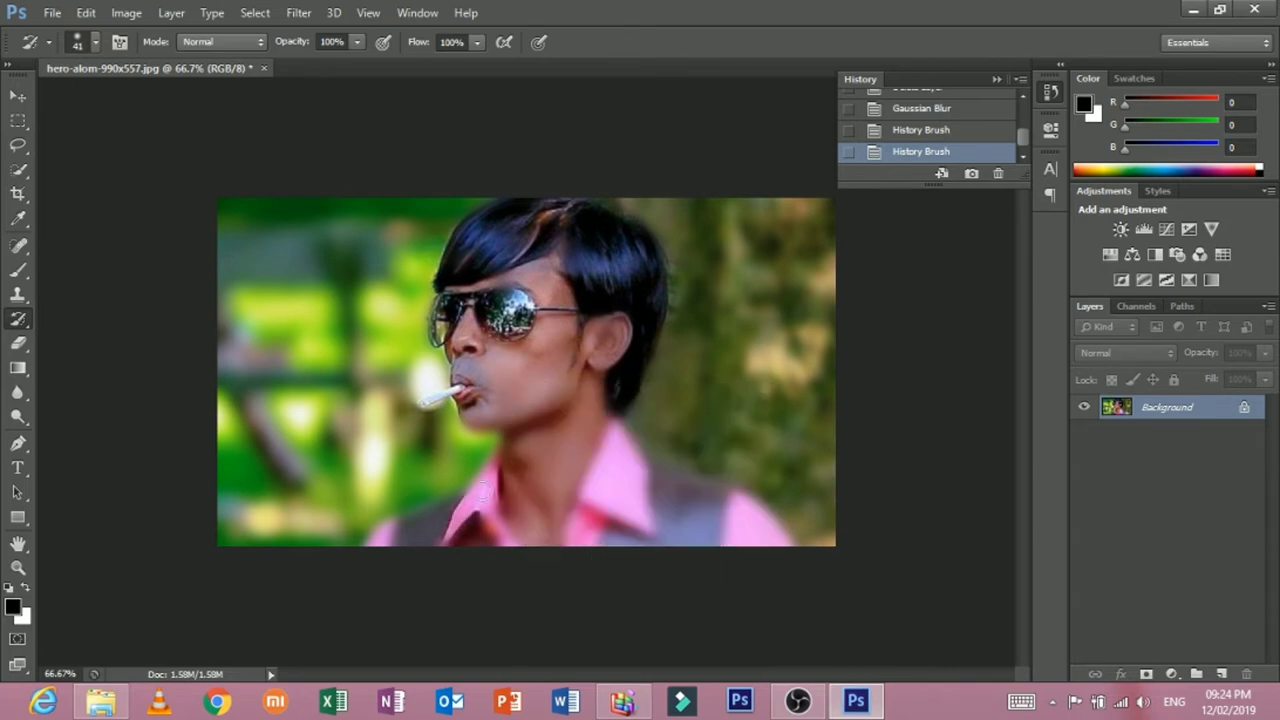
- Enlarge the brush to 102 px and paint the neck, shirt and vest back sharp
right_click(458, 516)
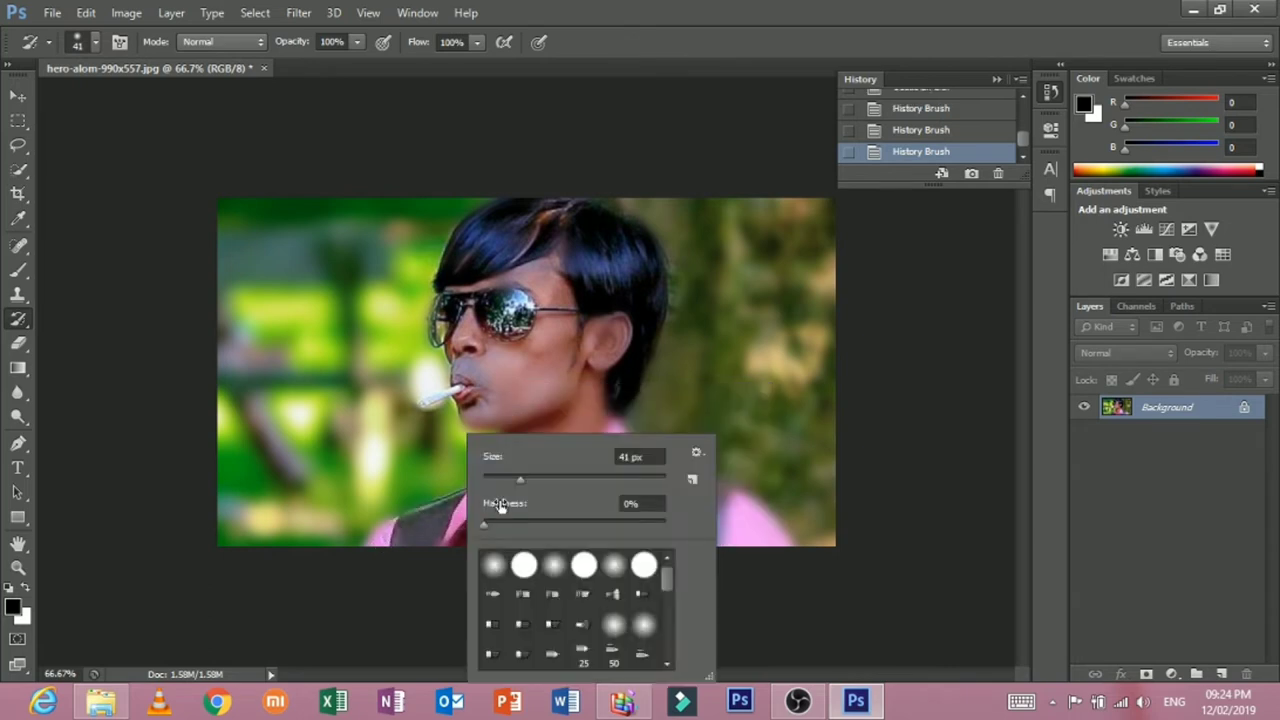
left_click(519, 483)
right_click(513, 382)
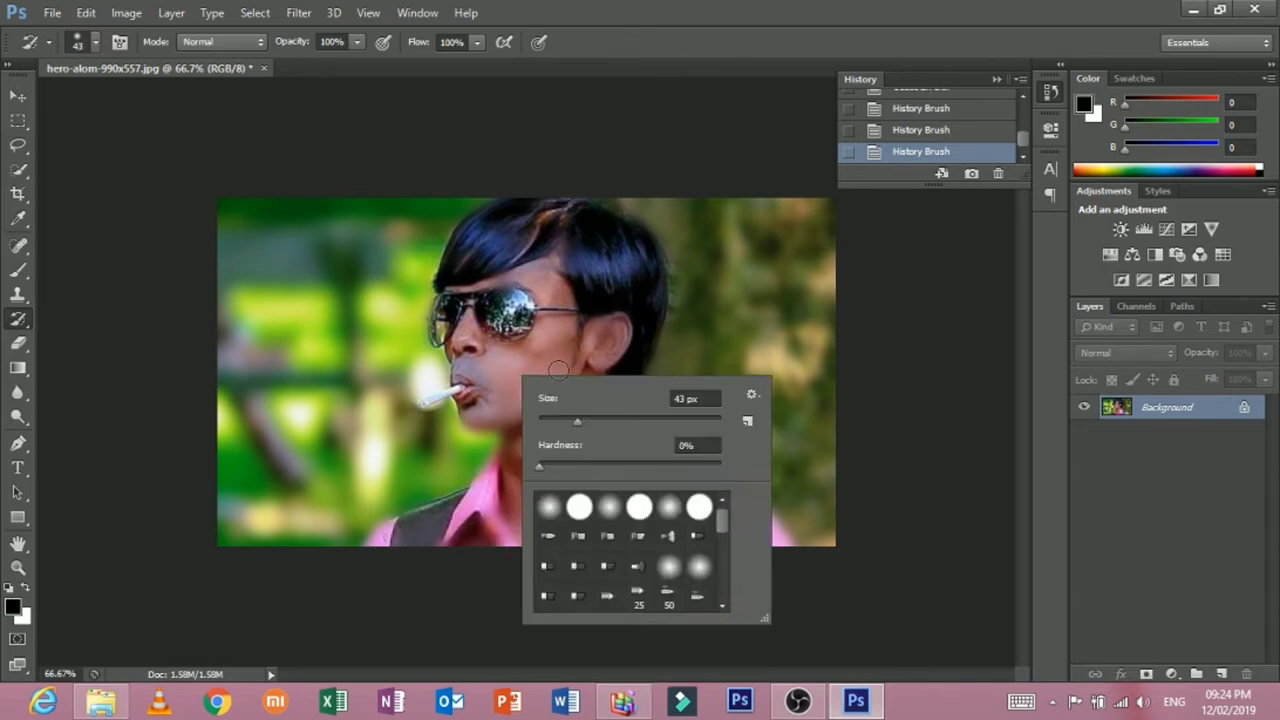
left_click(585, 421)
key("Return")
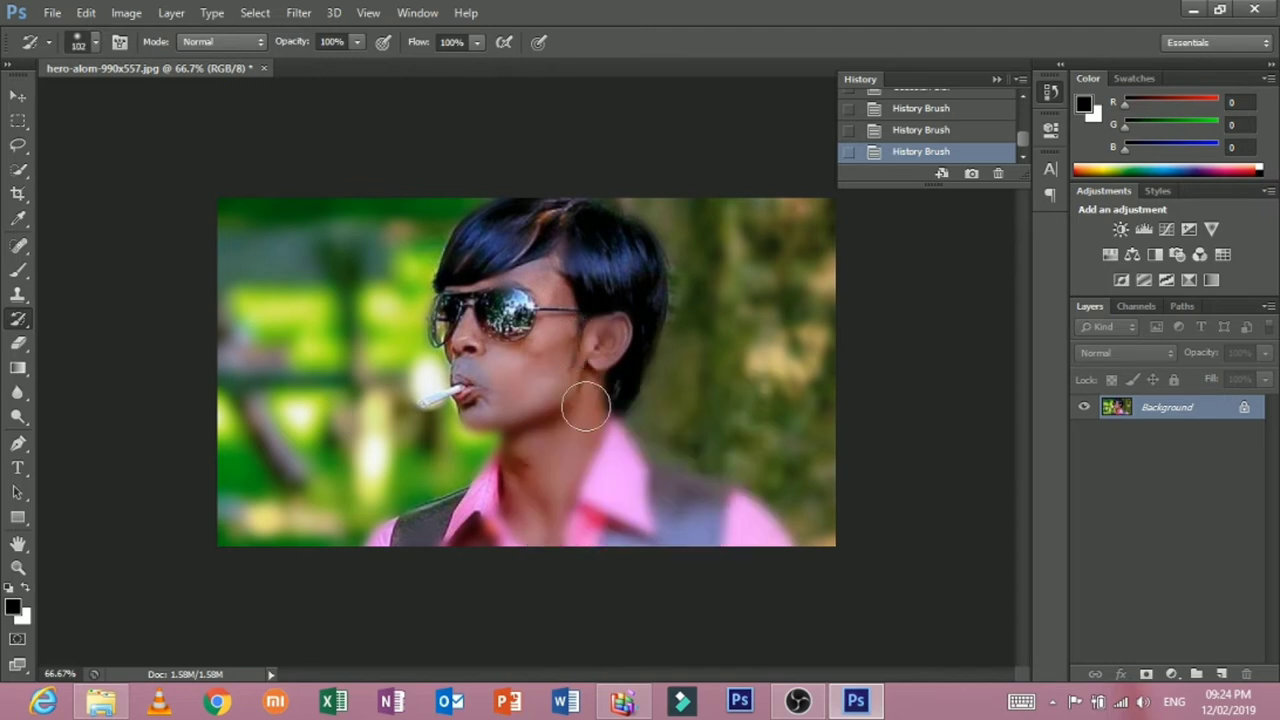
mouse_move(626, 486)
left_mouse_down()
mouse_move(763, 555)
mouse_move(449, 543)
mouse_move(500, 505)
mouse_move(366, 561)
mouse_move(469, 528)
mouse_move(540, 475)
mouse_move(513, 459)
mouse_move(580, 433)
left_mouse_up()
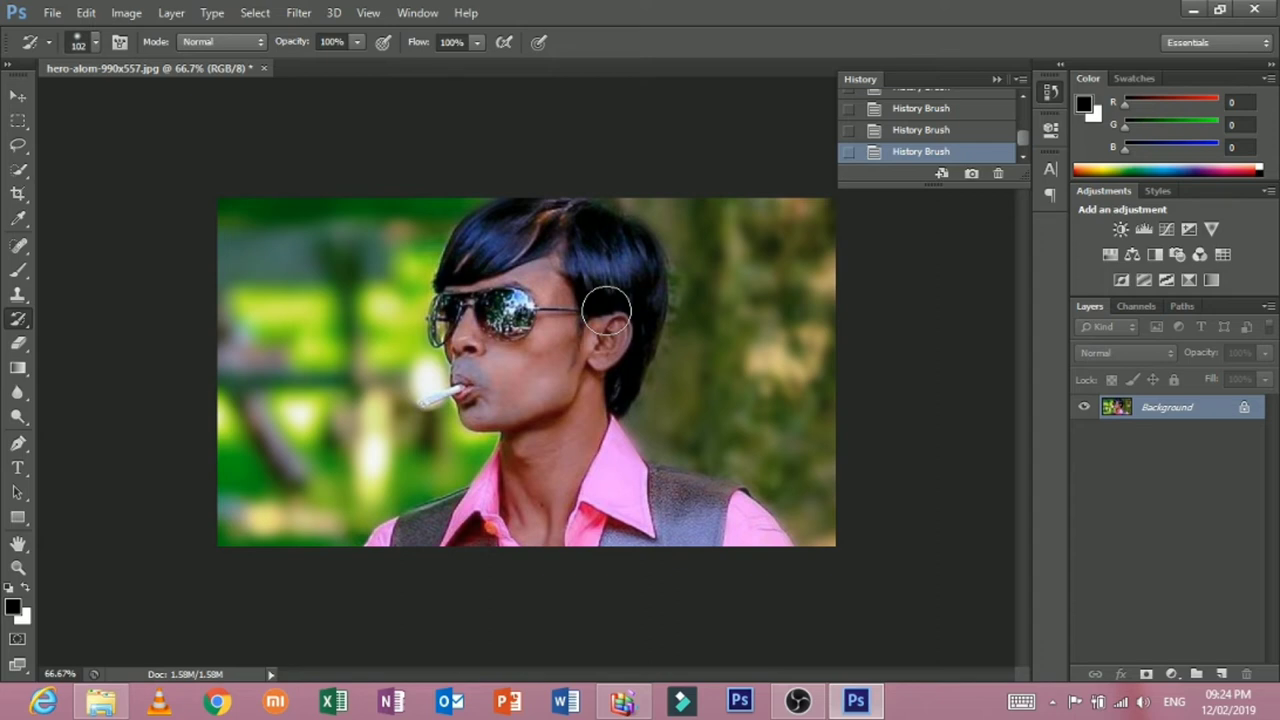
- Hide History, preview a Box Blur at radius 747 then 67, and cancel it unapplied
left_click(18, 96)
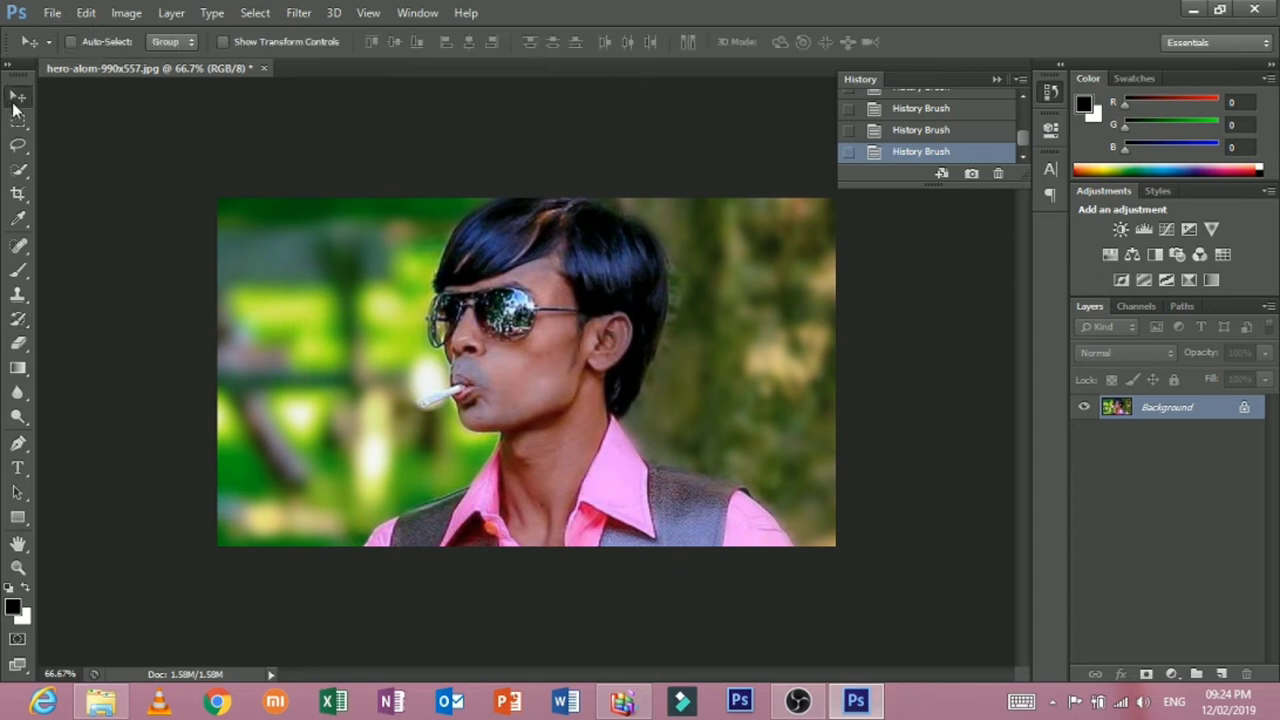
left_click(1050, 92)
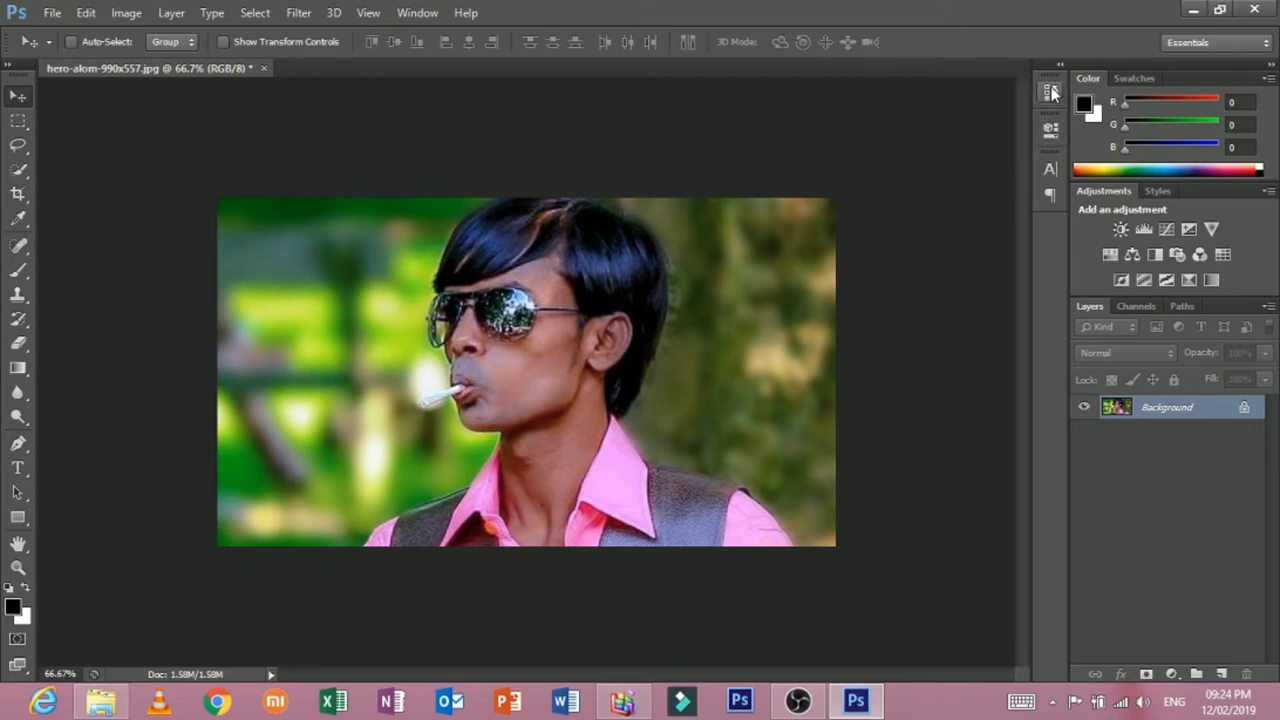
left_click(298, 12)
mouse_move(308, 202)
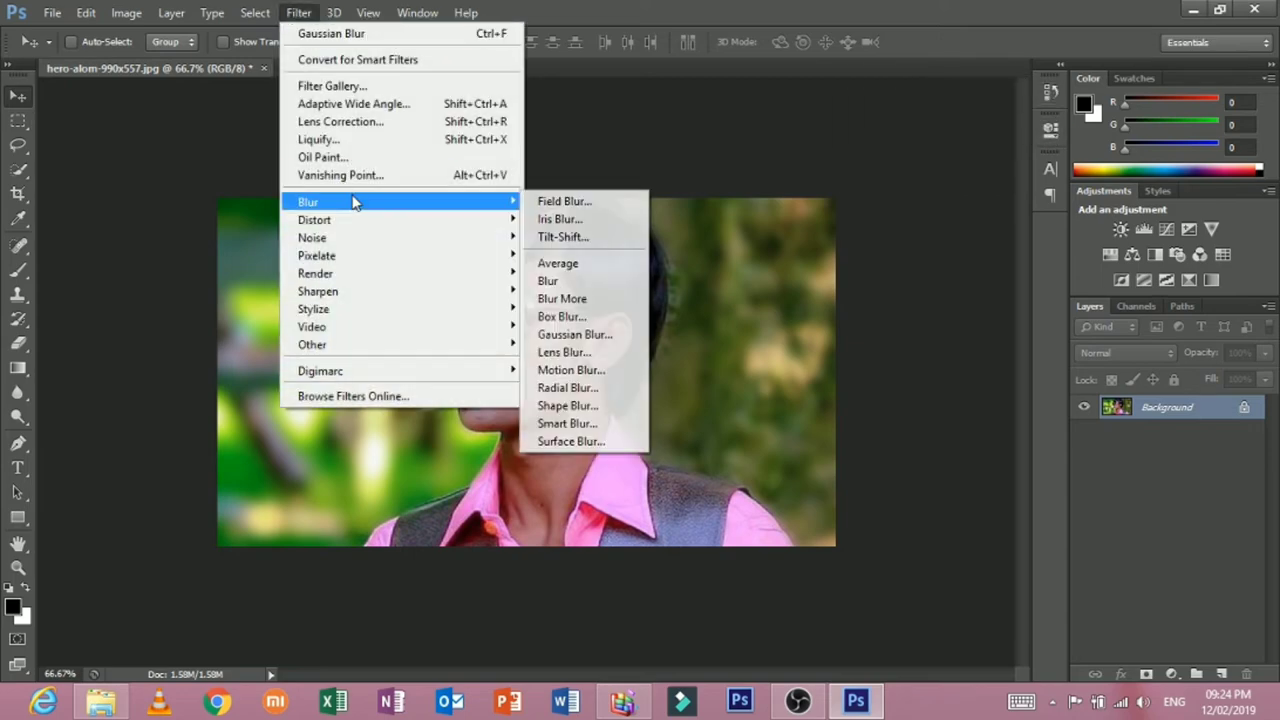
left_click(575, 316)
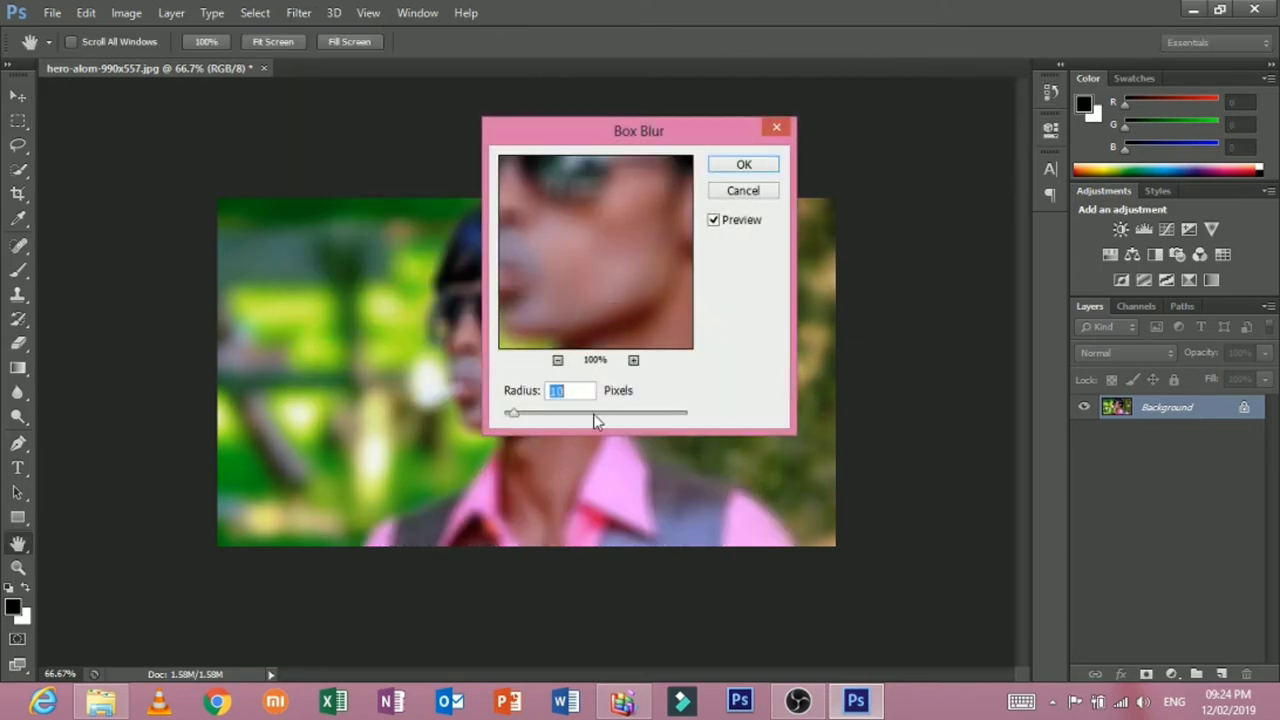
left_click_drag(585, 419, 644, 419)
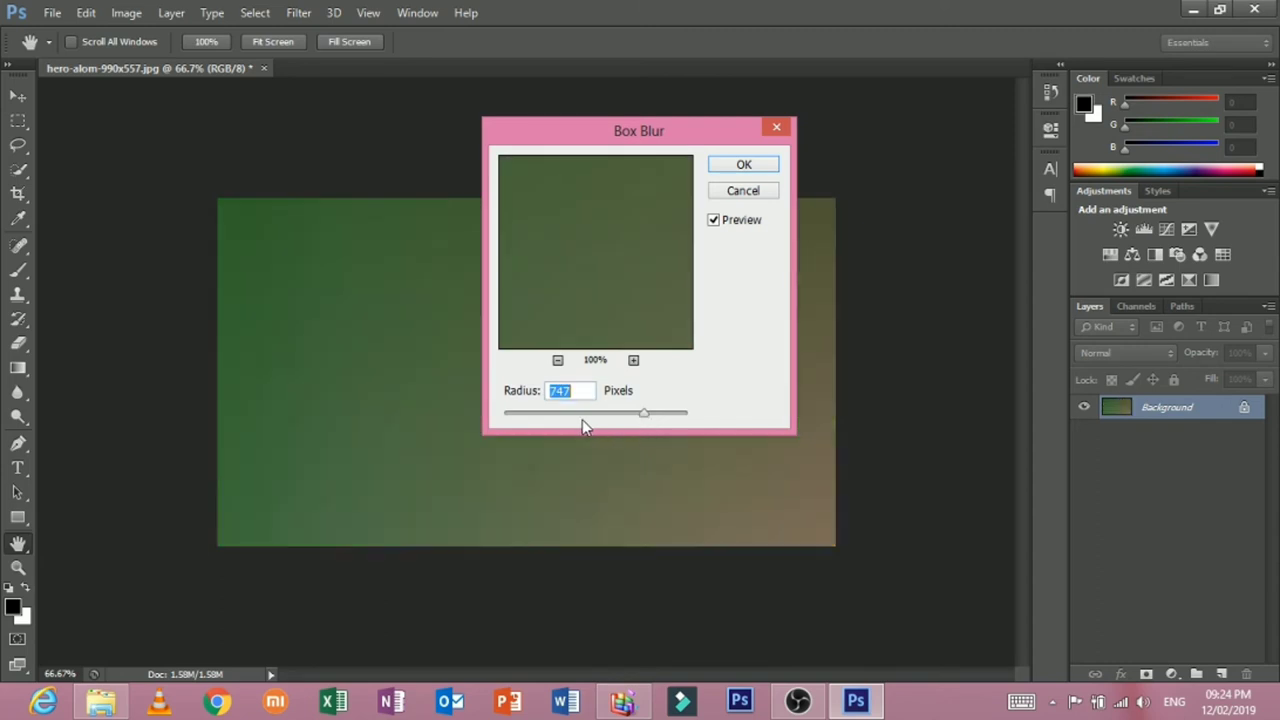
left_click_drag(652, 413, 559, 413)
left_click(740, 191)
left_click(299, 12)
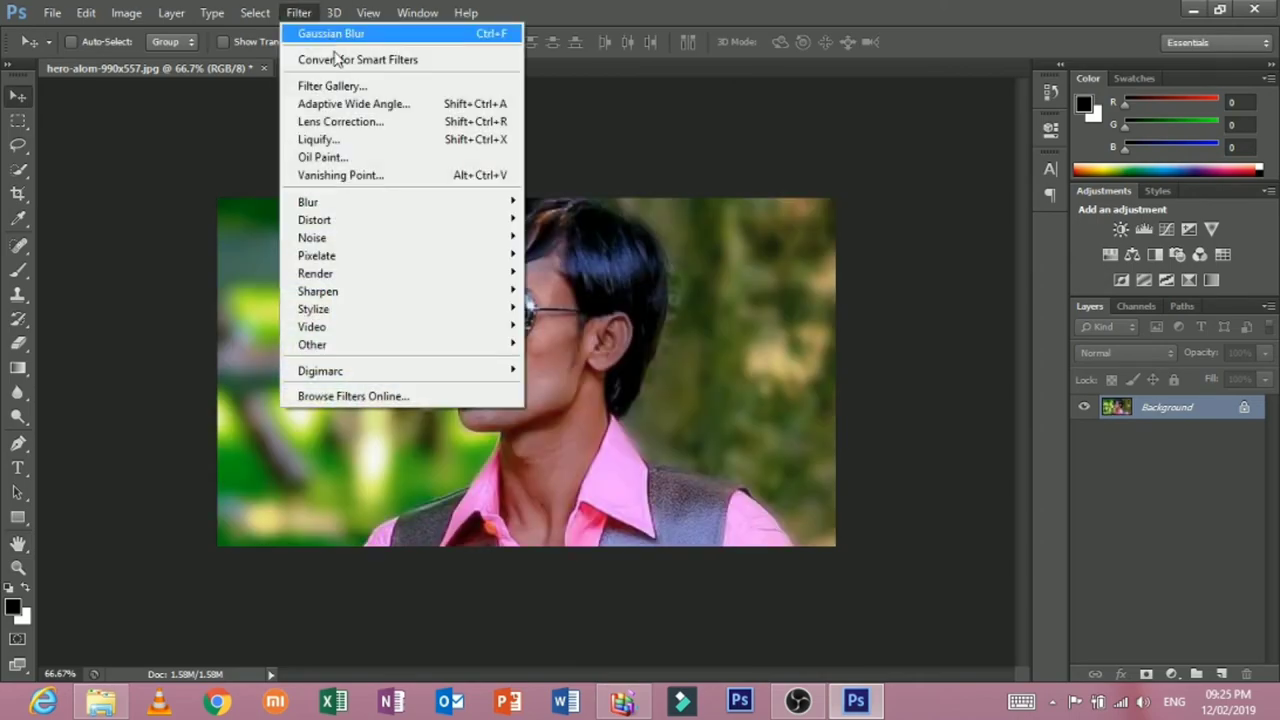
- Apply the Filter Gallery's Halftone Pattern sketch effect after previewing Chrome and Note Paper
left_click(332, 86)
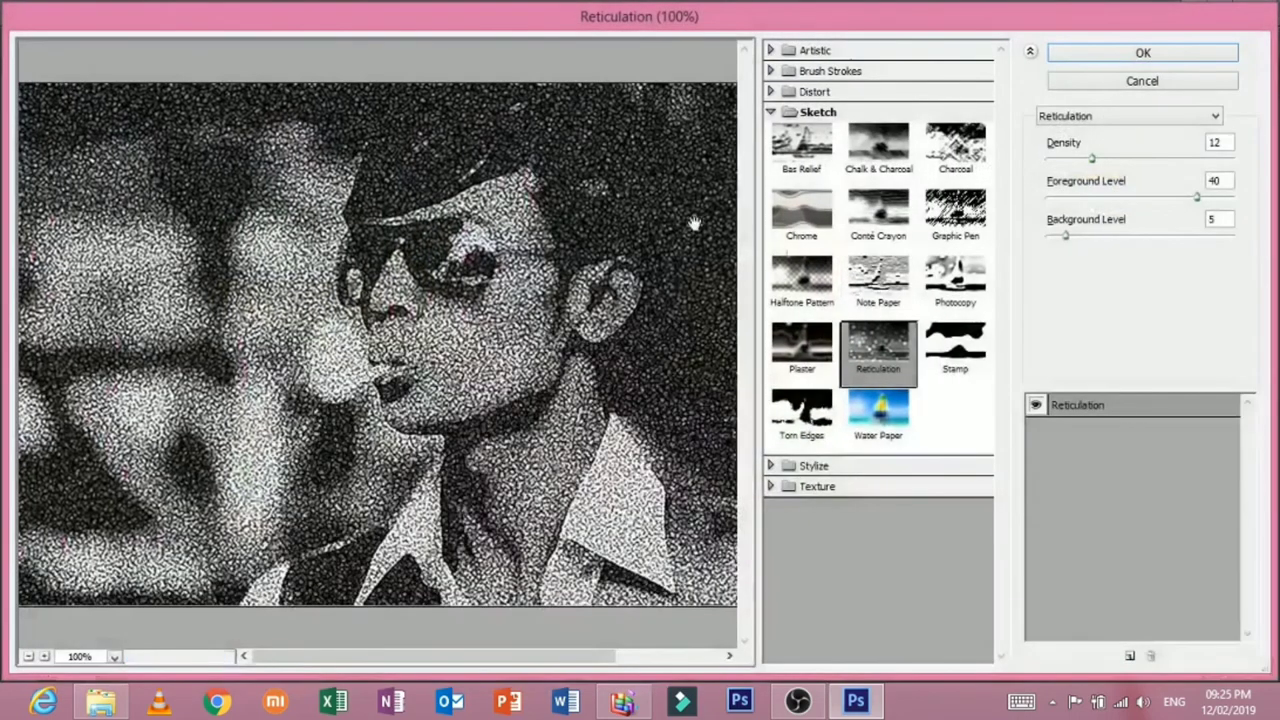
left_click(801, 215)
left_click(805, 290)
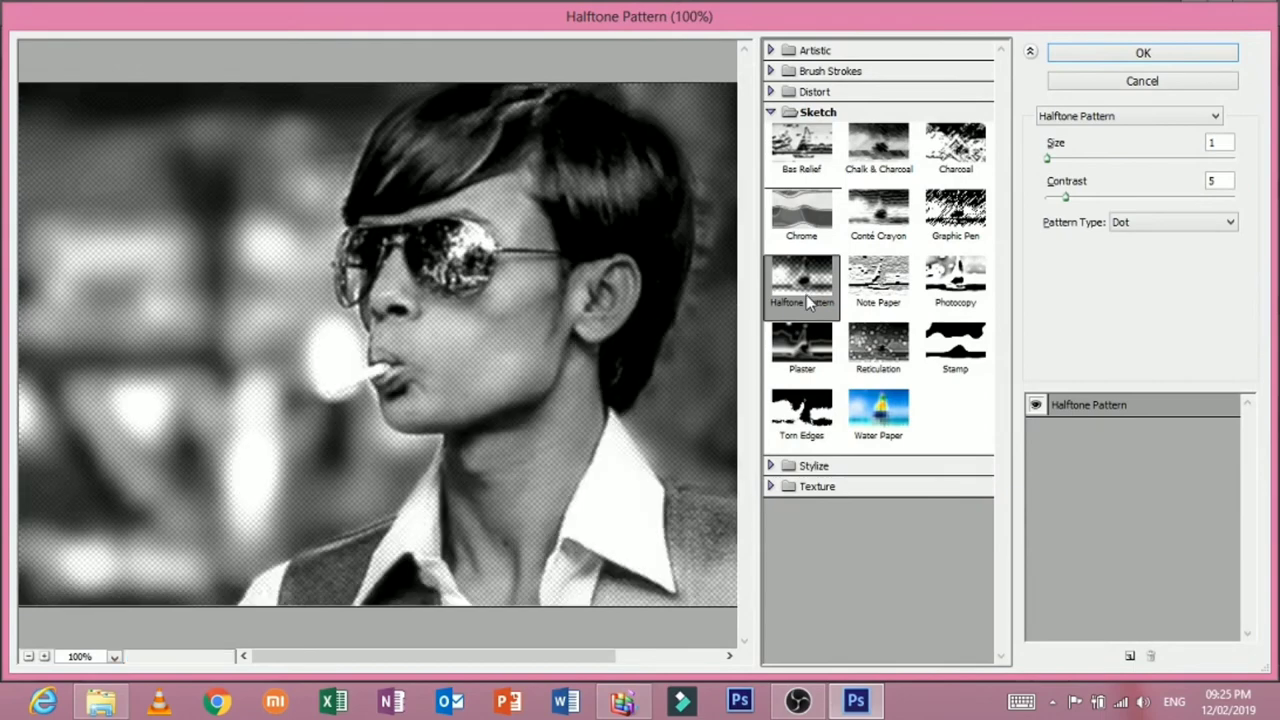
left_click(872, 292)
left_click(815, 292)
left_click(1150, 55)
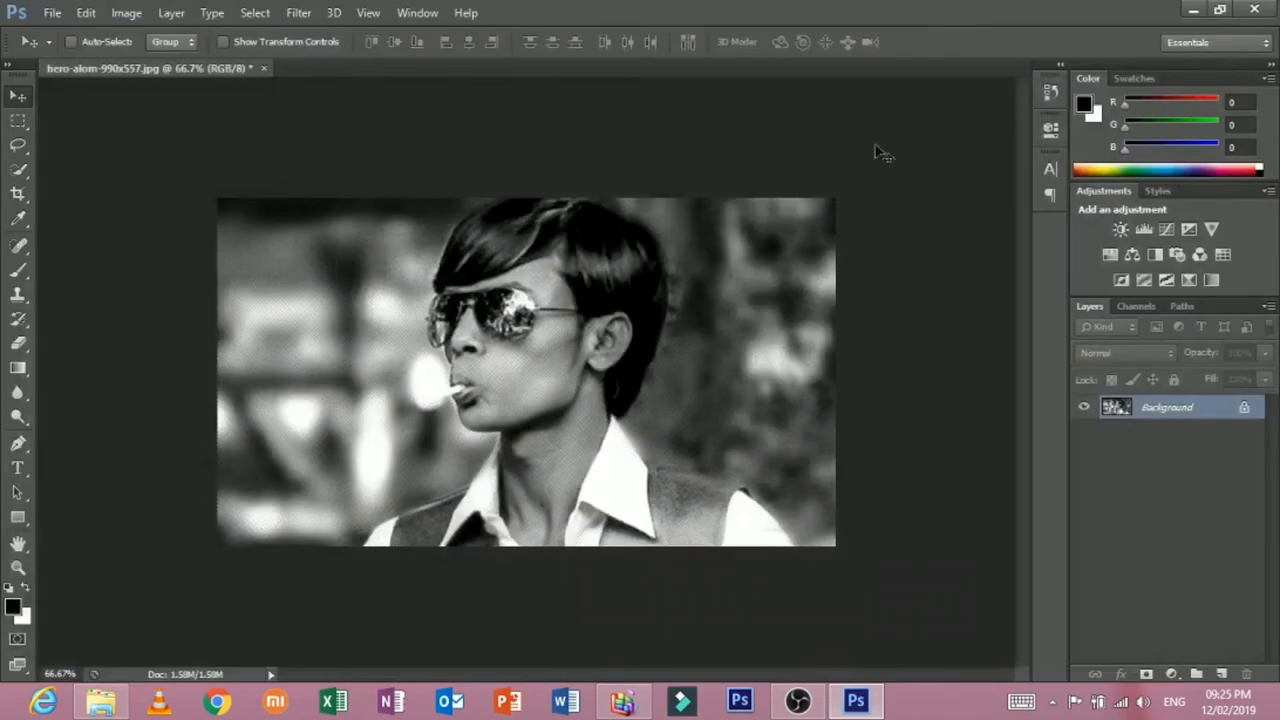
- Paint the man's original colour back with the History Brush, undo it, and step back in History
left_click(18, 318)
mouse_move(600, 345)
left_mouse_down()
mouse_move(585, 378)
mouse_move(490, 330)
mouse_move(480, 300)
mouse_move(500, 240)
mouse_move(577, 268)
mouse_move(610, 350)
mouse_move(470, 385)
mouse_move(487, 320)
mouse_move(537, 445)
mouse_move(450, 530)
mouse_move(478, 548)
mouse_move(657, 551)
mouse_move(715, 530)
mouse_move(720, 543)
mouse_move(768, 533)
left_mouse_up()
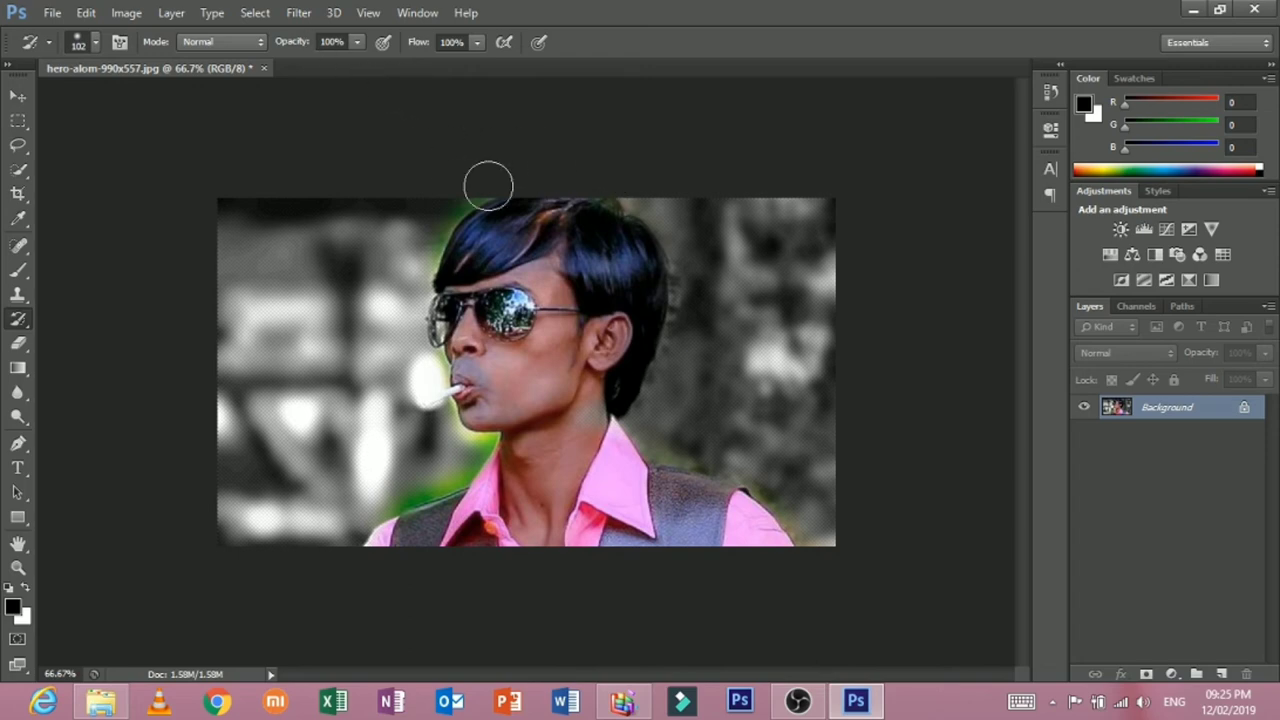
key("ctrl+z")
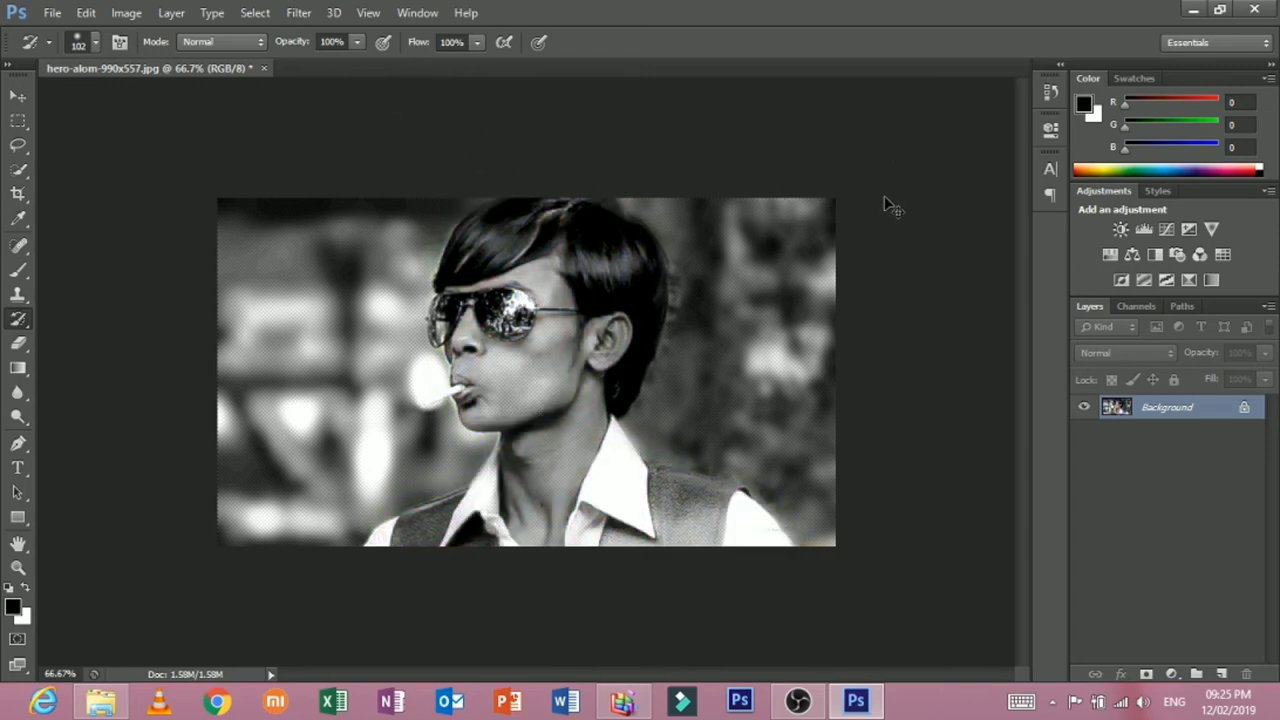
left_click(1050, 170)
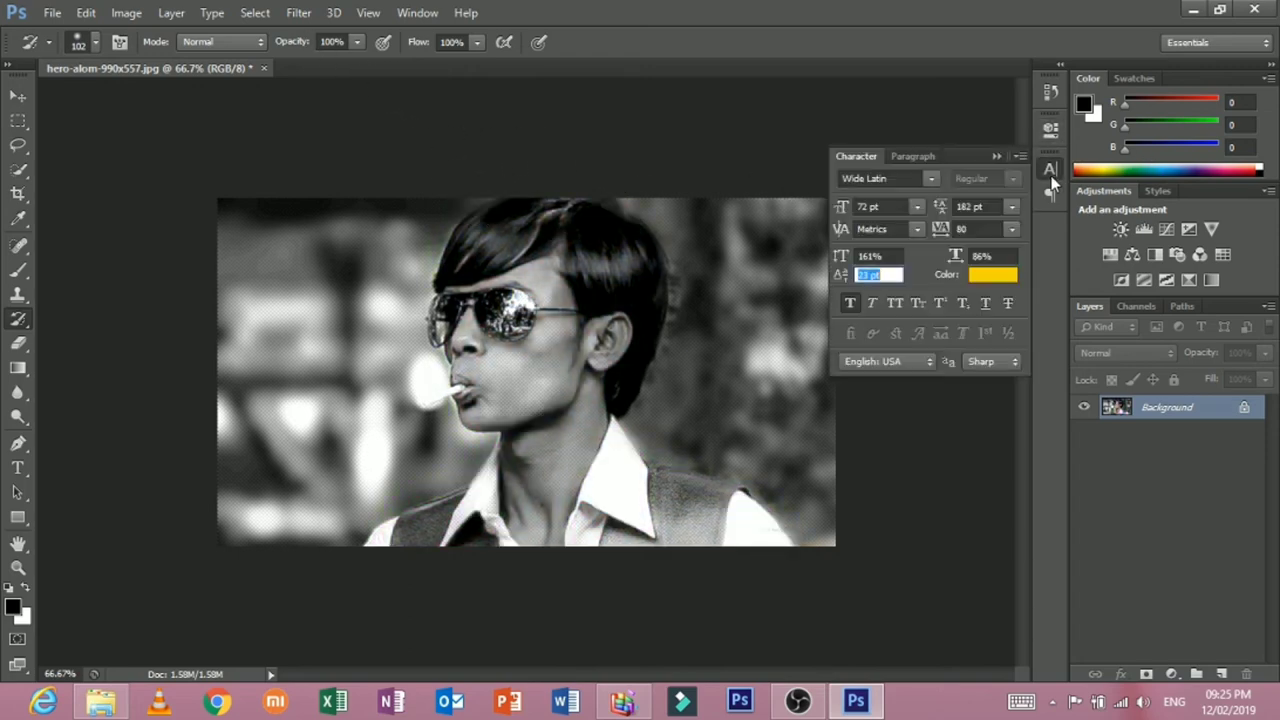
left_click(1047, 94)
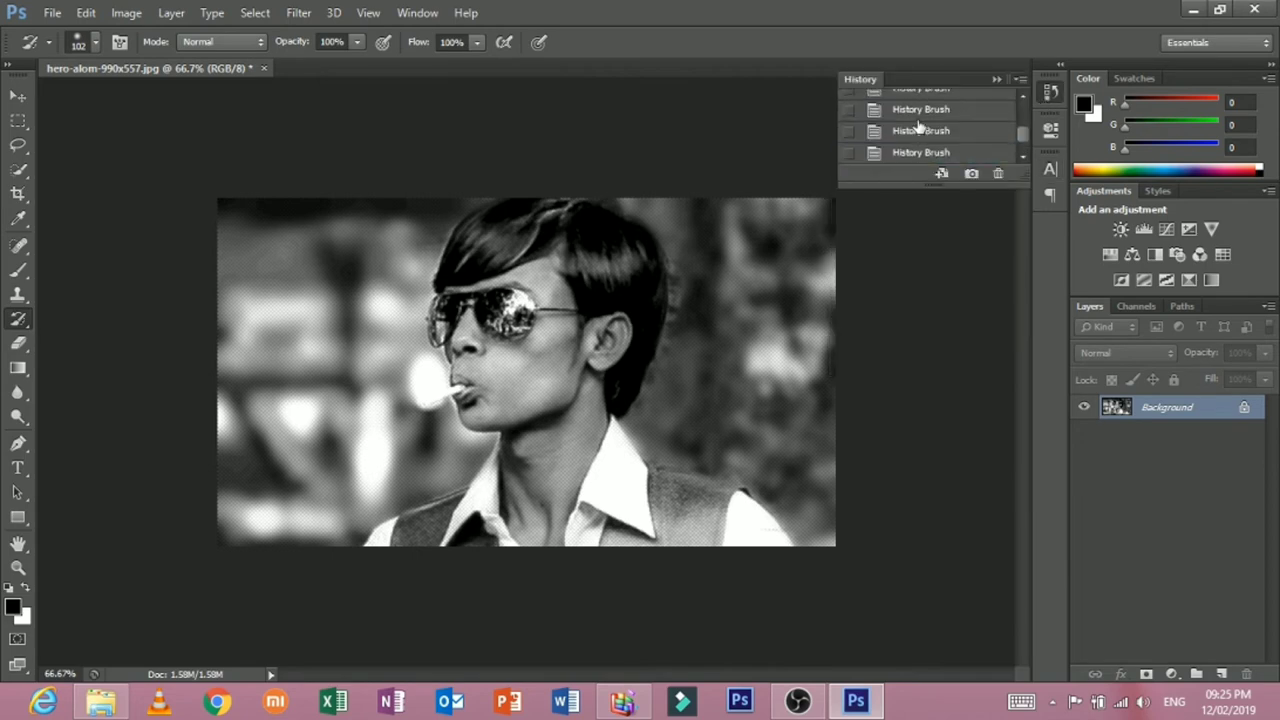
left_click(913, 130)
scroll(916, 114, "up", 1)
- Revert to the pre-halftone state and apply a Pinch distortion at 100%
left_click(916, 114)
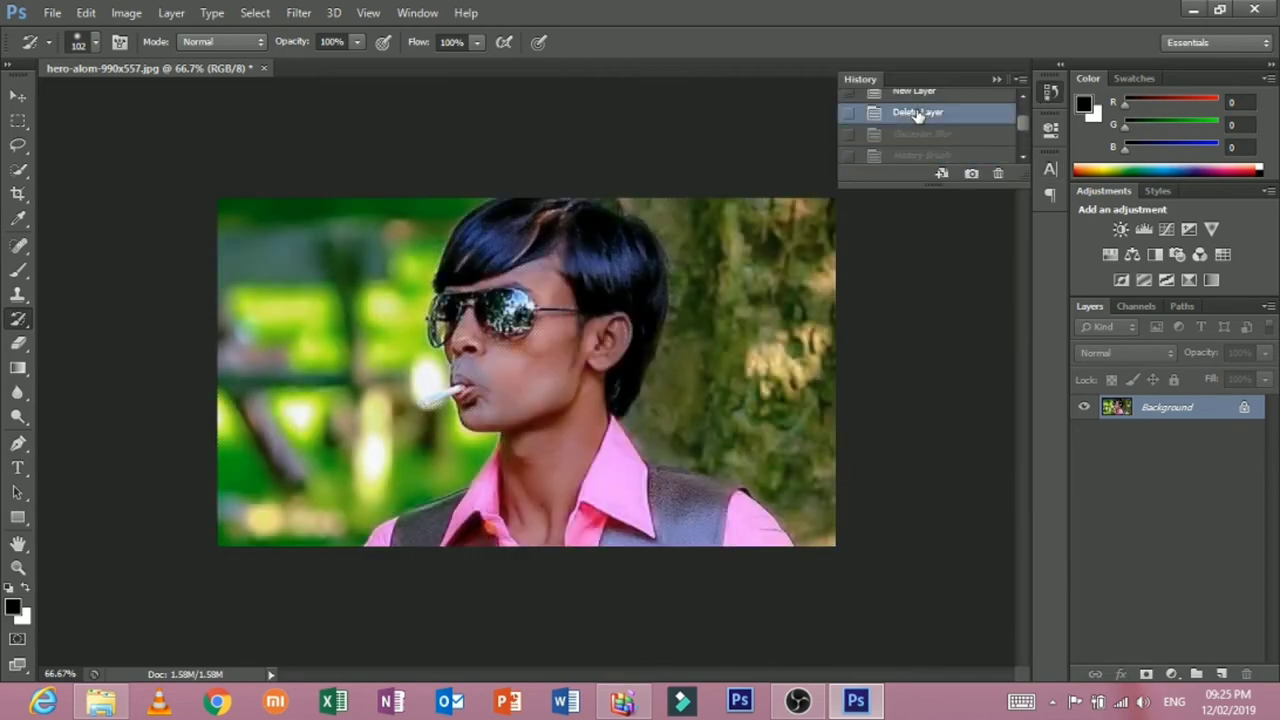
left_click(299, 13)
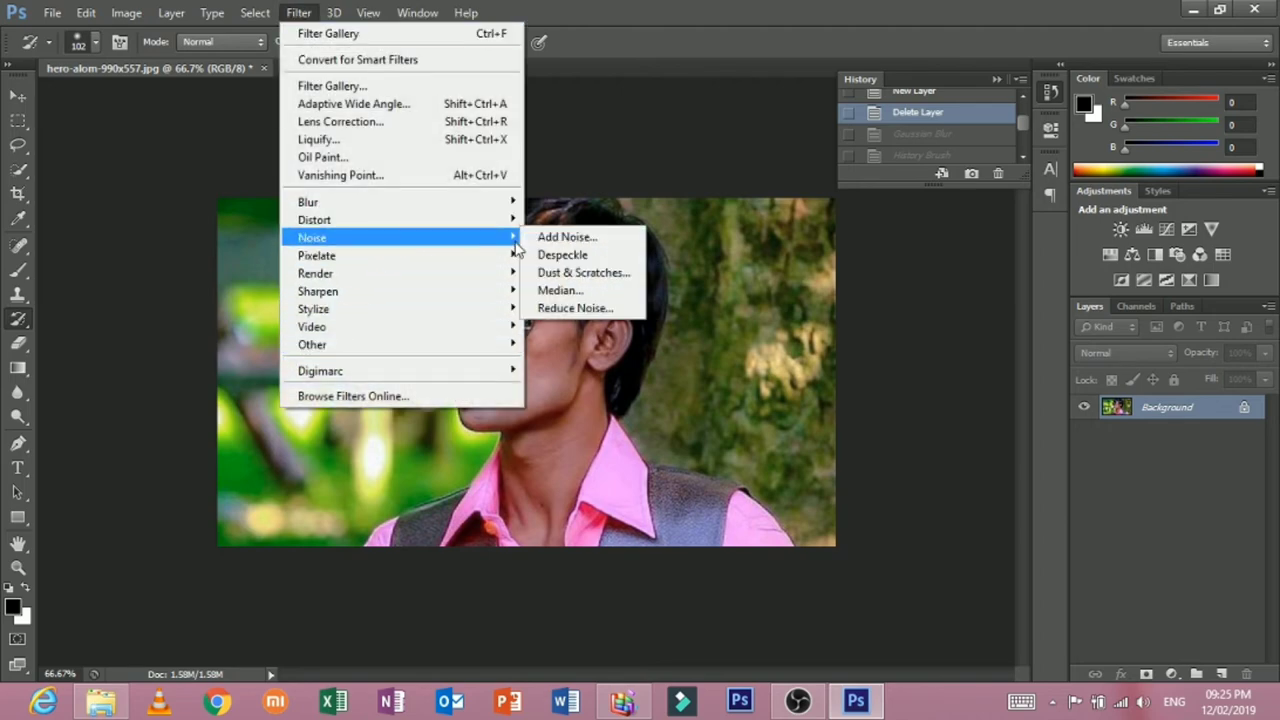
mouse_move(314, 220)
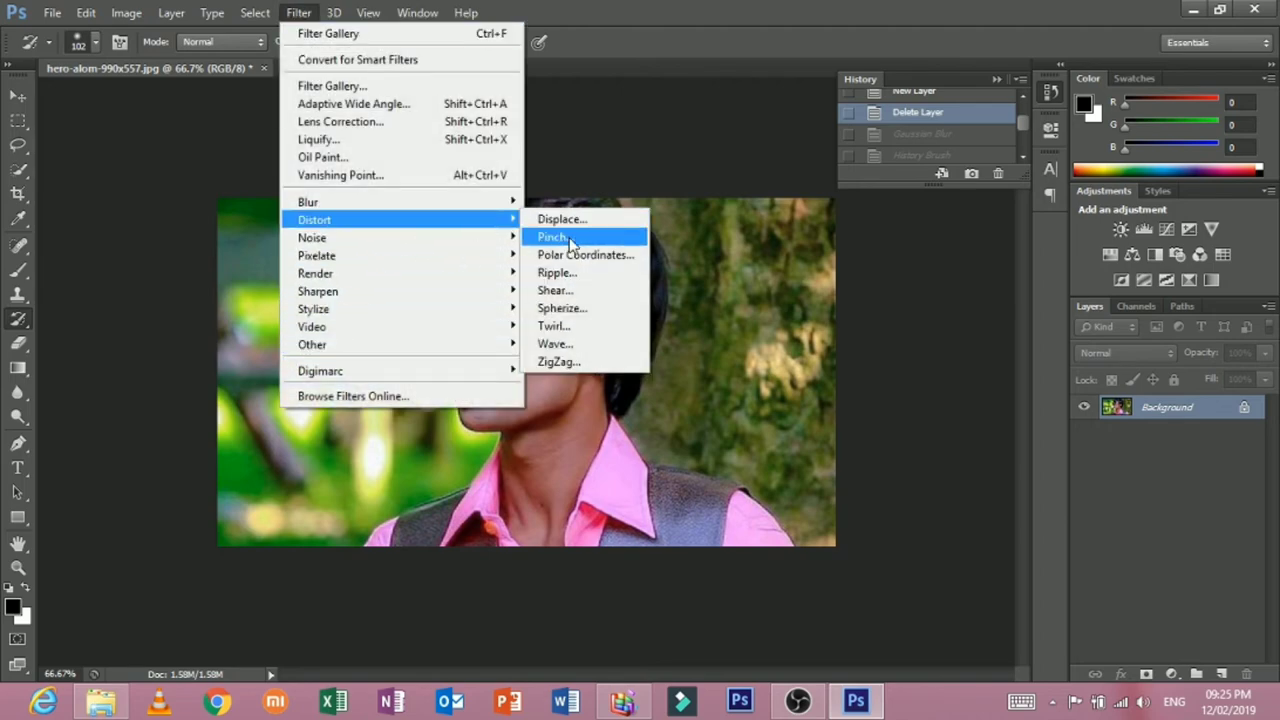
left_click(600, 238)
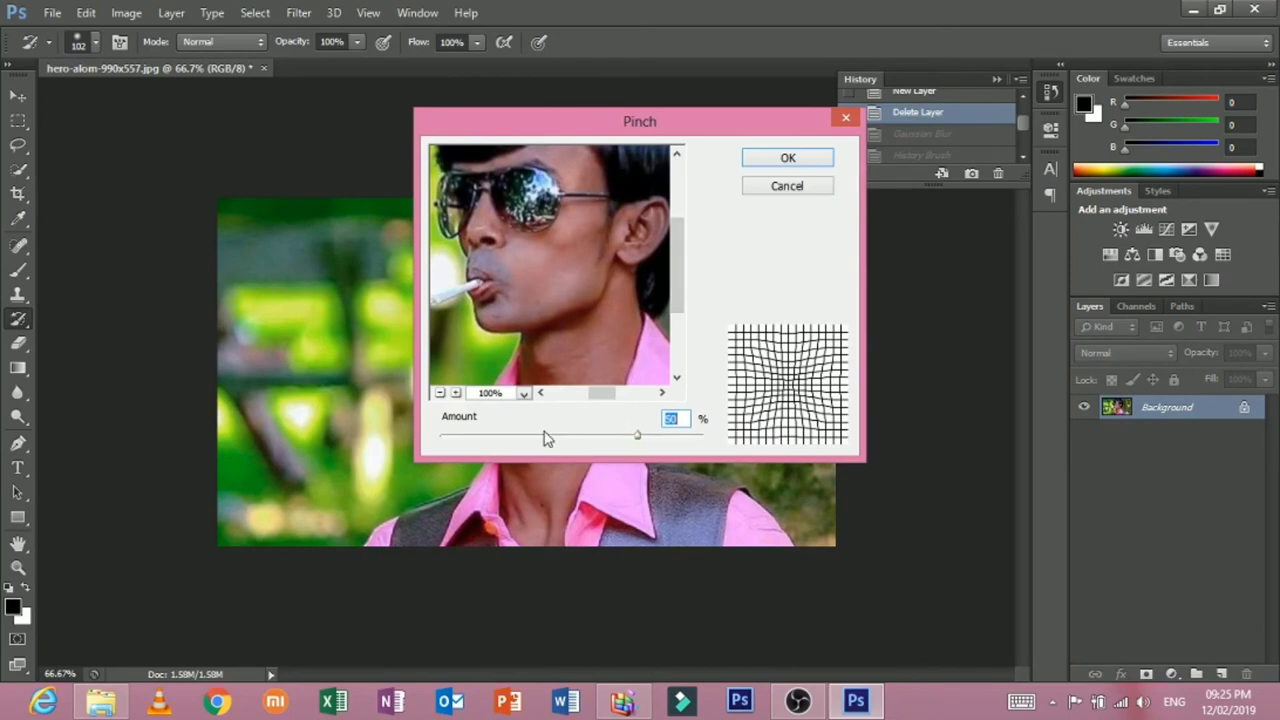
left_click_drag(530, 437, 782, 437)
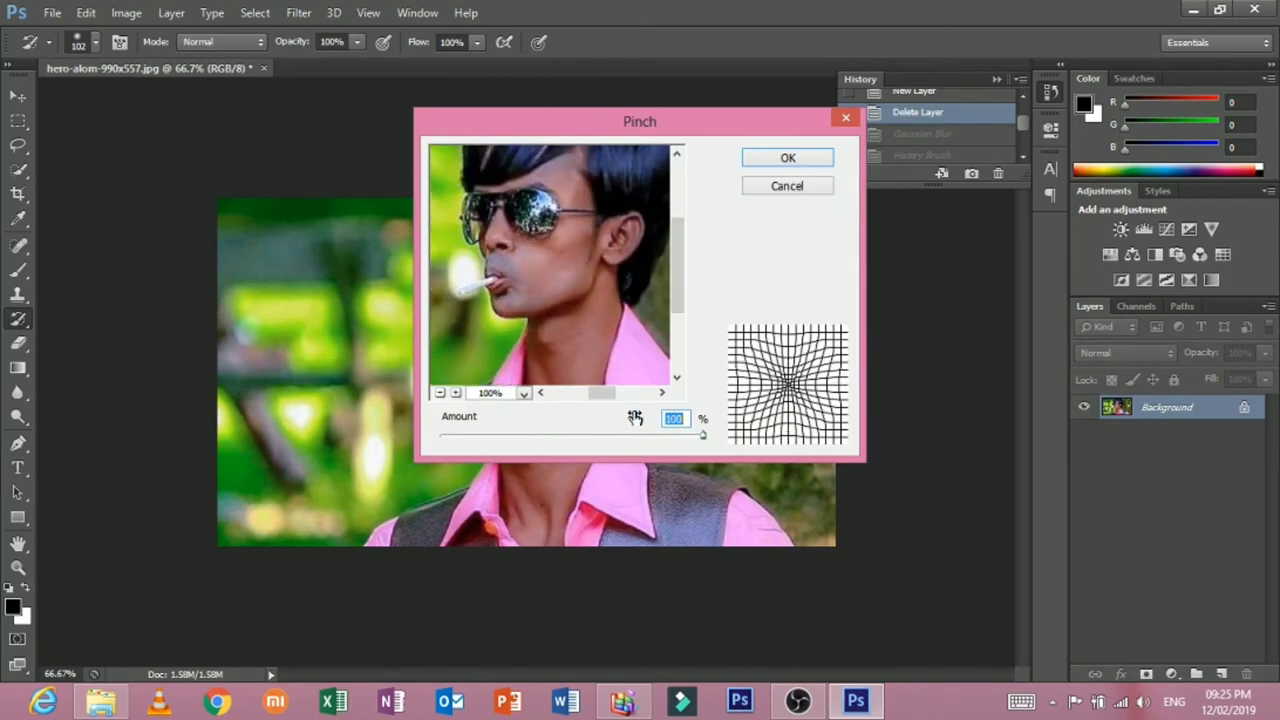
left_click(533, 278)
left_click(772, 157)
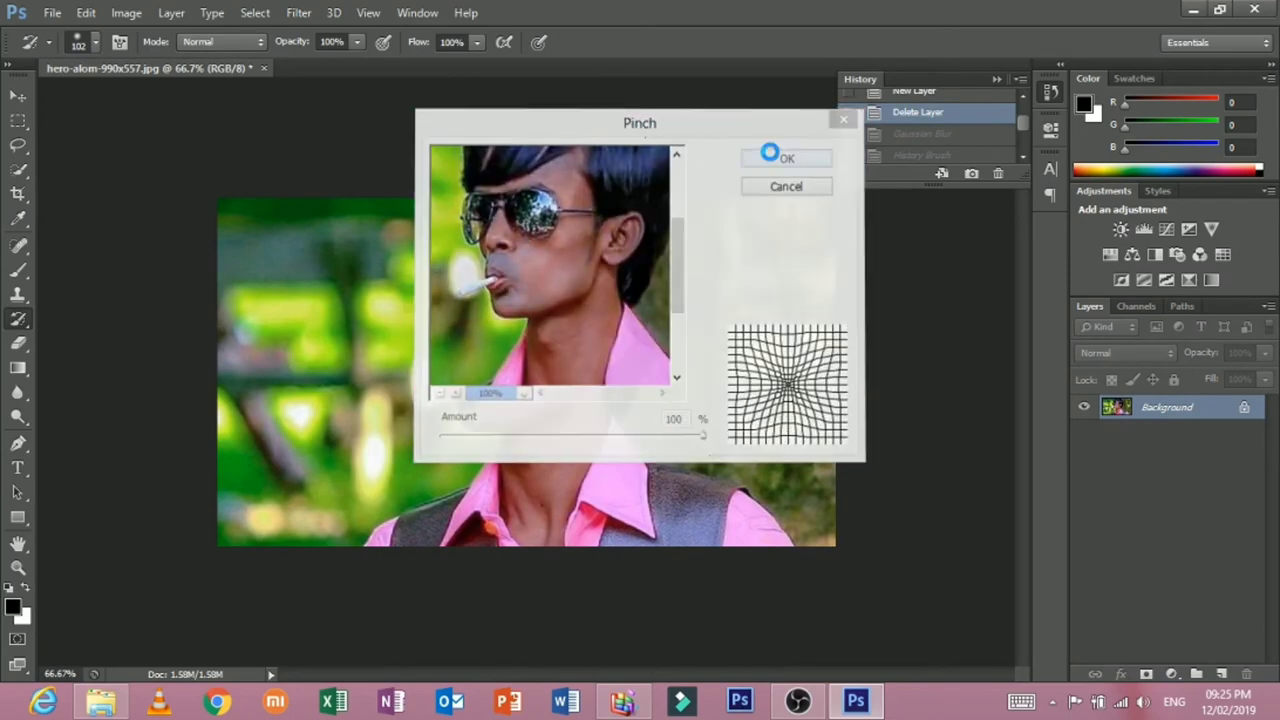
- Paint unpinched hair back, undo the stroke, and return to the state before the pinch
mouse_move(515, 330)
left_mouse_down()
mouse_move(571, 243)
mouse_move(663, 271)
mouse_move(651, 386)
left_mouse_up()
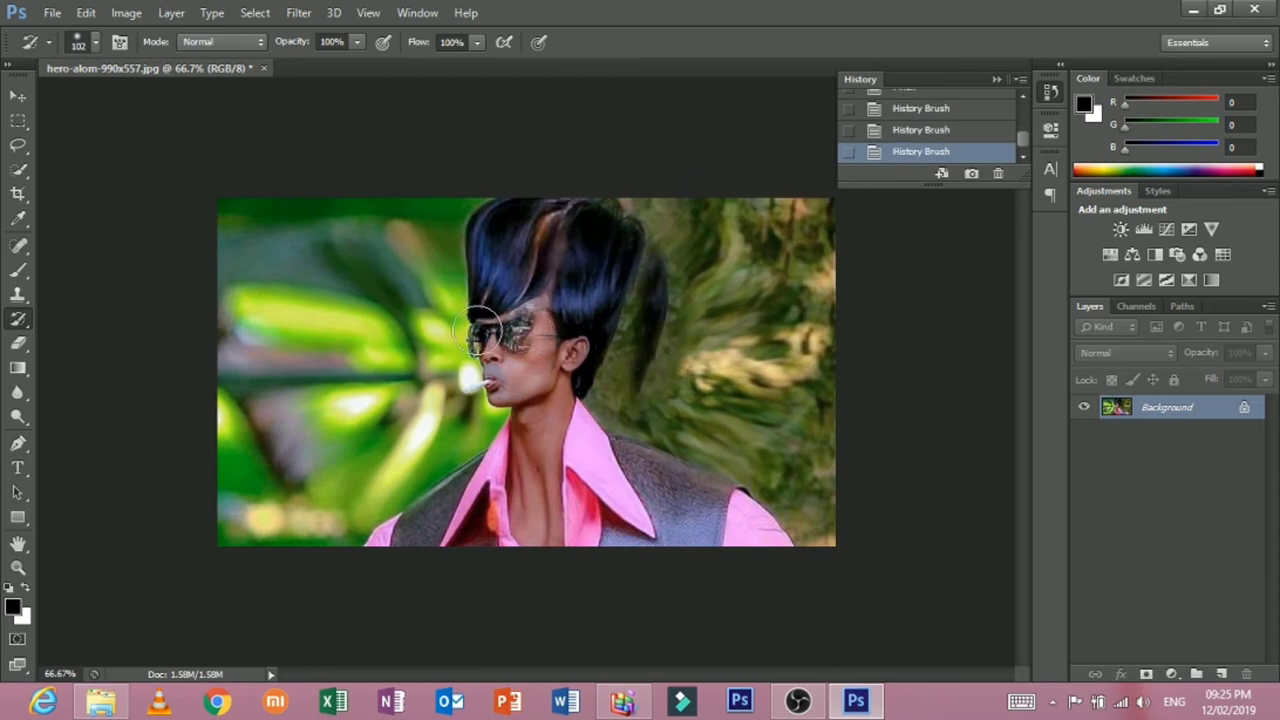
key("ctrl+z")
key("ctrl+z")
key("ctrl+z")
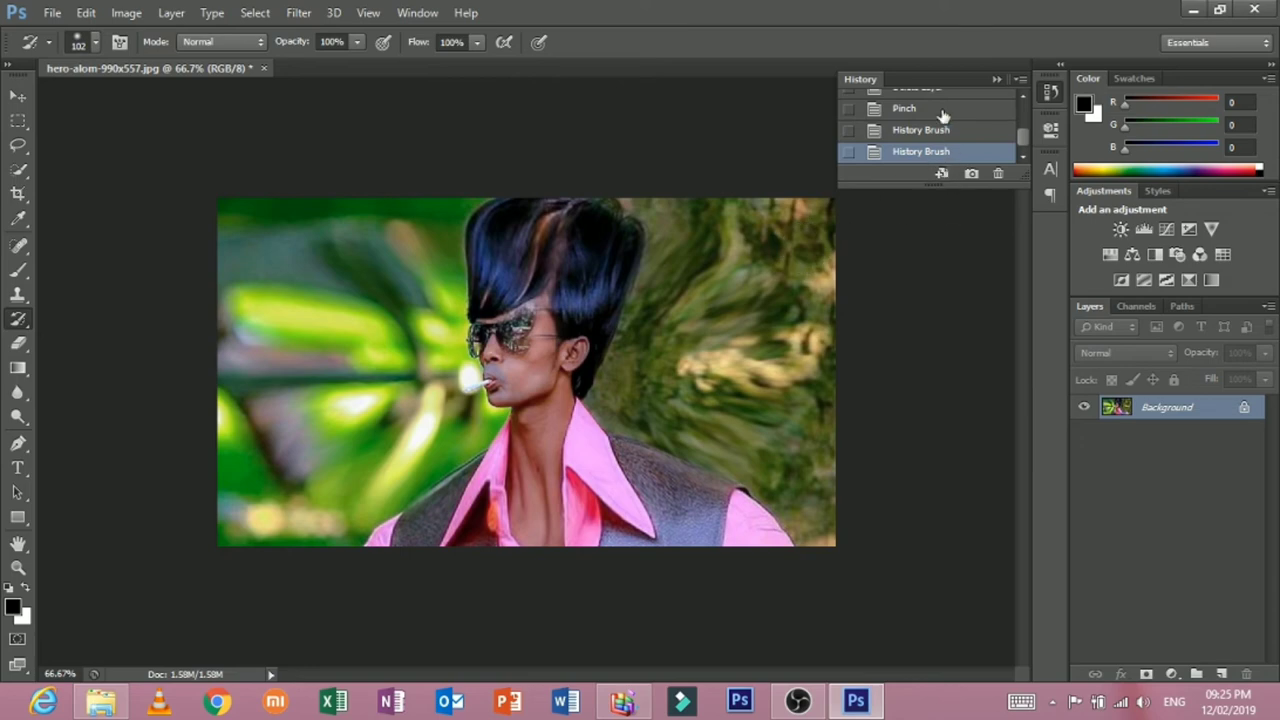
left_click(940, 110)
scroll(914, 120, "up", 1)
left_click(914, 112)
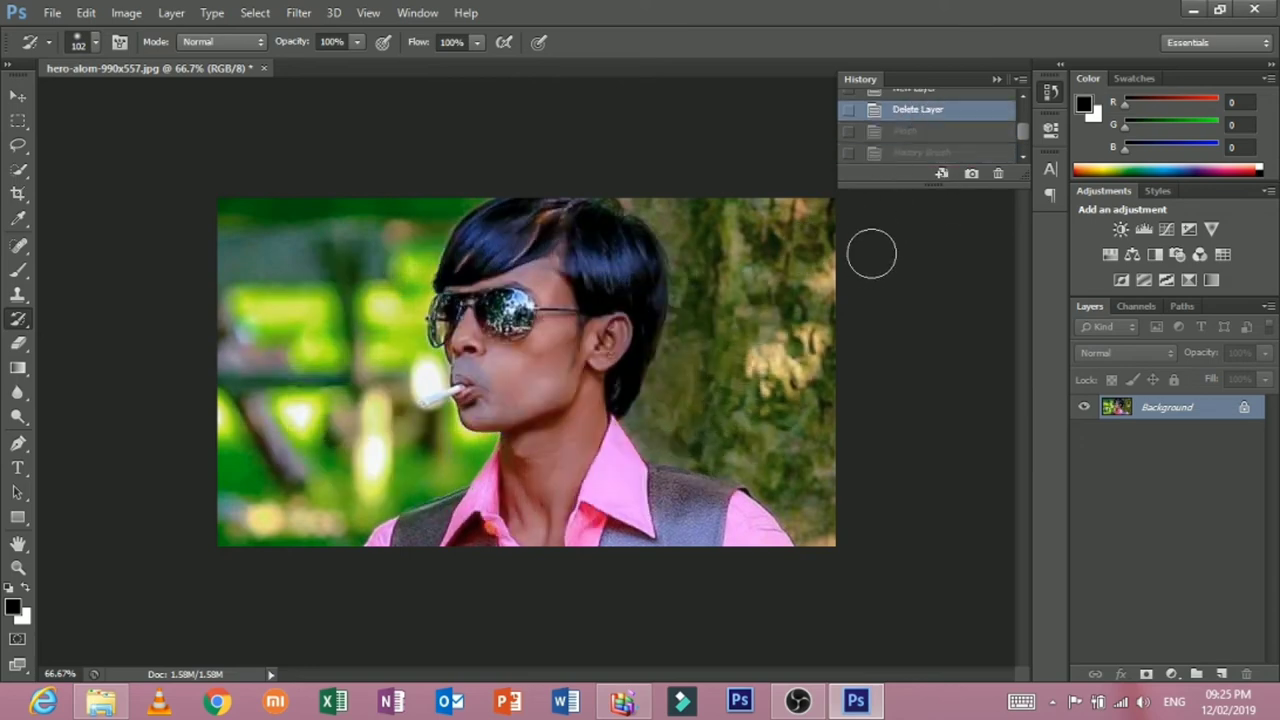
- Brush the top-right background from history, then preview Pinch at 50% zoom and cancel it
left_click_drag(871, 254, 810, 230)
left_click(297, 13)
mouse_move(314, 219)
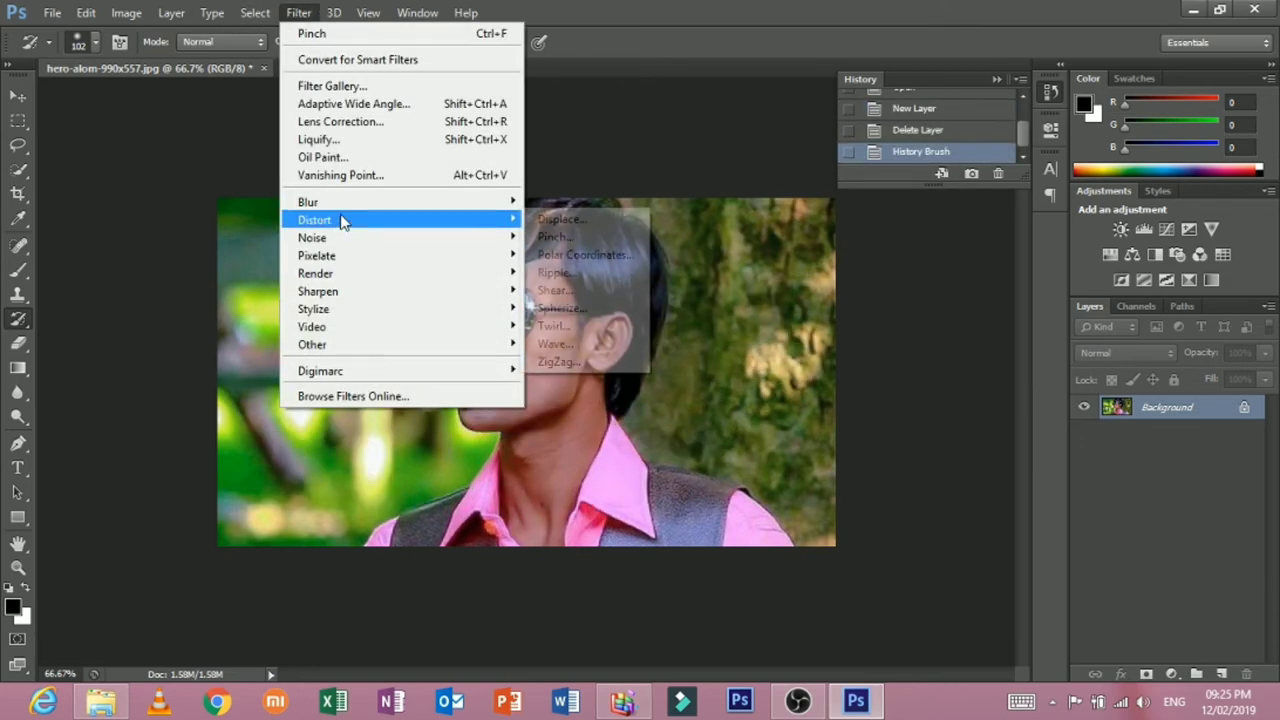
left_click(560, 237)
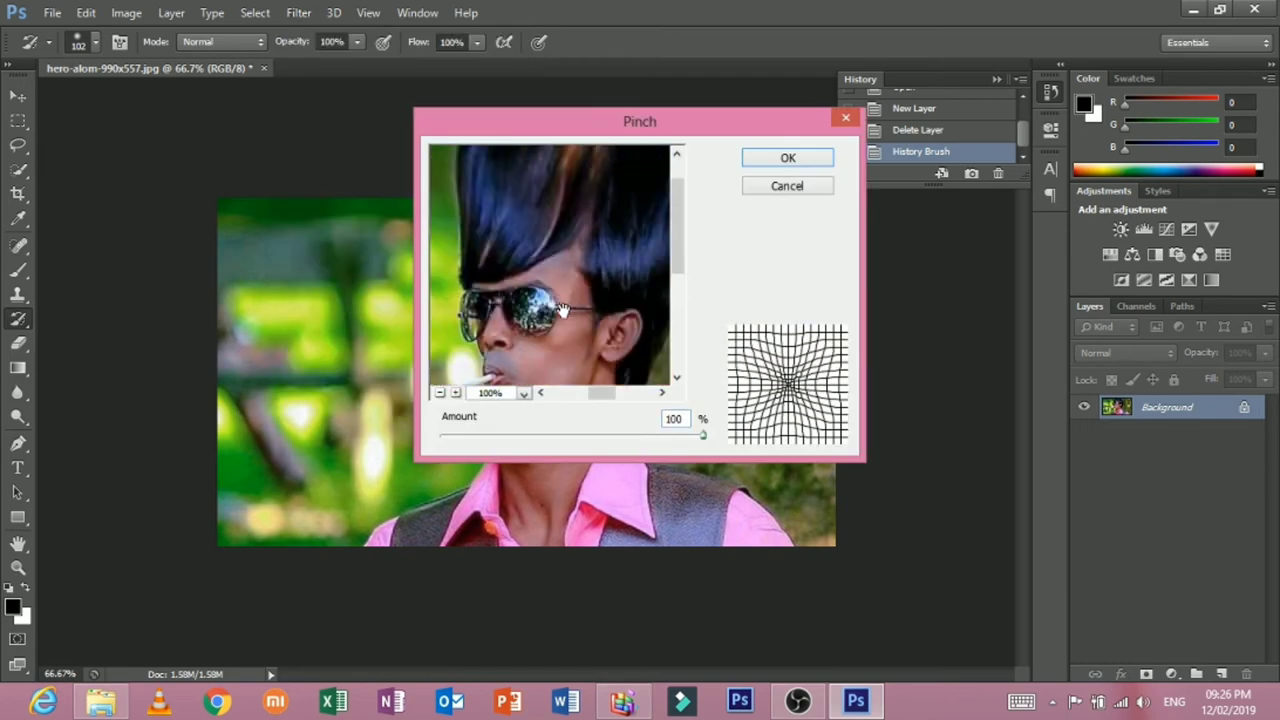
left_click_drag(563, 311, 590, 262)
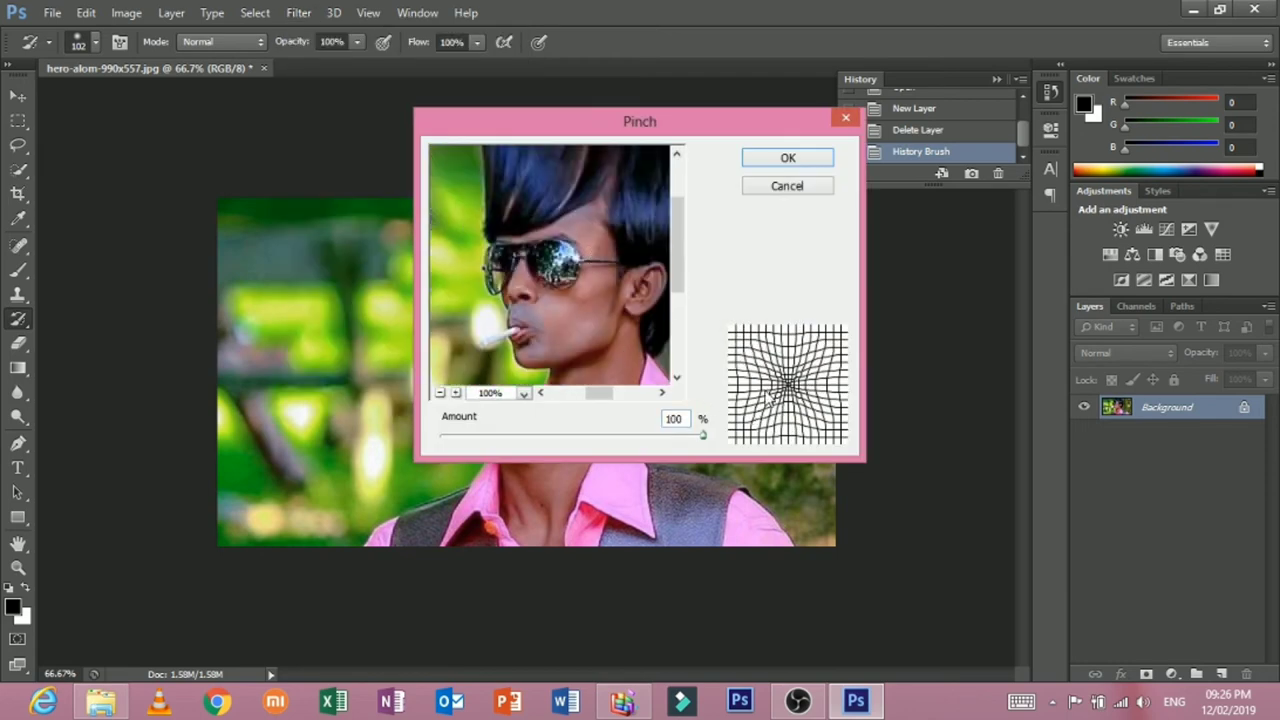
left_click(524, 395)
left_click(533, 176)
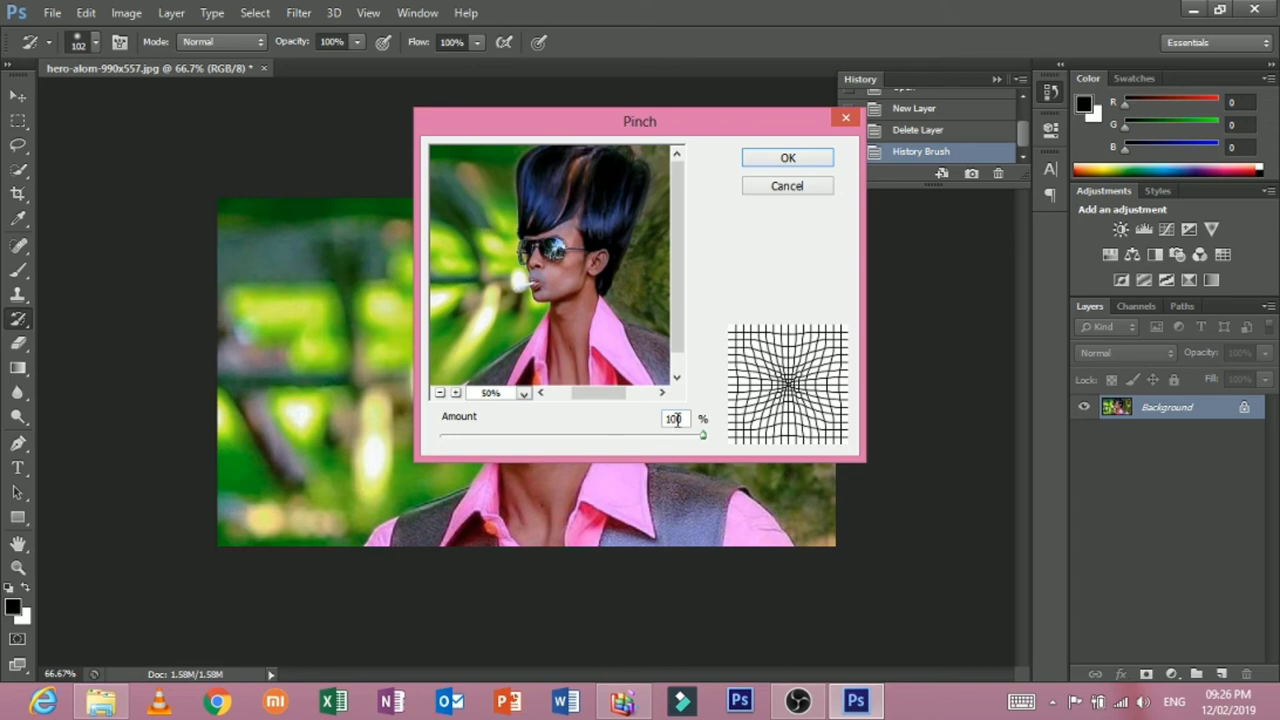
left_click(786, 186)
left_click(299, 12)
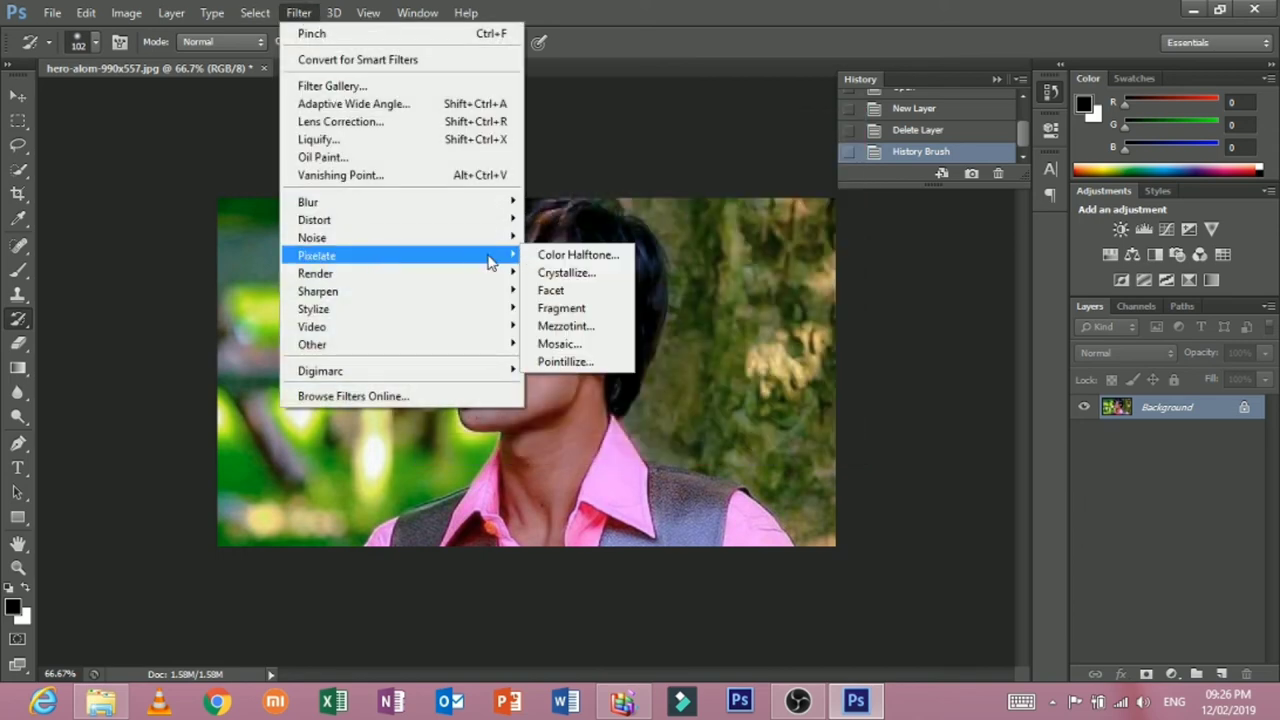
mouse_move(318, 291)
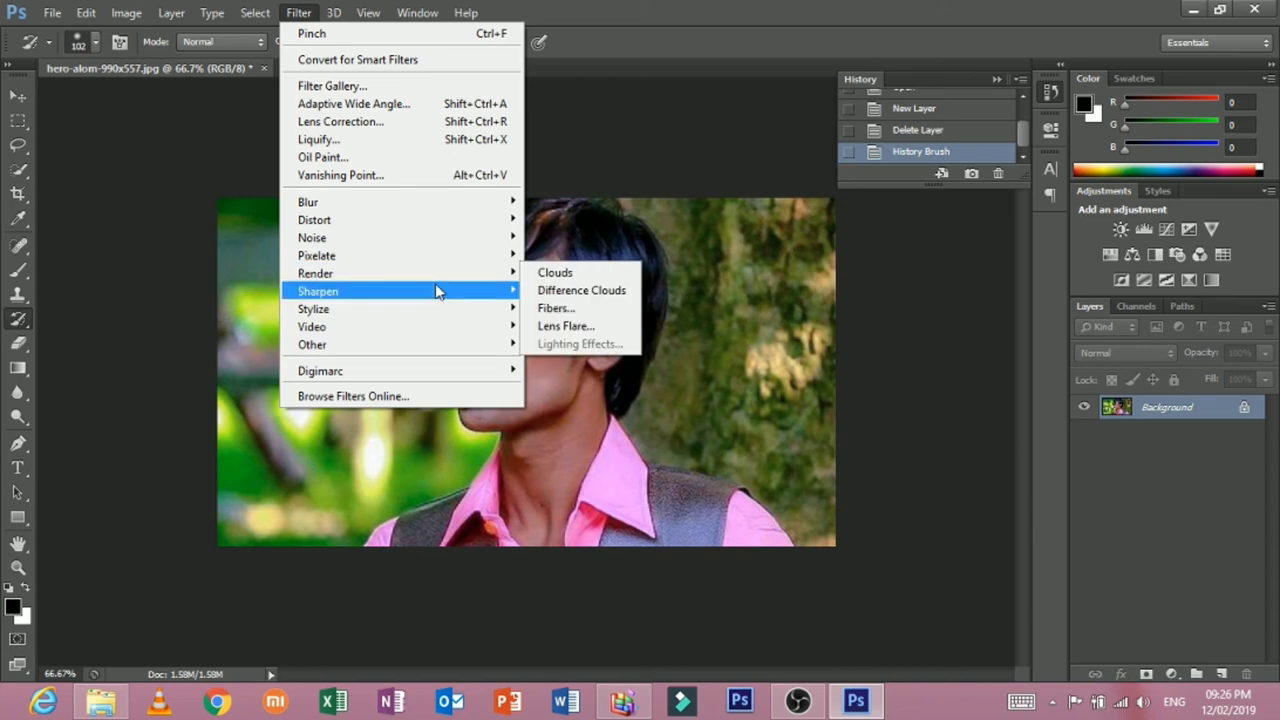
- Apply the Sharpen filter and paint a History Brush stroke back across the man
left_click(552, 290)
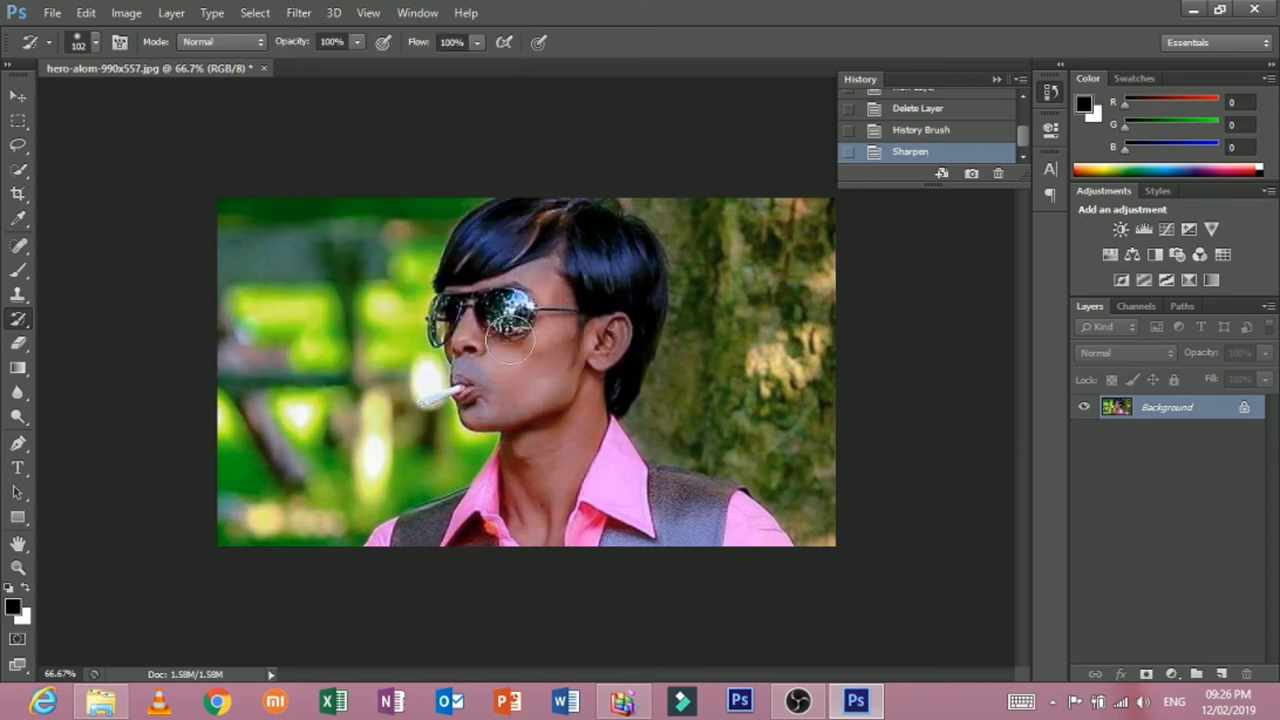
mouse_move(509, 335)
left_mouse_down()
mouse_move(630, 330)
mouse_move(677, 357)
left_mouse_up()
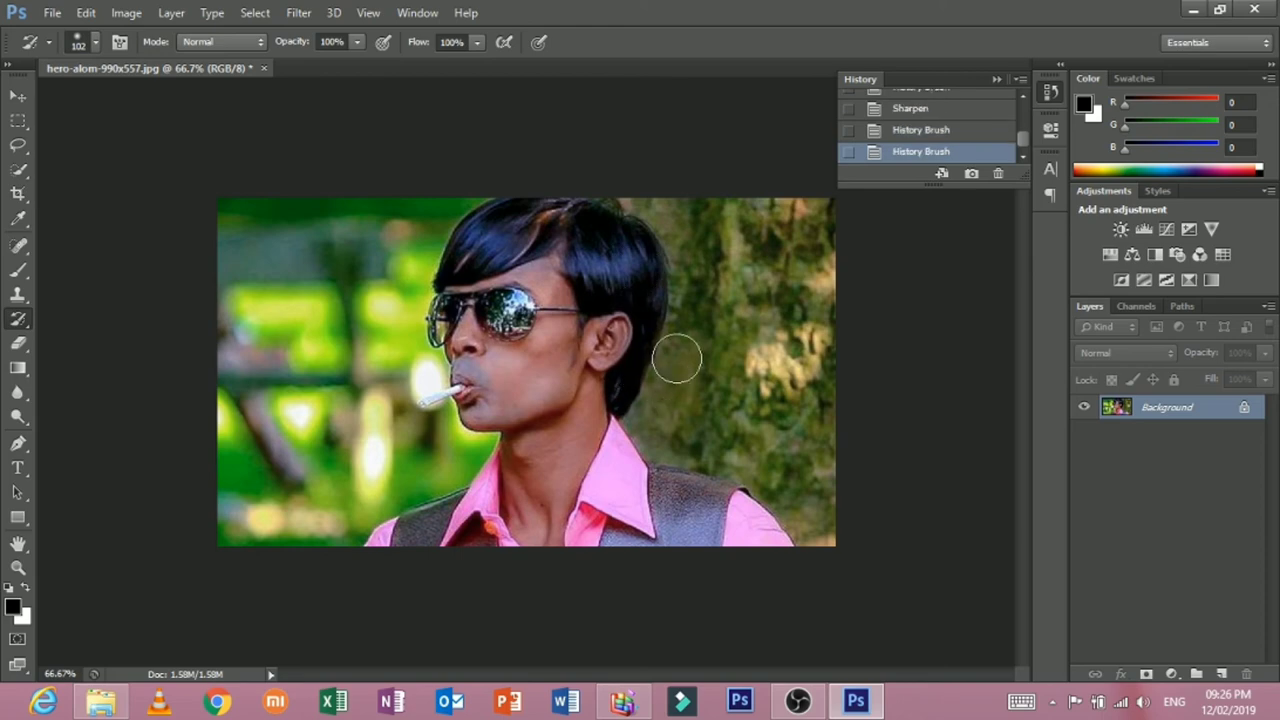
left_click(299, 12)
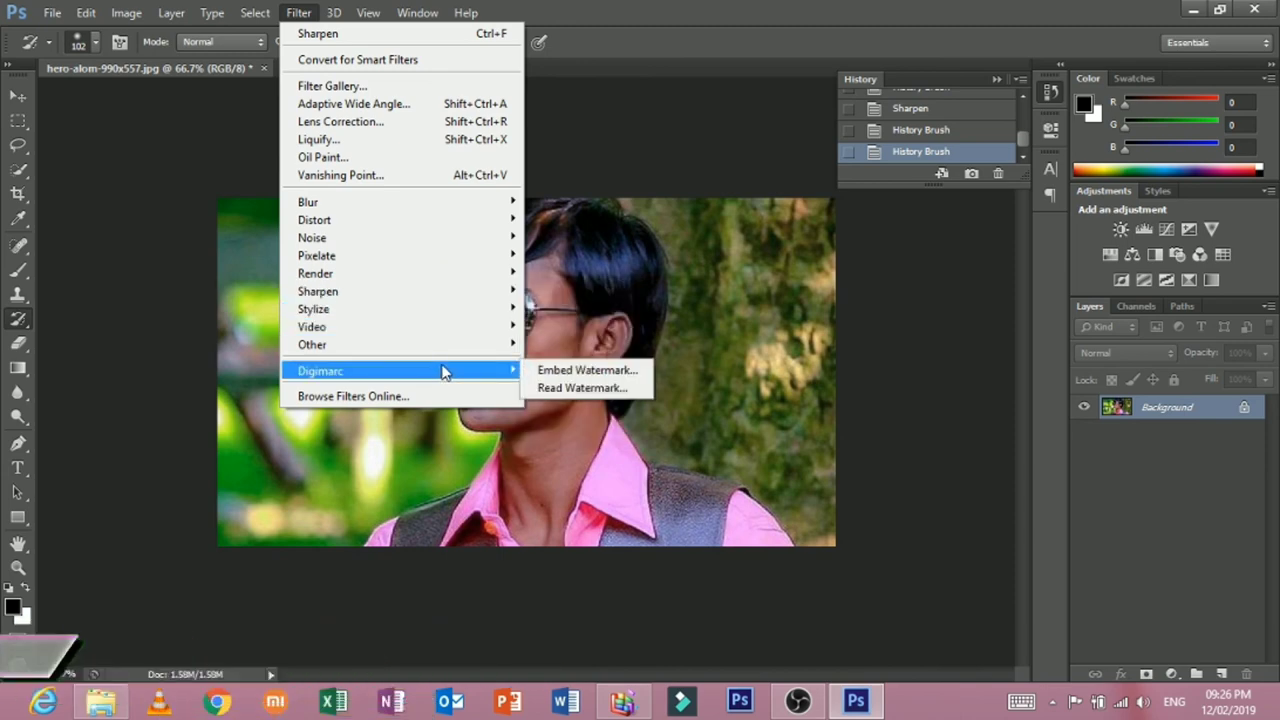
mouse_move(400, 238)
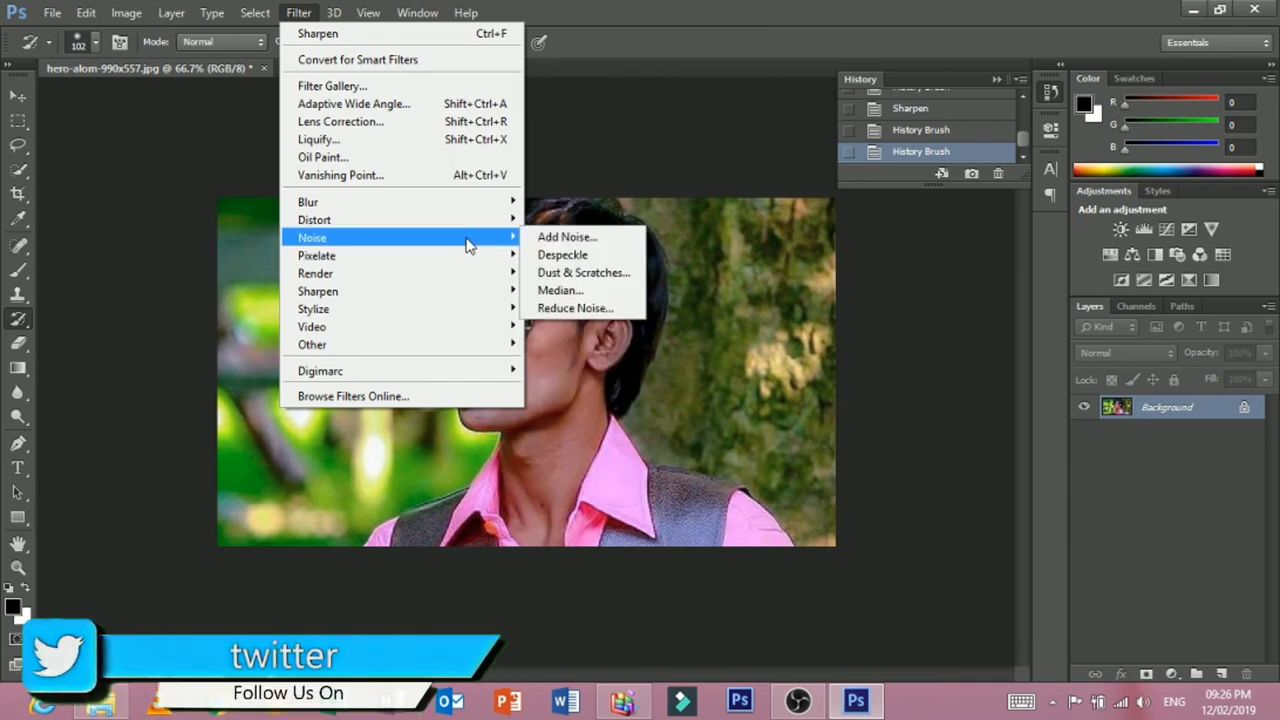
- Dismiss the Filter menu without applying anything and collapse the History panel
left_click(1024, 250)
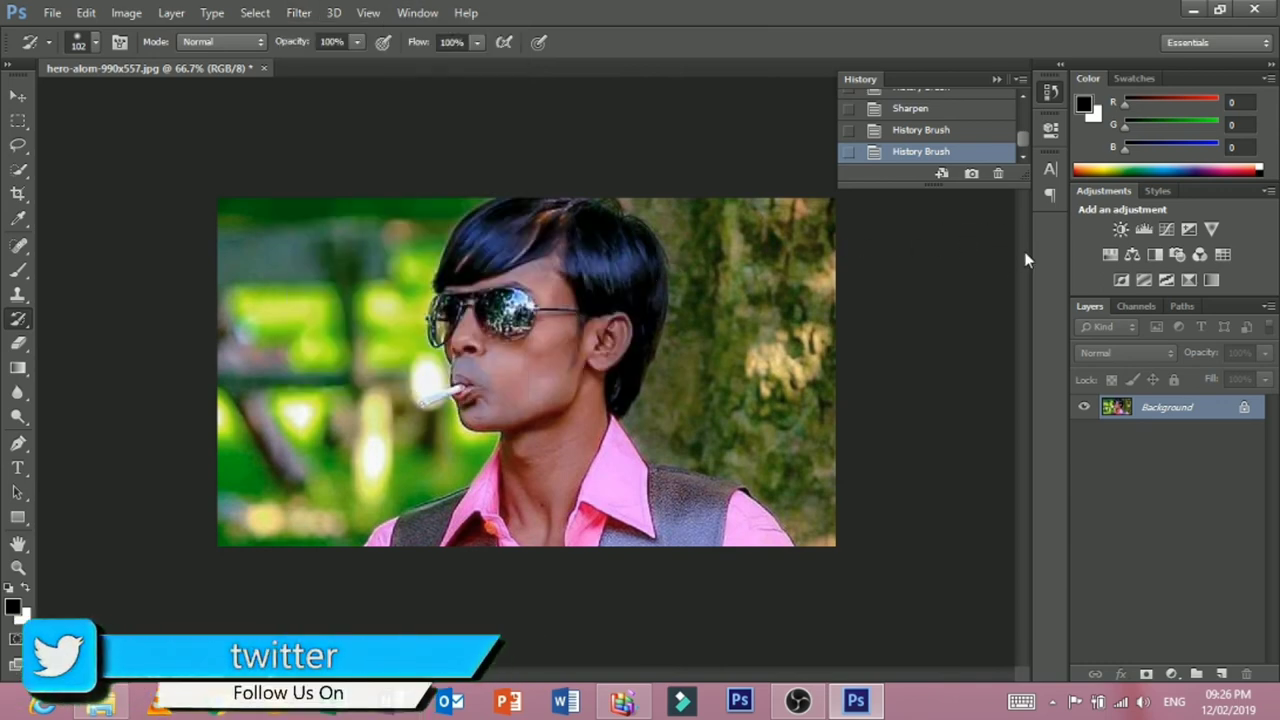
left_click(1048, 95)
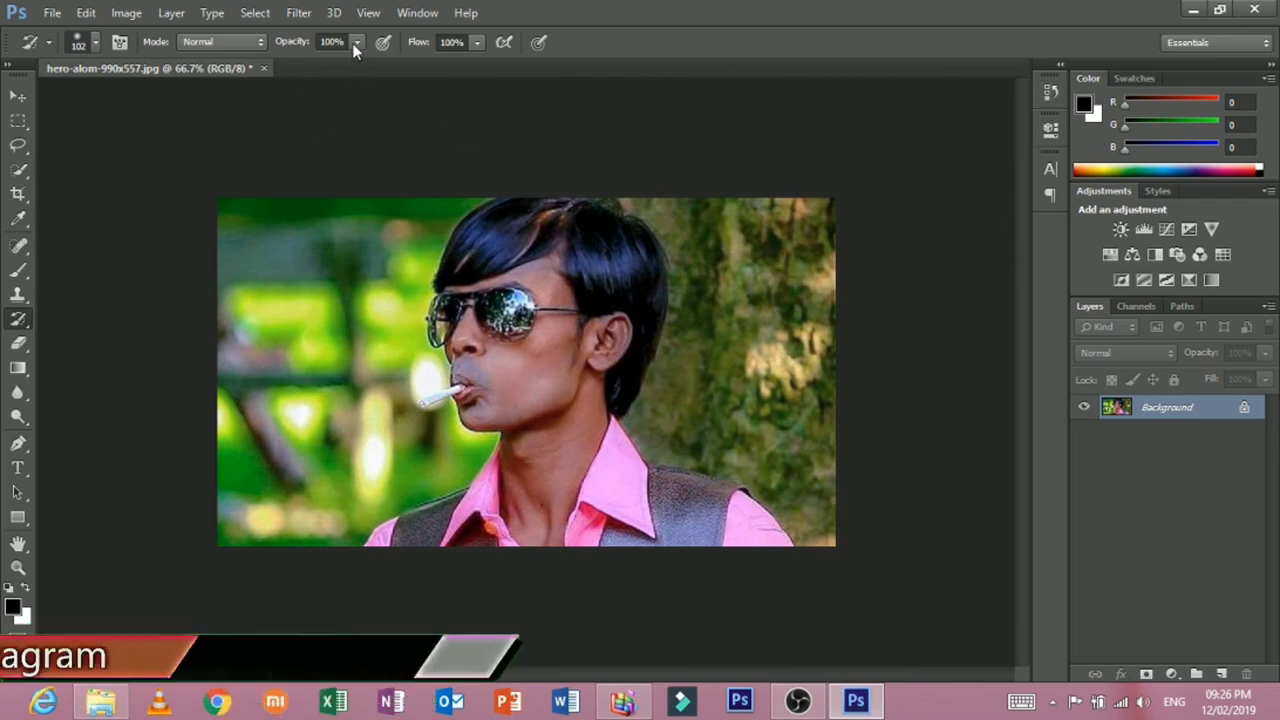